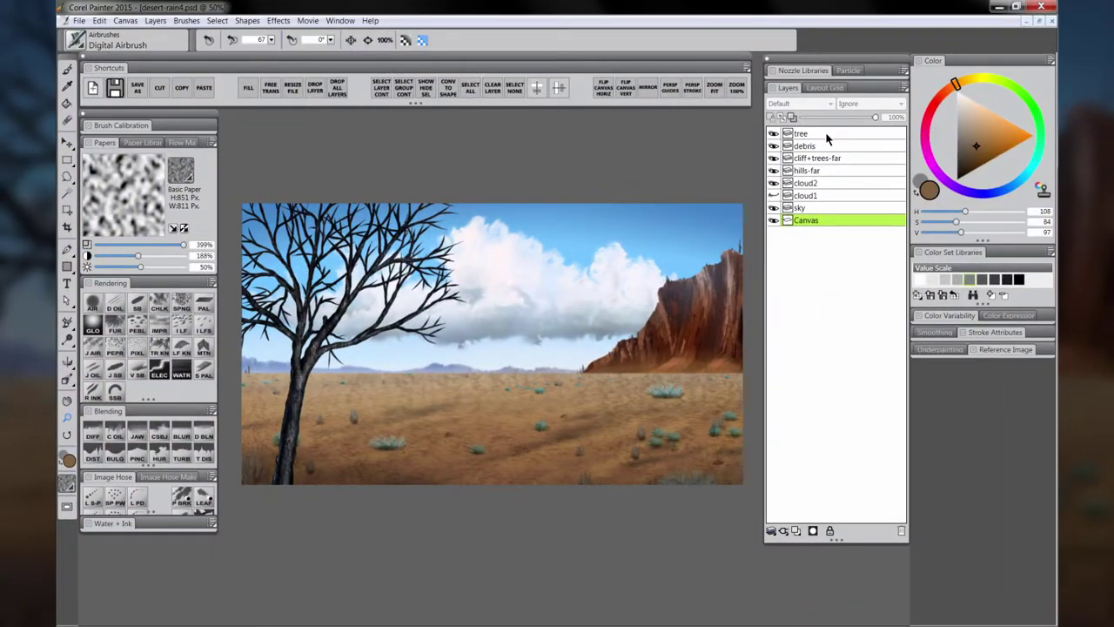
- Merge the tree, debris and cliff+trees-far layers into one layer named 'foreground'
left_click(827, 136)
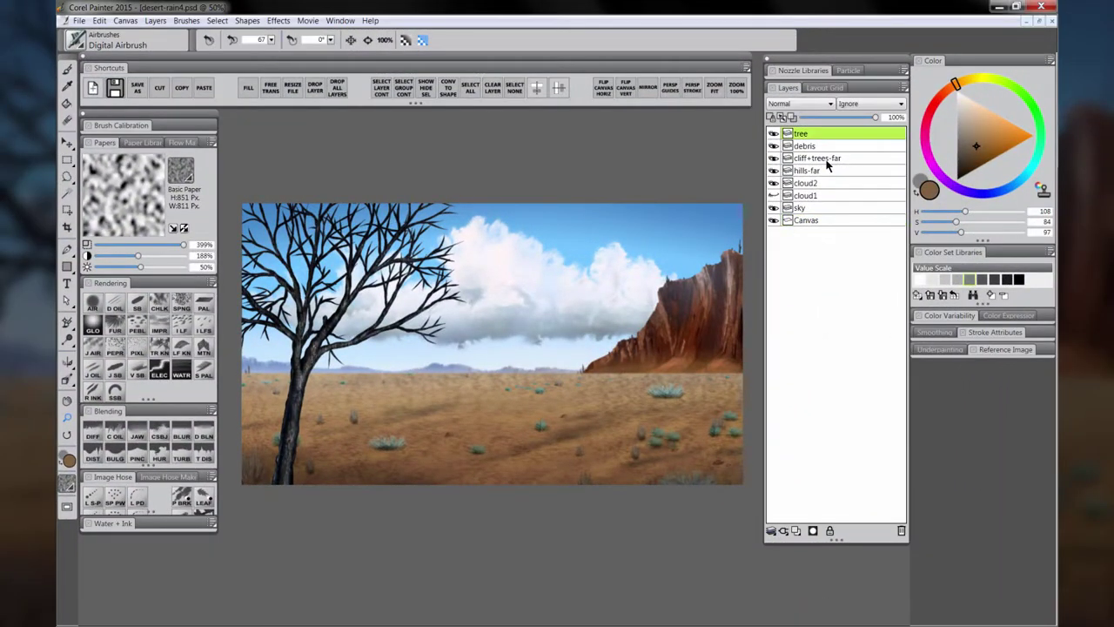
left_click(827, 159, "shift")
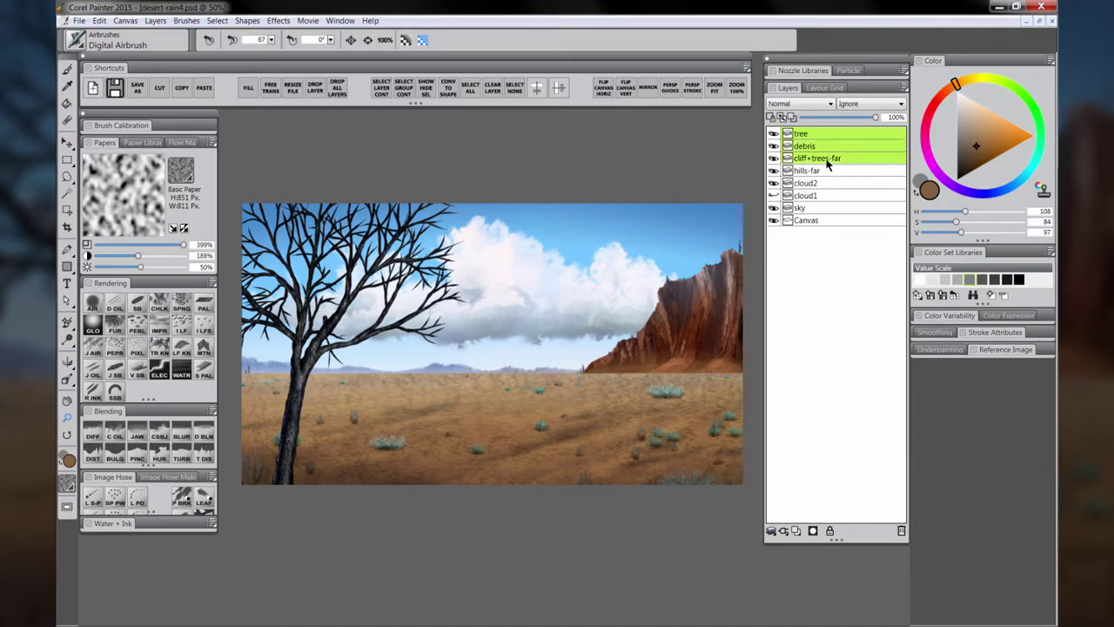
key("ctrl+e")
double_click(807, 135)
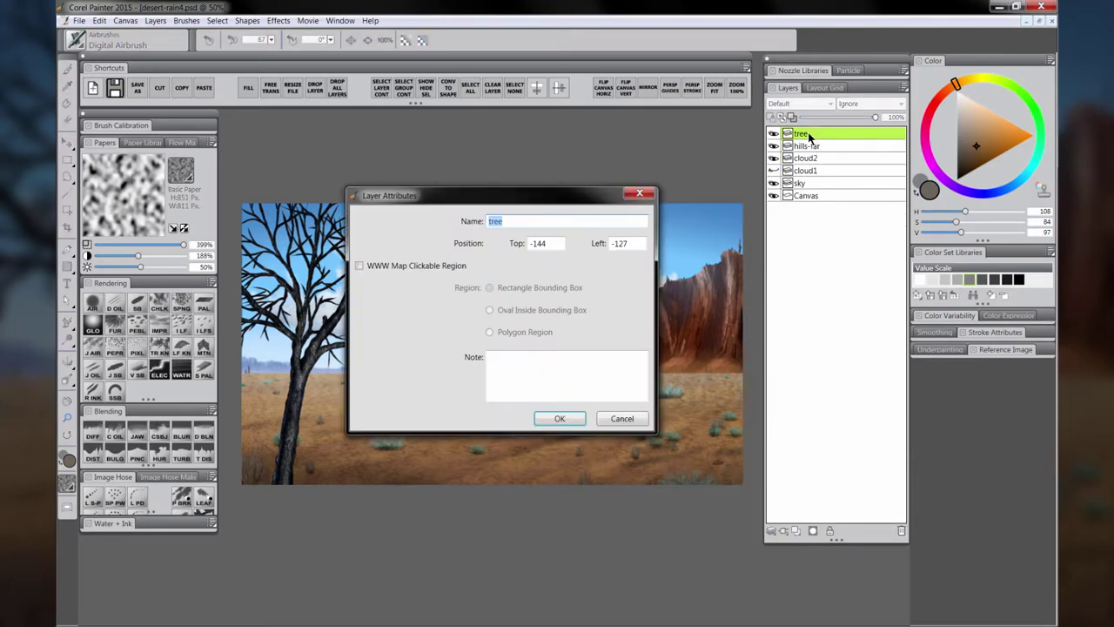
type("foreground")
key("Return")
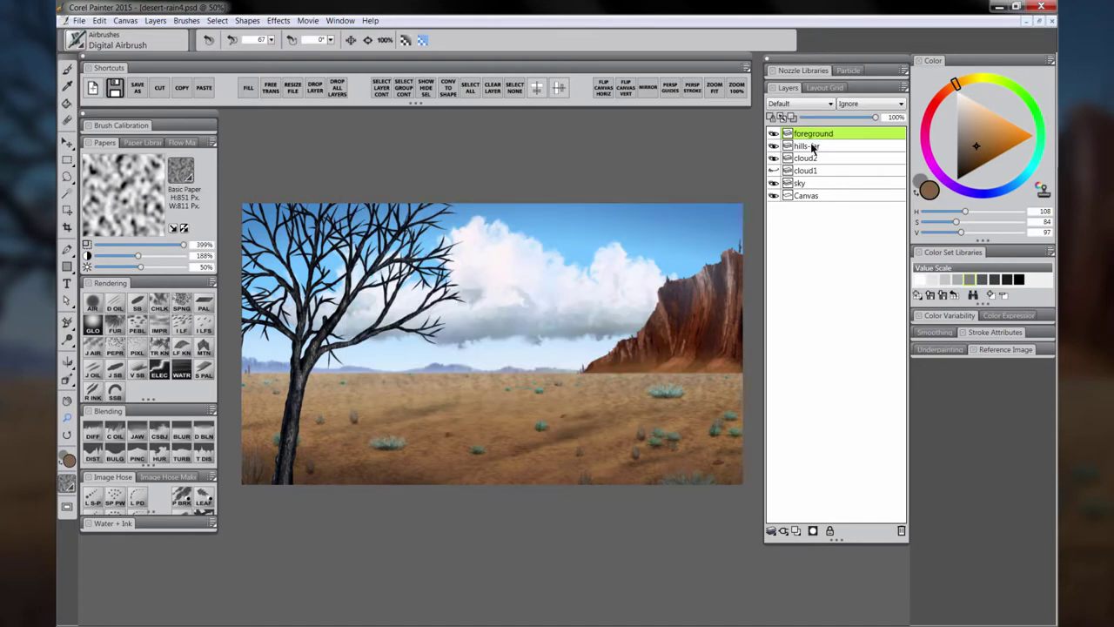
- Move hills-far below cloud1 and merge it with sky into a layer named 'background'
left_click_drag(811, 146, 811, 172)
left_click(811, 183, "shift")
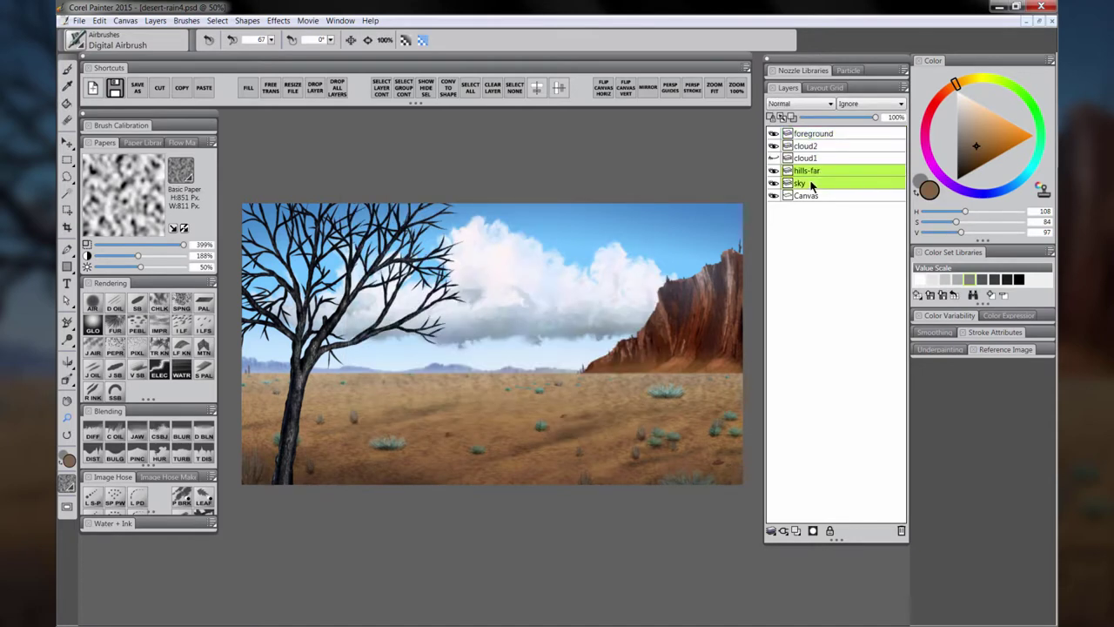
key("ctrl+e")
double_click(809, 172)
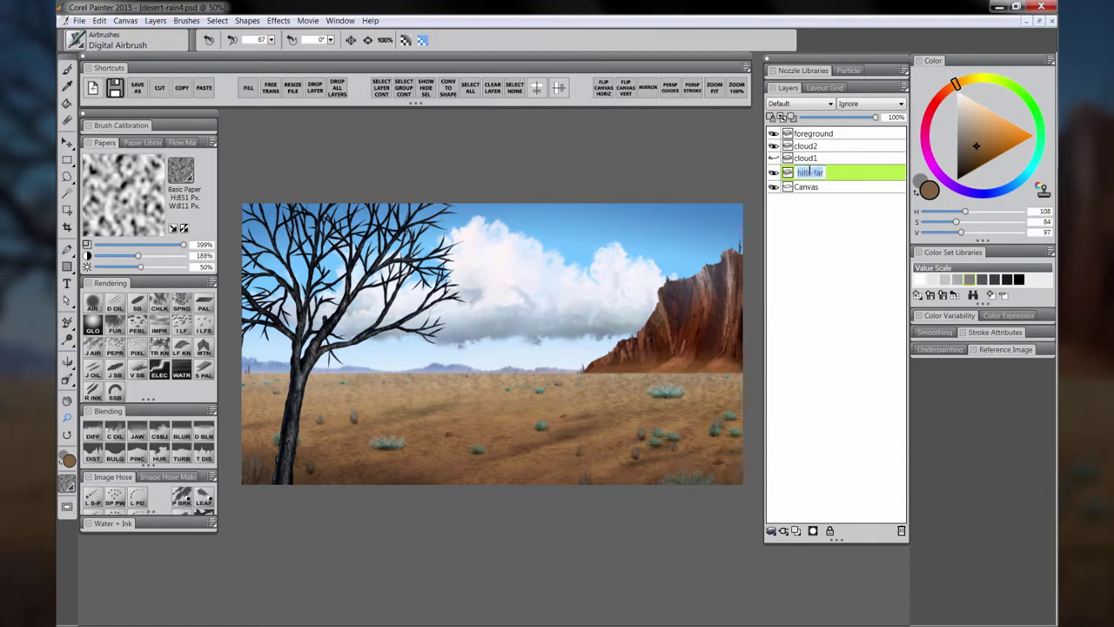
type("background")
key("Return")
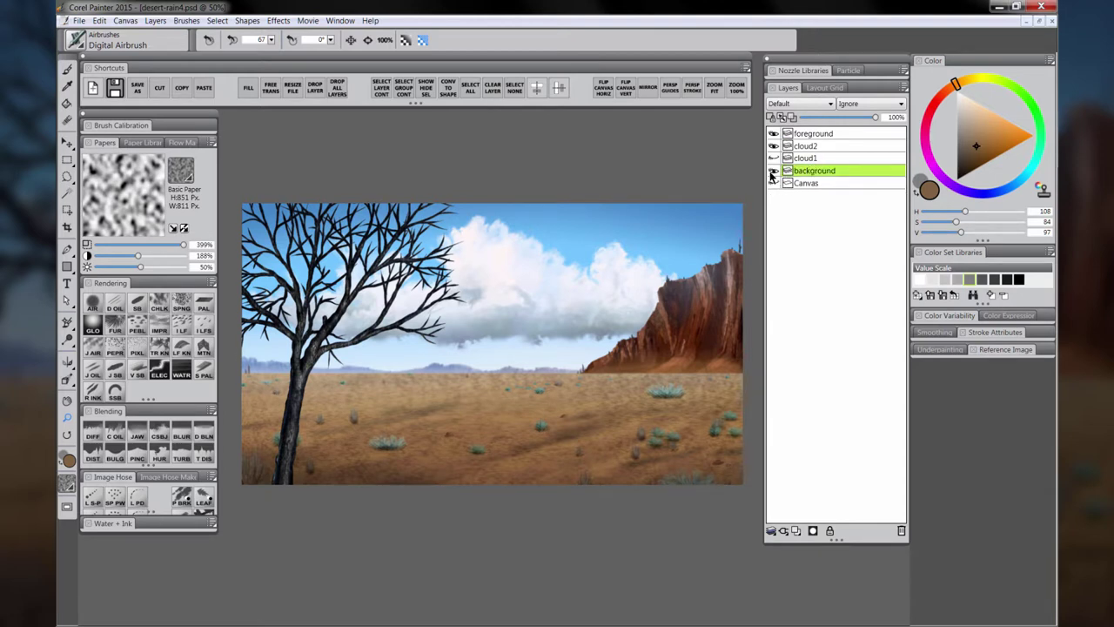
- Hide the background and cloud2 layers and save as PNG, replacing foreground.png
left_click(772, 171)
left_click(773, 147)
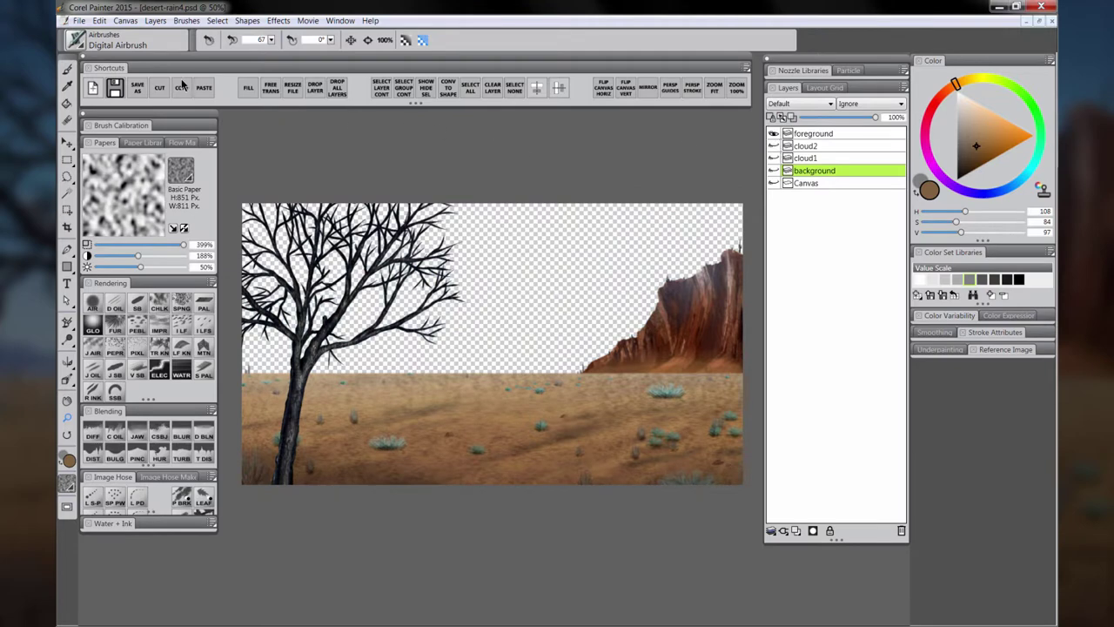
left_click(138, 90)
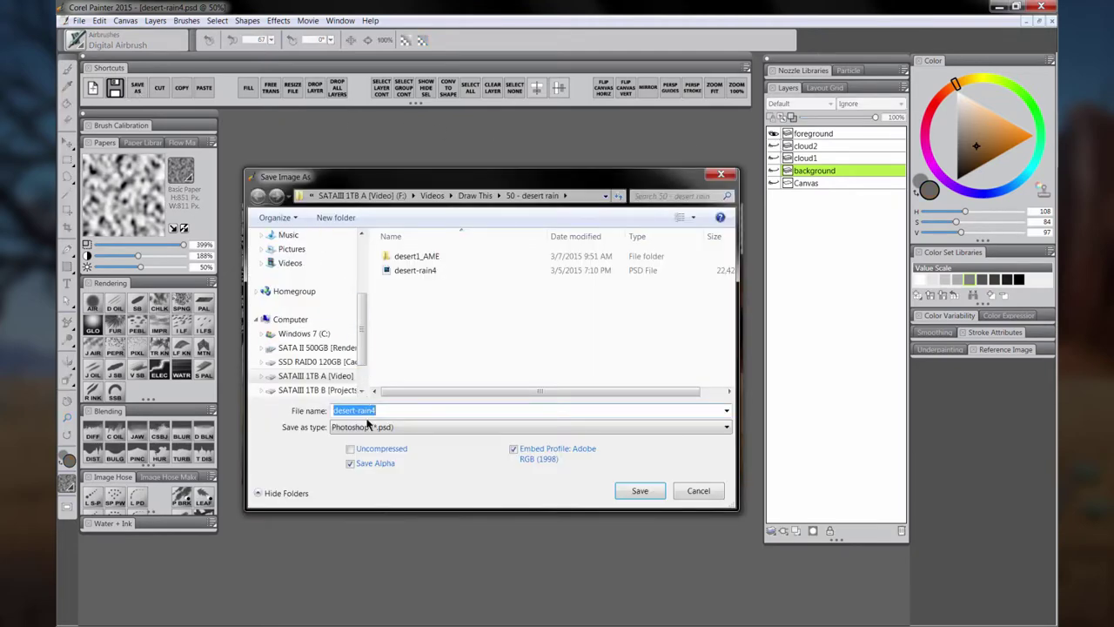
left_click(367, 424)
left_click(370, 474)
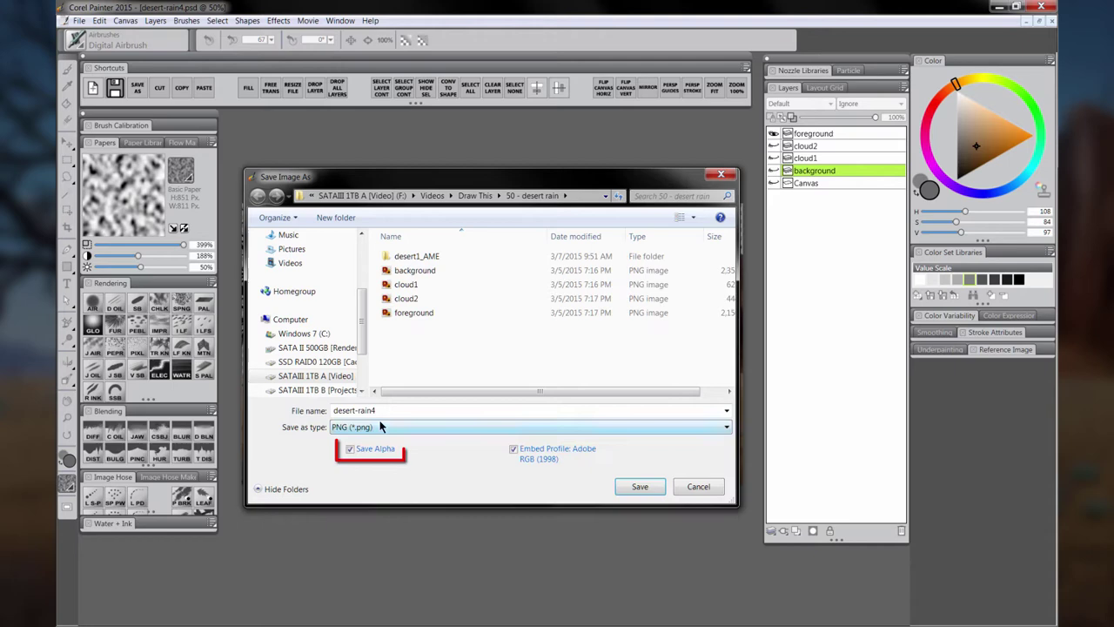
double_click(413, 312)
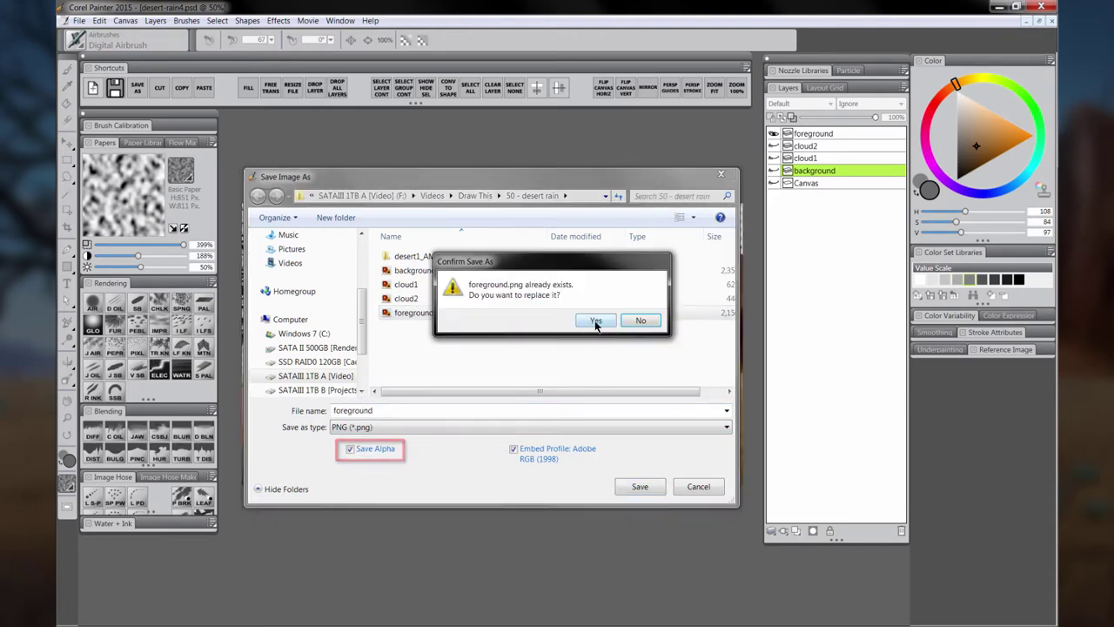
left_click(596, 321)
- Hide the foreground and background layers so only cloud1 is visible
left_click(594, 320)
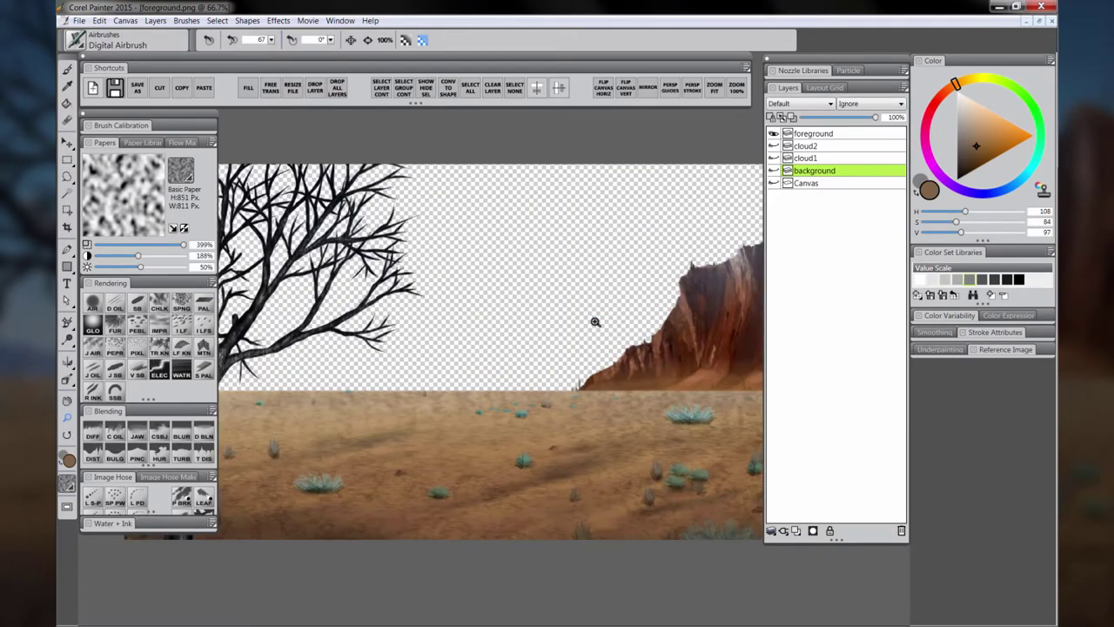
left_click(774, 133)
left_click(774, 170)
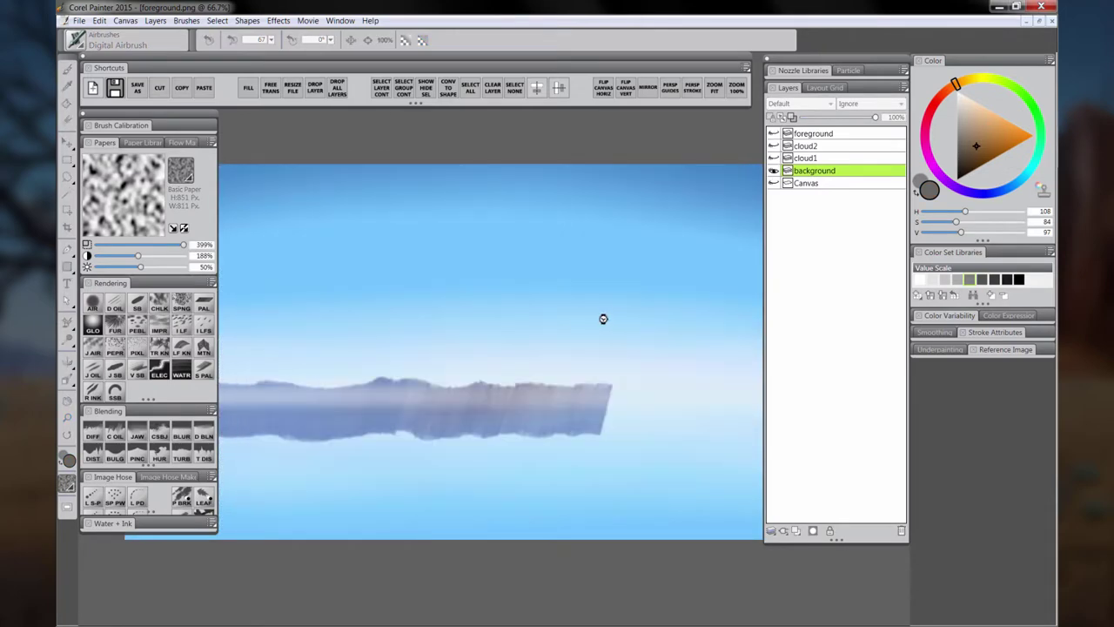
left_click(773, 171)
left_click(774, 157)
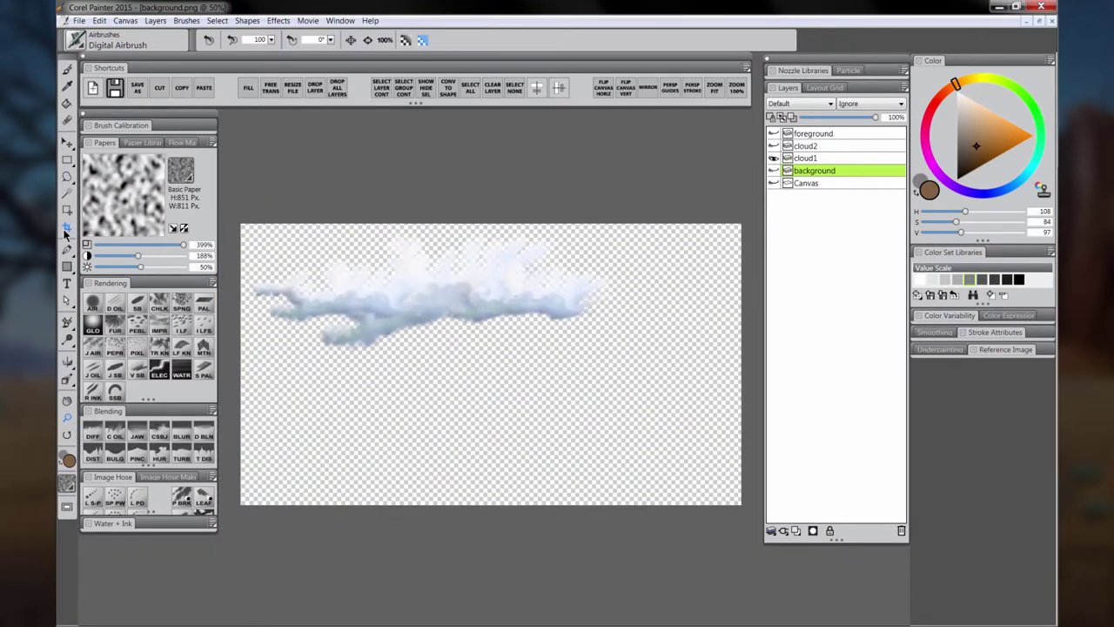
- Crop the canvas tightly around the first cloud and save it as cloud1.png
left_click(66, 228)
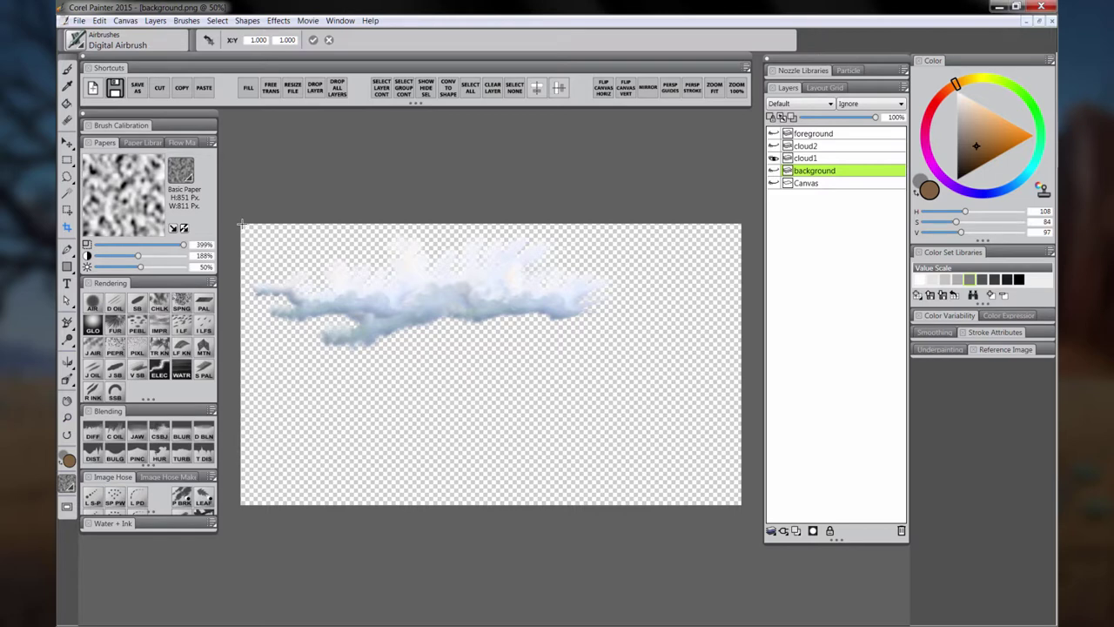
left_click_drag(242, 225, 629, 359)
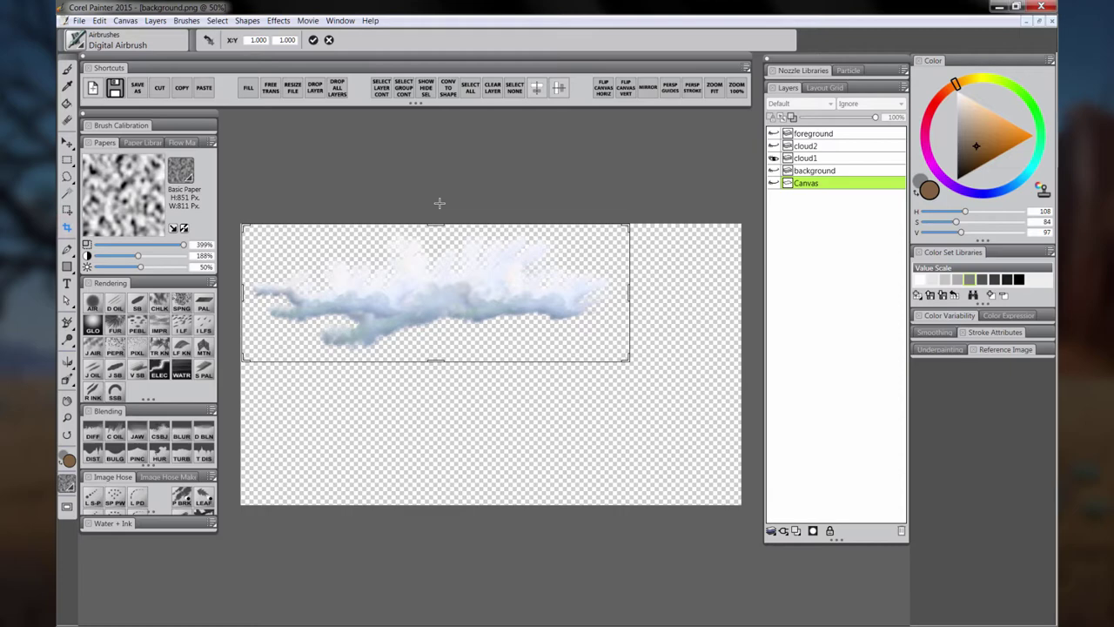
left_click(313, 40)
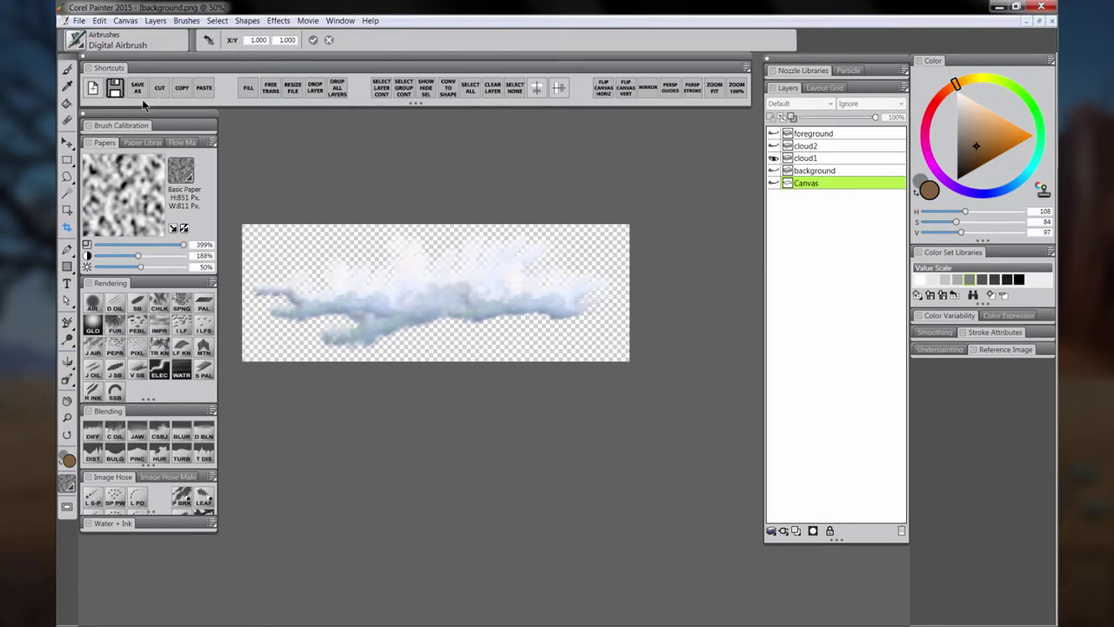
left_click(137, 88)
left_click(552, 249)
left_click(641, 485)
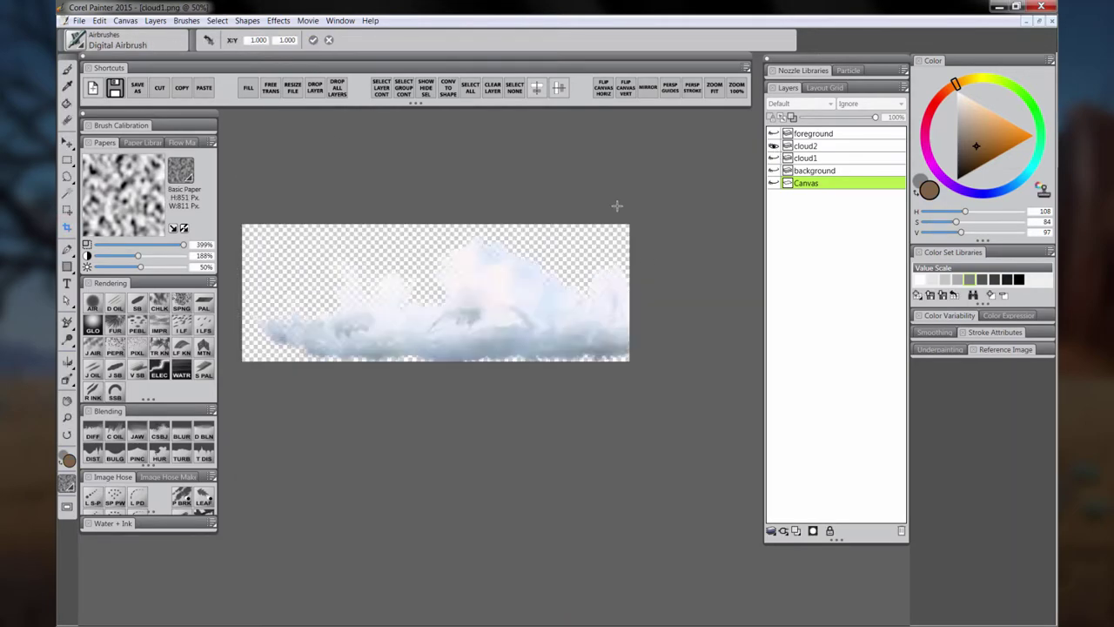
- Undo the crop, crop around cloud2 and save it, replacing cloud2.png
key("ctrl+z")
left_click_drag(241, 225, 732, 353)
left_click(314, 40)
left_click(137, 88)
left_click(552, 249)
left_click(641, 485)
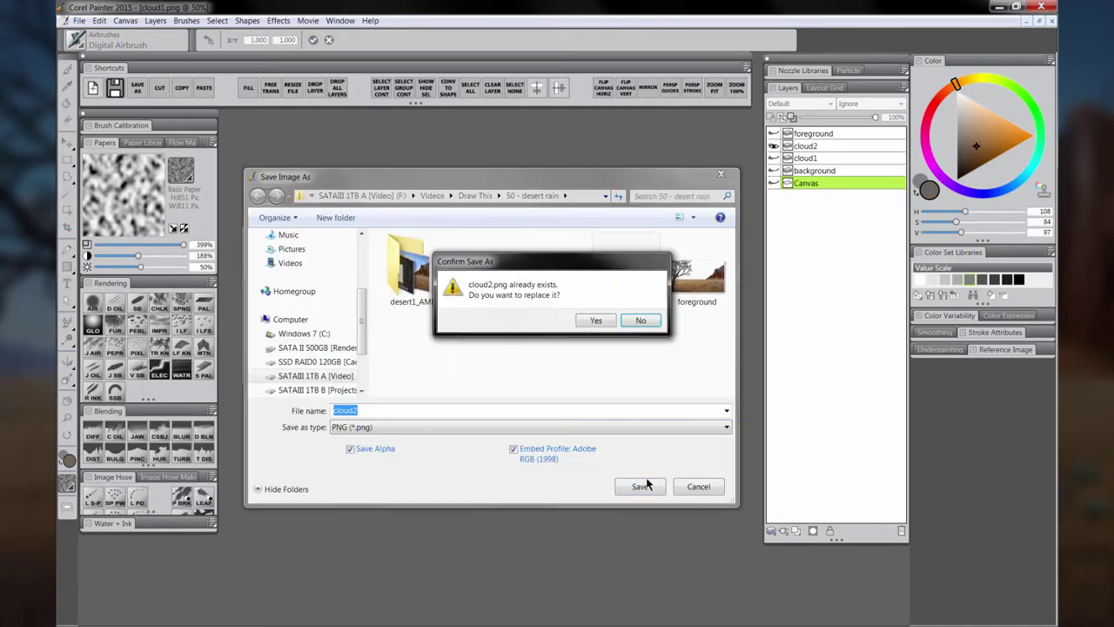
key("y")
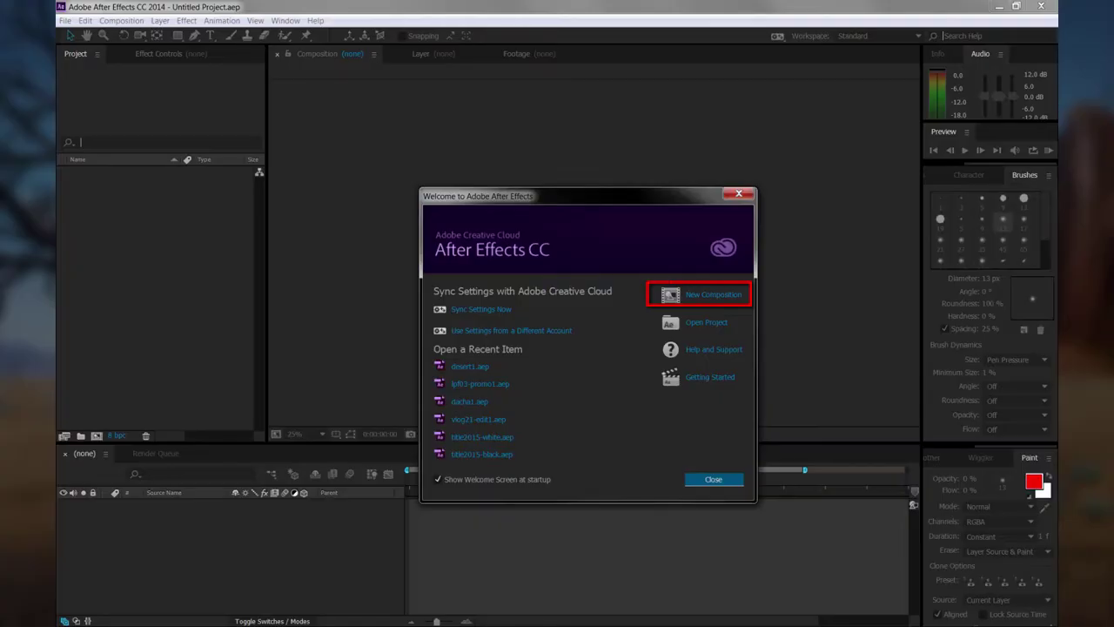
- Create Comp 1 with the HDTV 1080 29.97 preset, Full resolution and 0:07:00:00 duration
left_click(702, 299)
left_click(607, 253)
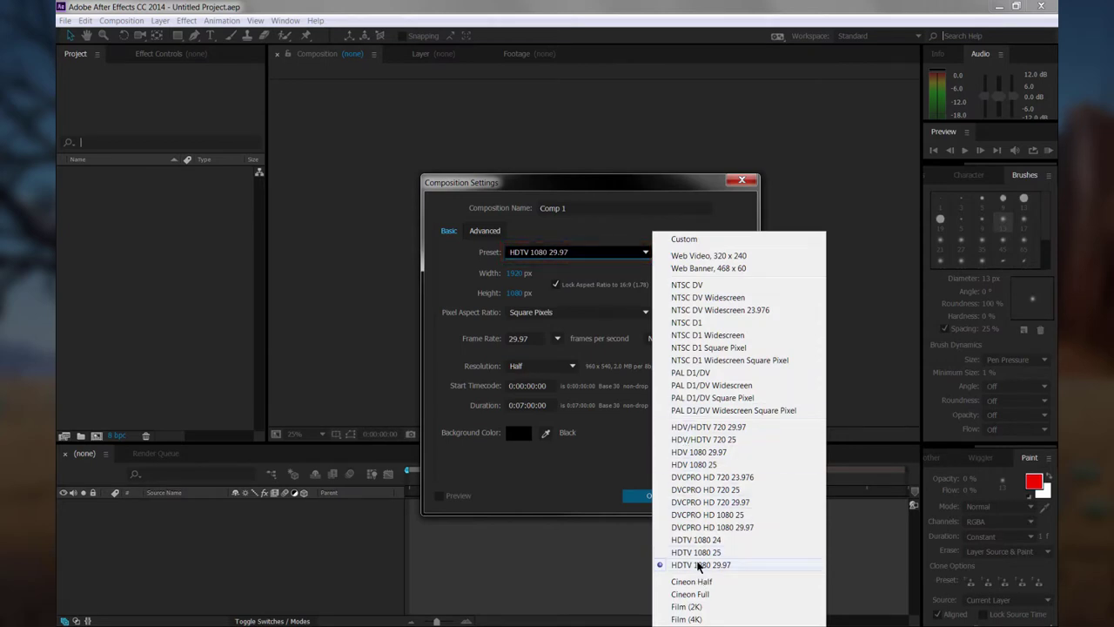
left_click(699, 565)
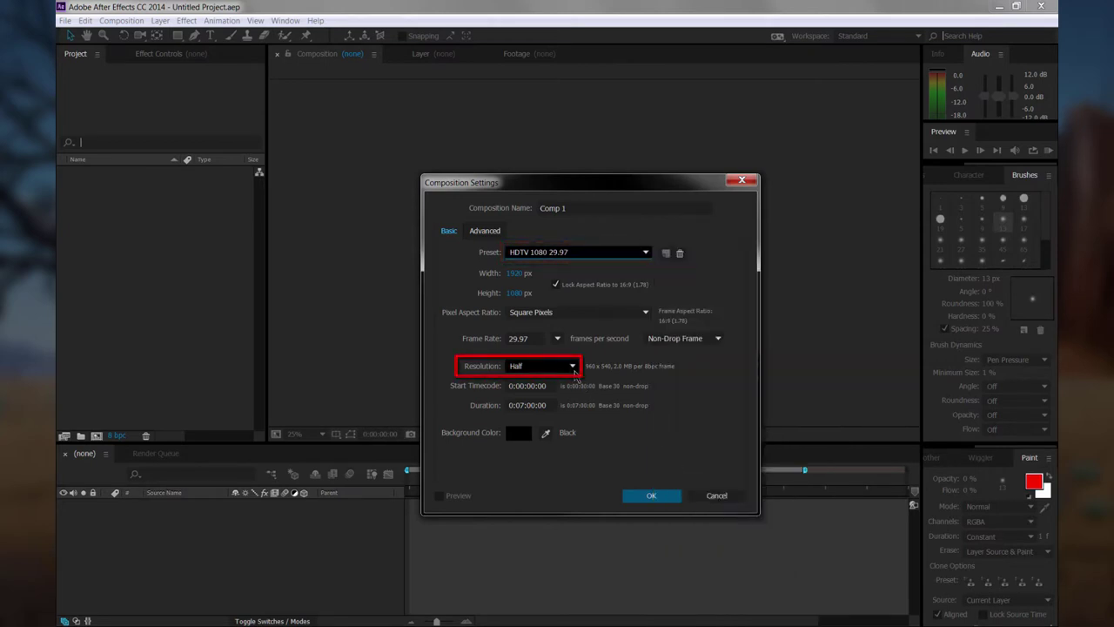
left_click(568, 366)
left_click(551, 381)
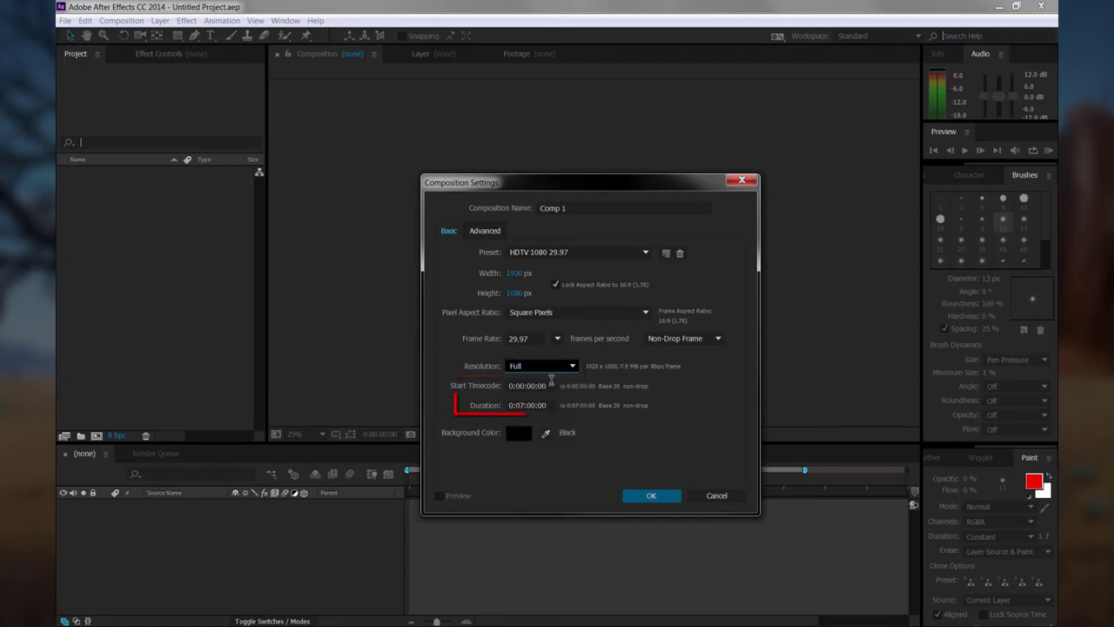
left_click(651, 495)
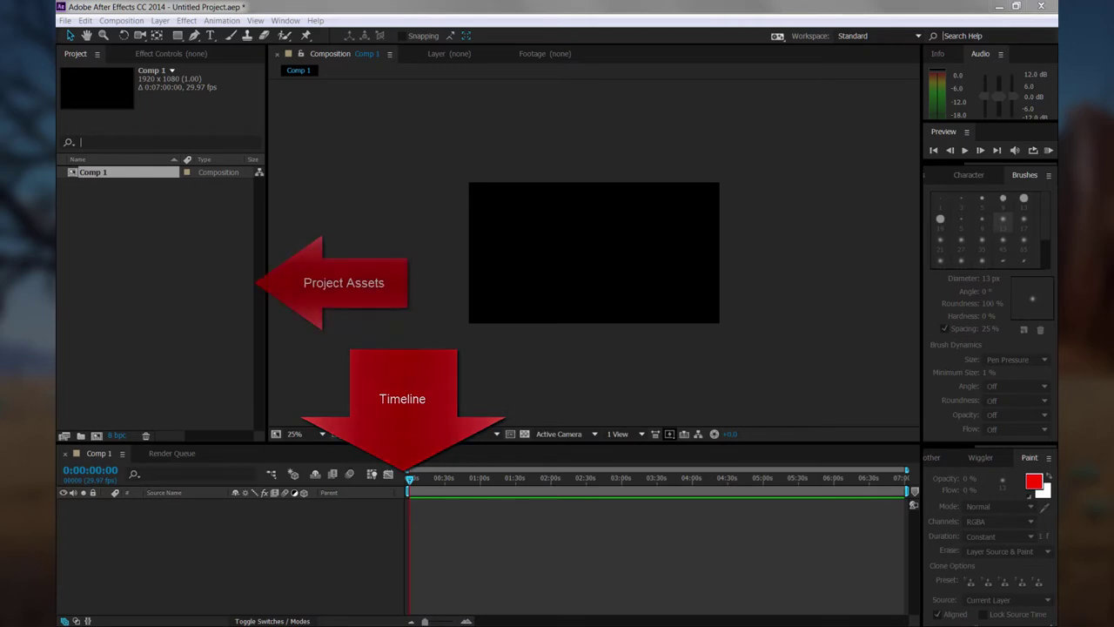
- Import the PNG images and add background, foreground, cloud2 and cloud1 to Comp 1's timeline
left_click_drag(94, 172, 162, 245)
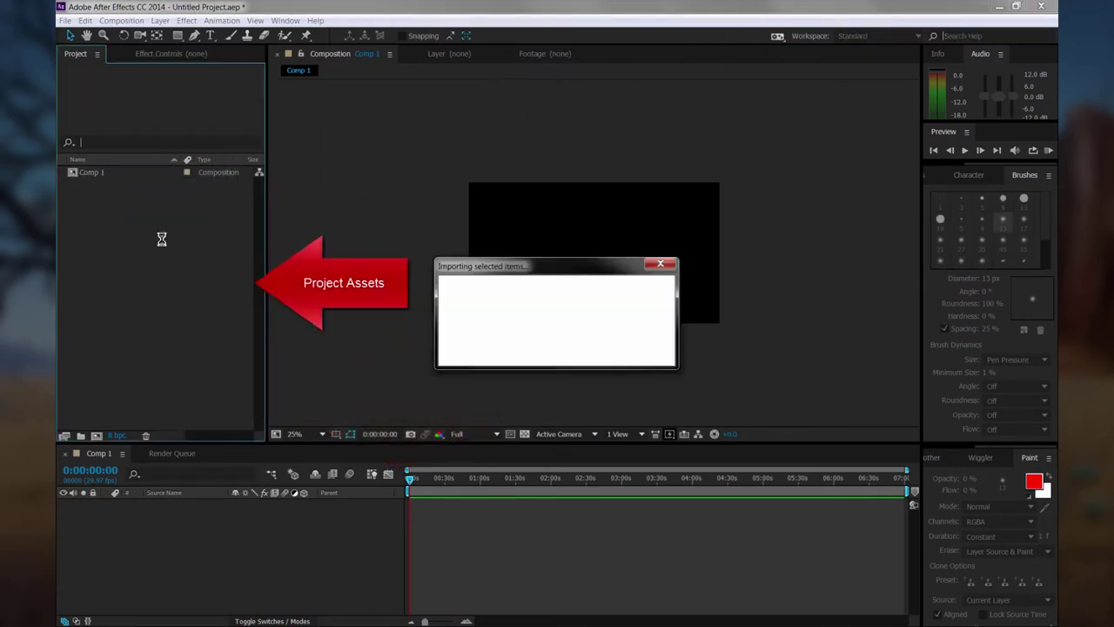
left_click_drag(107, 172, 133, 525)
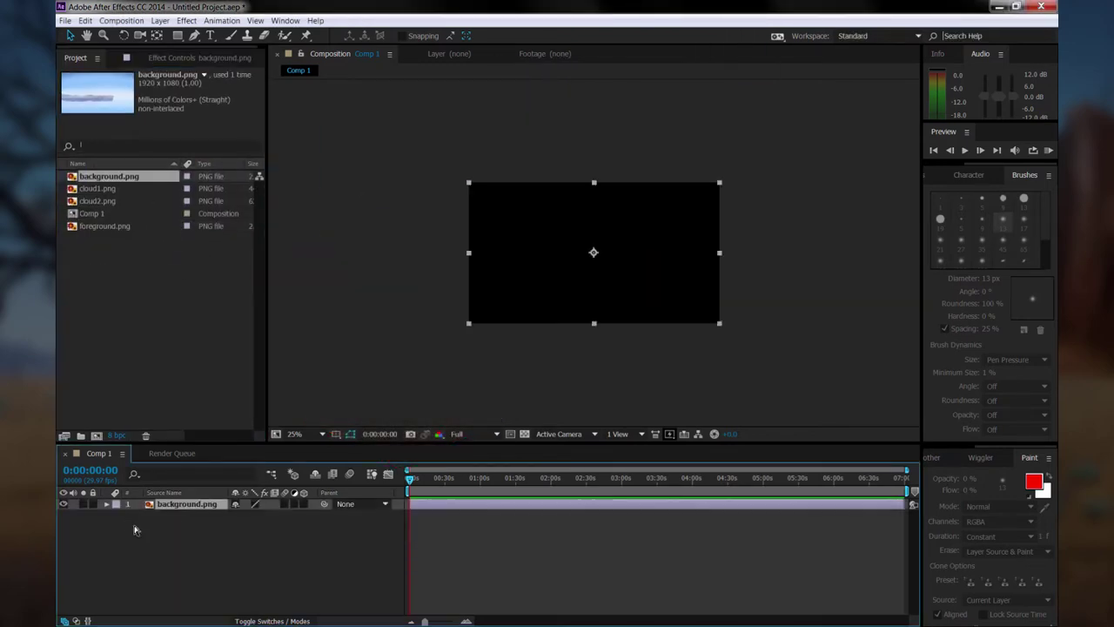
left_click_drag(122, 226, 130, 507)
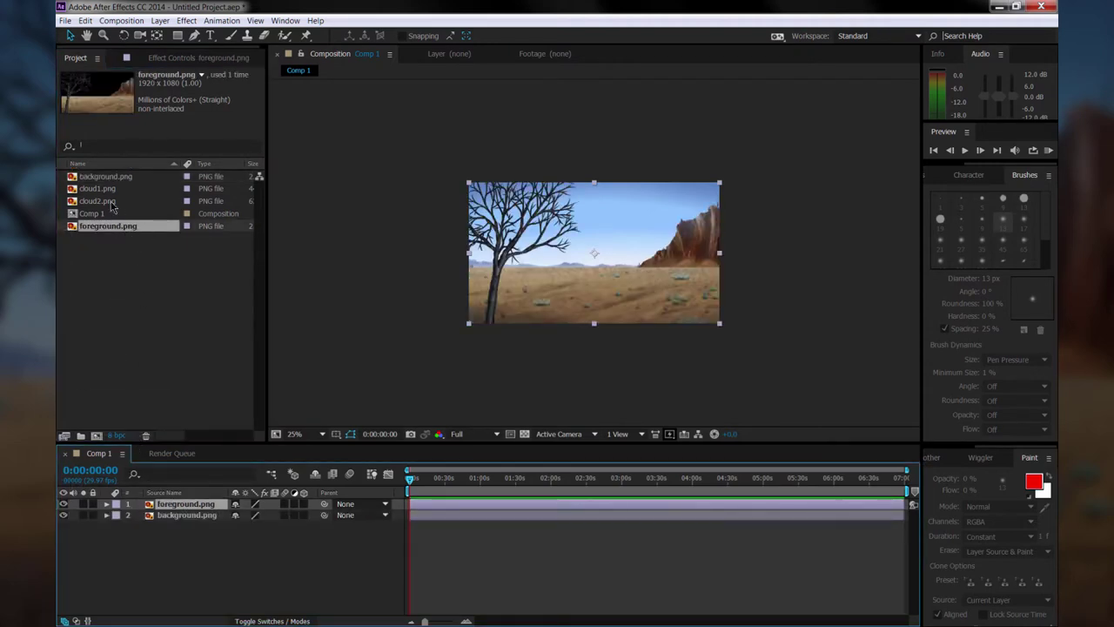
left_click_drag(111, 202, 124, 514)
left_click_drag(75, 185, 112, 515)
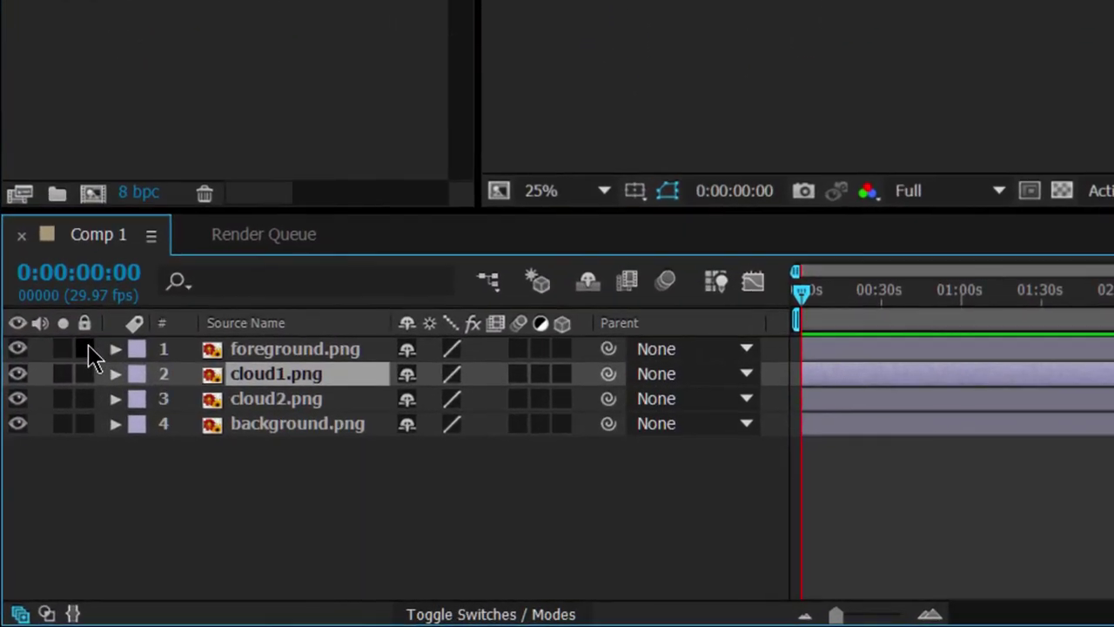
- Lock the foreground, nudge and hide cloud1, and raise cloud2 higher in the sky
left_click(92, 503)
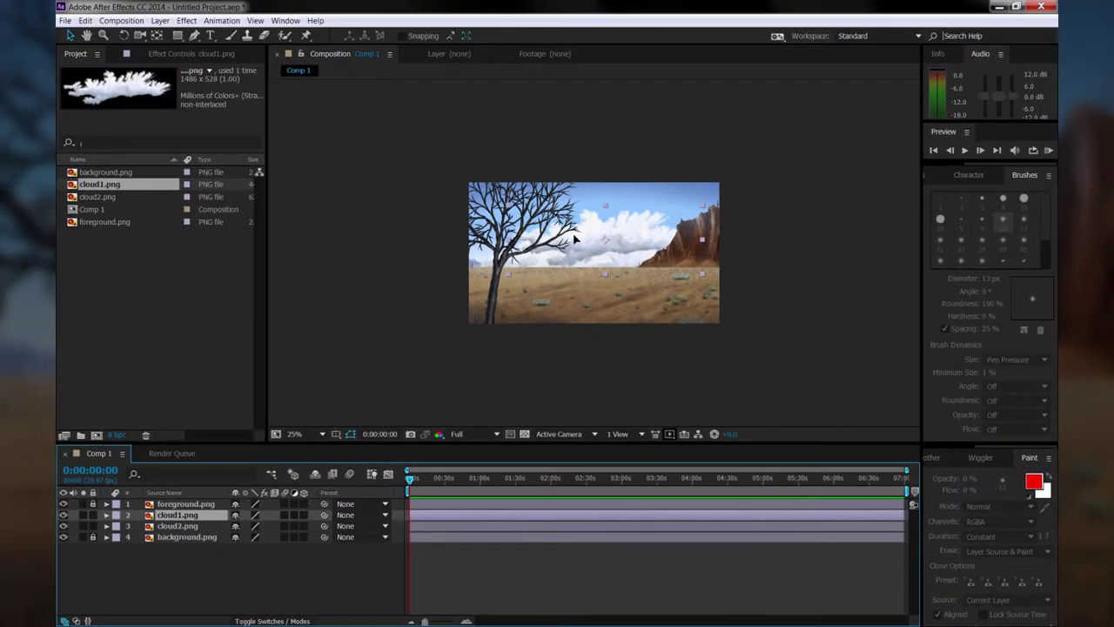
mouse_move(577, 226)
left_mouse_down()
mouse_move(568, 219)
mouse_move(582, 223)
left_mouse_up()
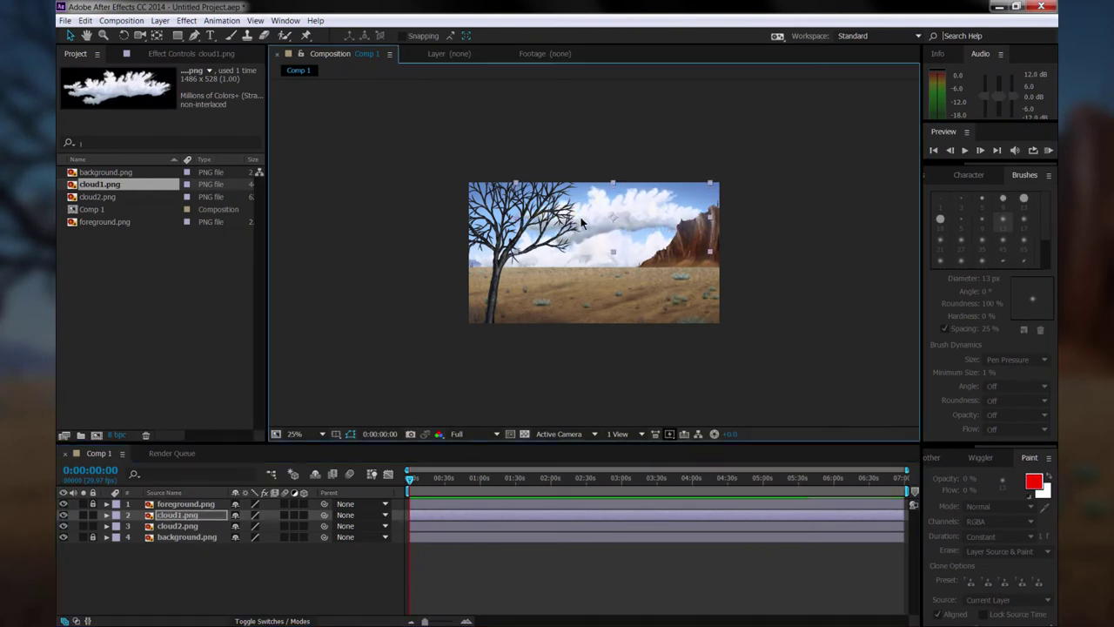
left_click(63, 514)
left_click(174, 527)
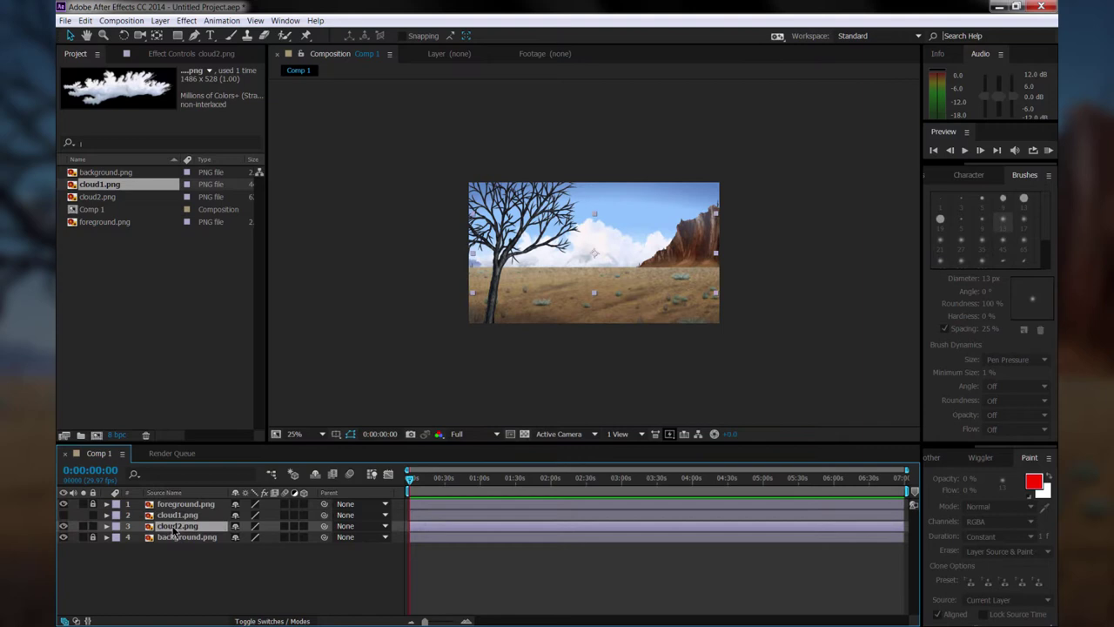
left_click_drag(578, 249, 583, 207)
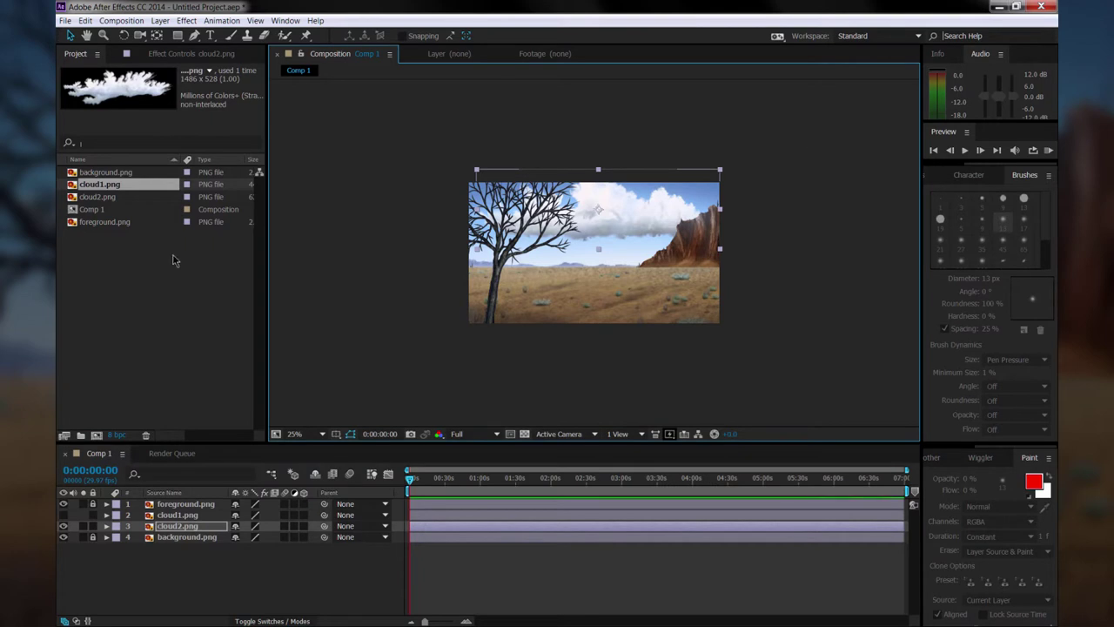
- Save the project as desert2.aep in the 50 - desert rain folder
left_click(66, 21)
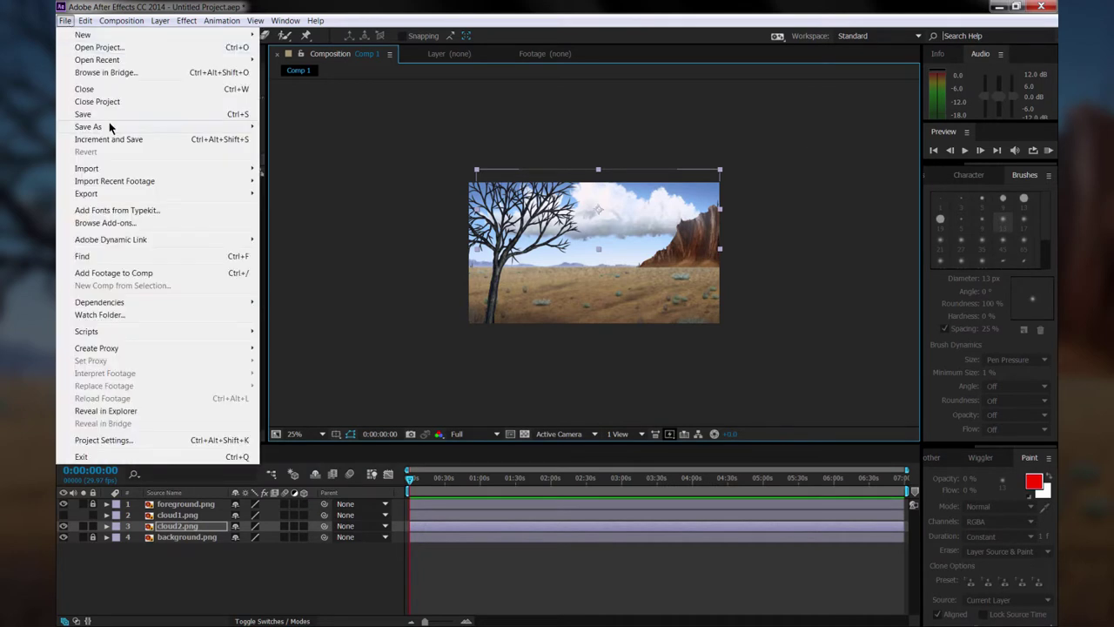
left_click(105, 116)
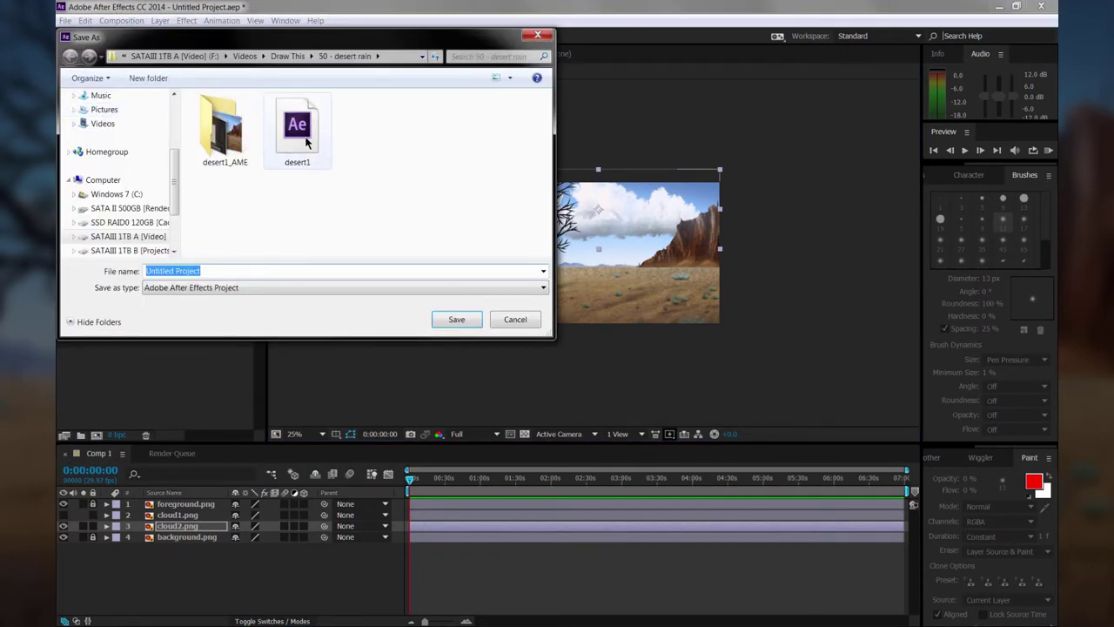
left_click(297, 128)
left_click(229, 276)
key("BackSpace")
type("2")
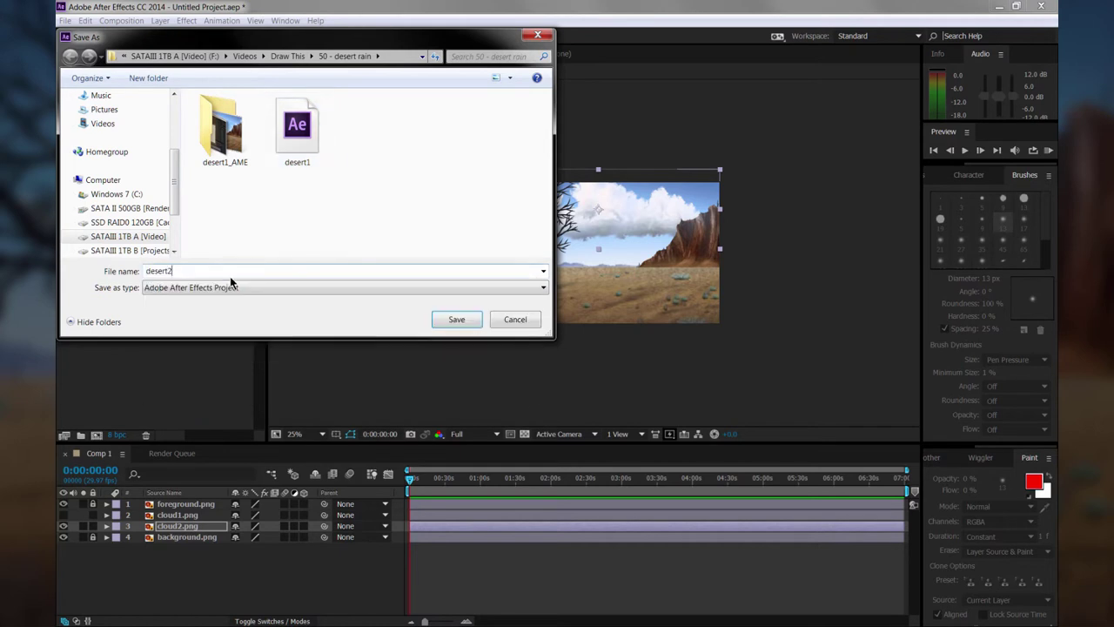
key("Return")
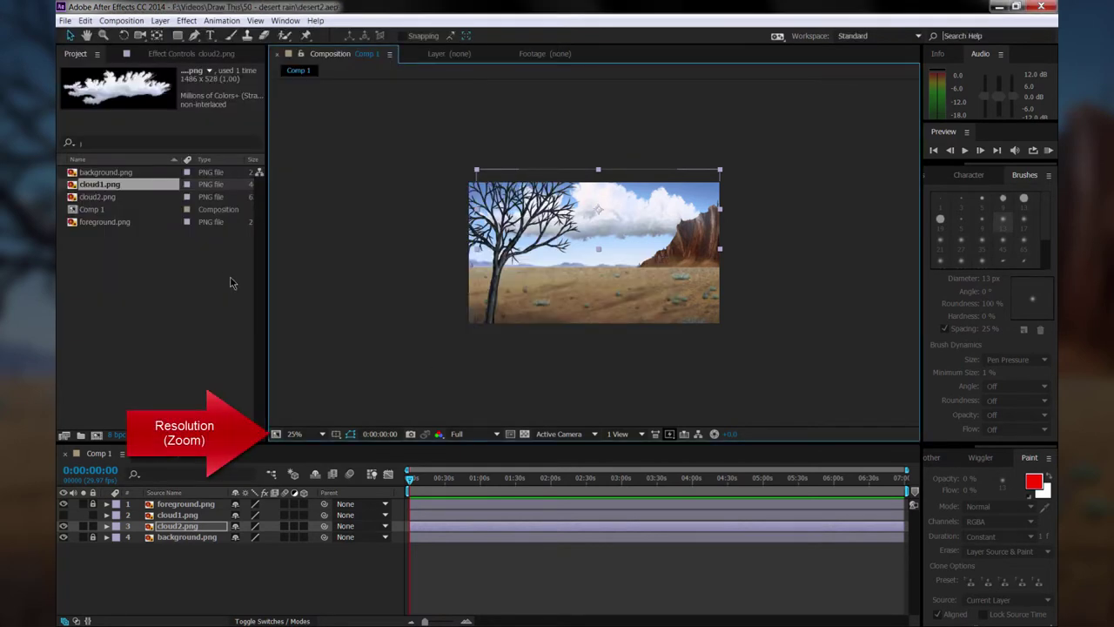
- Change the viewer magnification, show cloud1 again and drag it past the frame's right edge
left_click(307, 436)
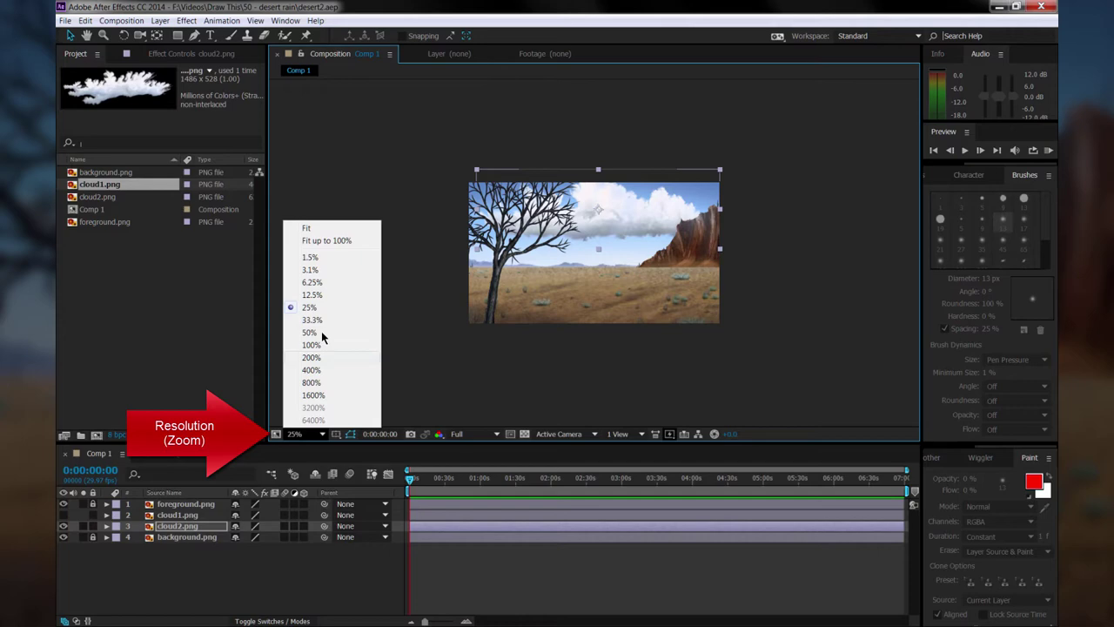
left_click(340, 243)
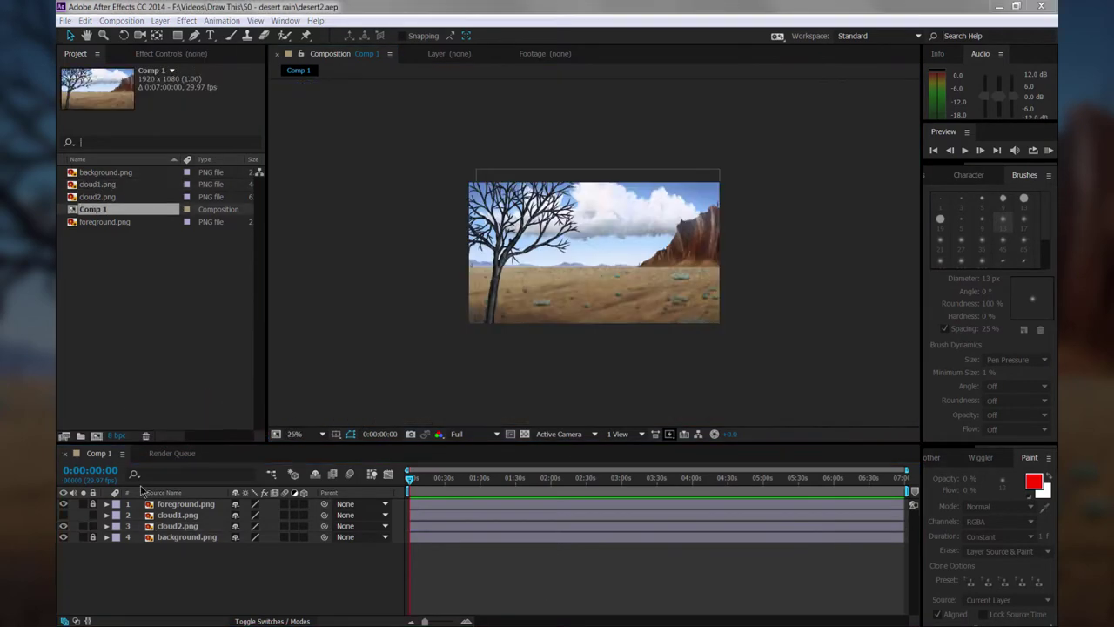
left_click(63, 515)
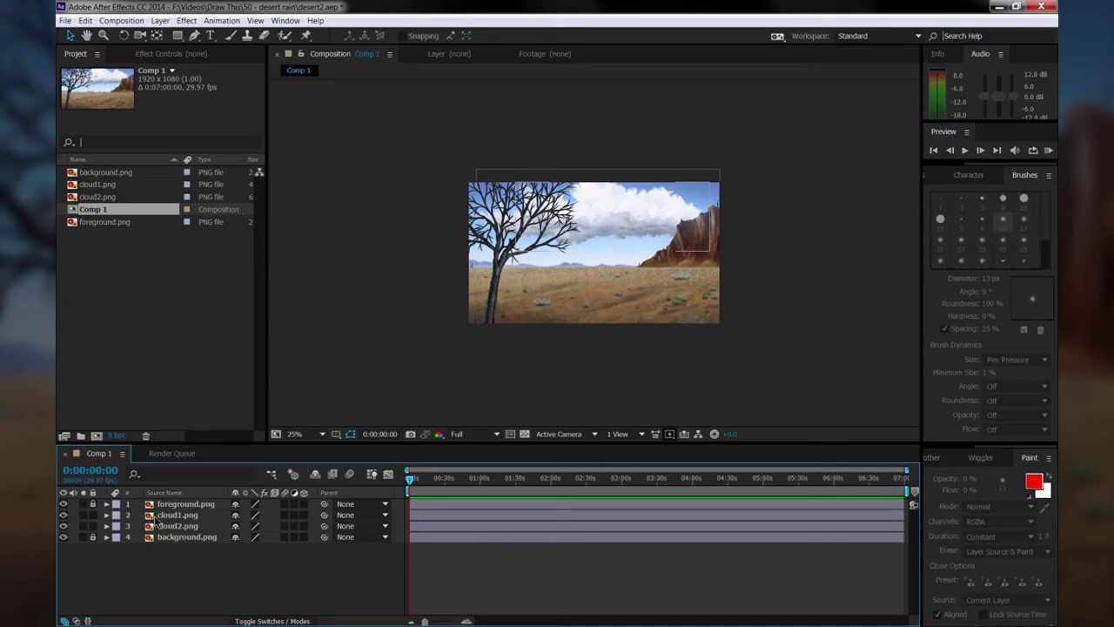
left_click(178, 516)
left_click_drag(584, 201, 815, 167)
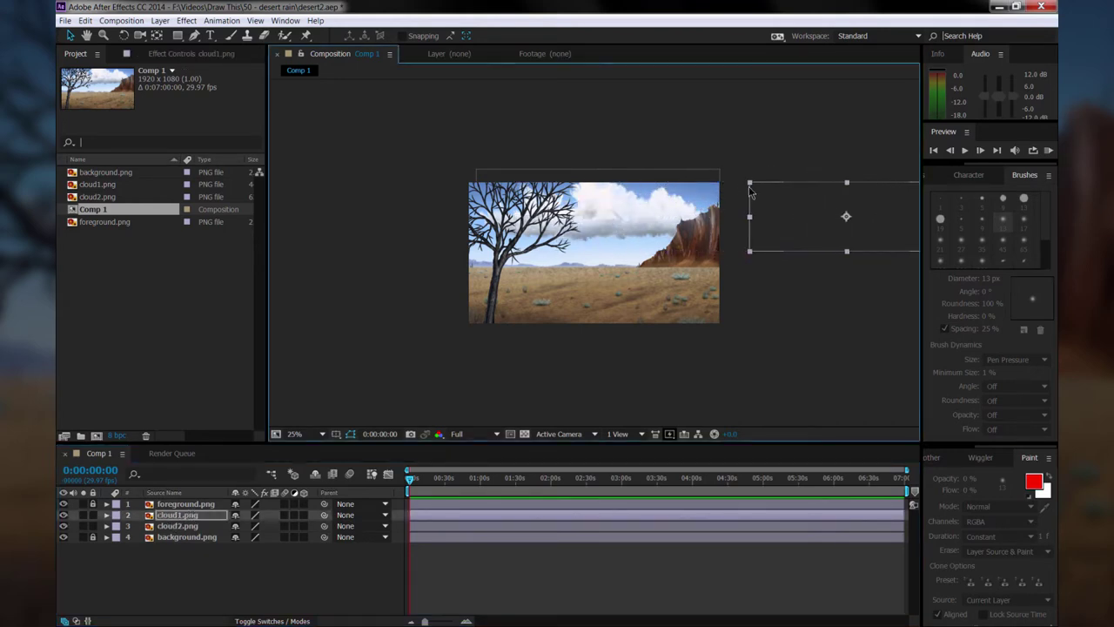
- Move both clouds off the right of the scene and set Position keyframes at 0s
left_click(602, 218, "shift")
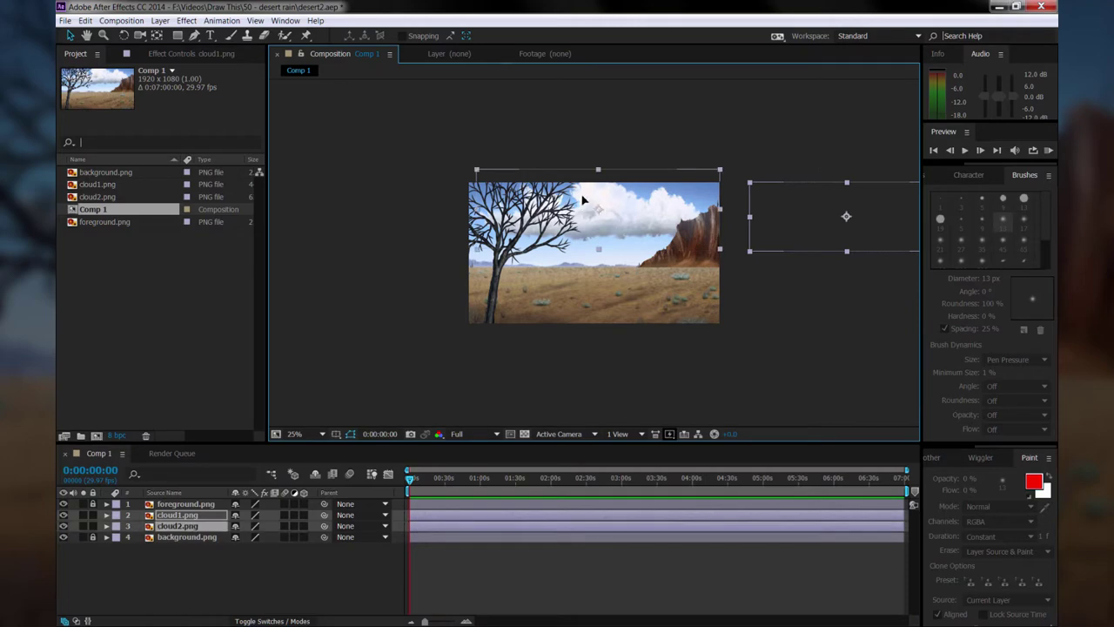
left_click_drag(583, 201, 831, 202)
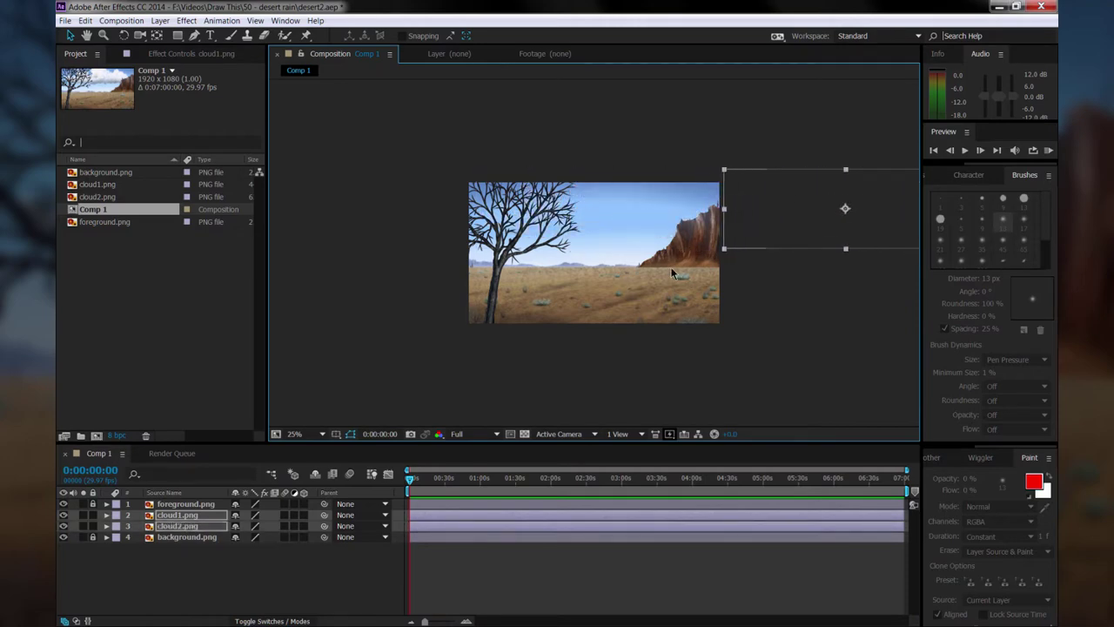
key("p")
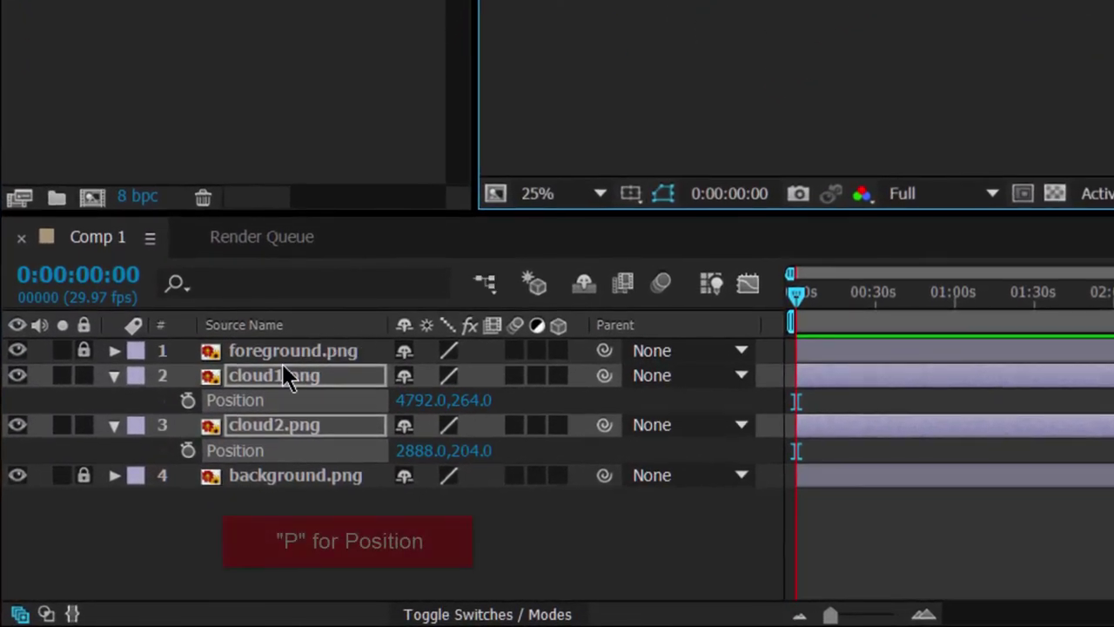
left_click(187, 400)
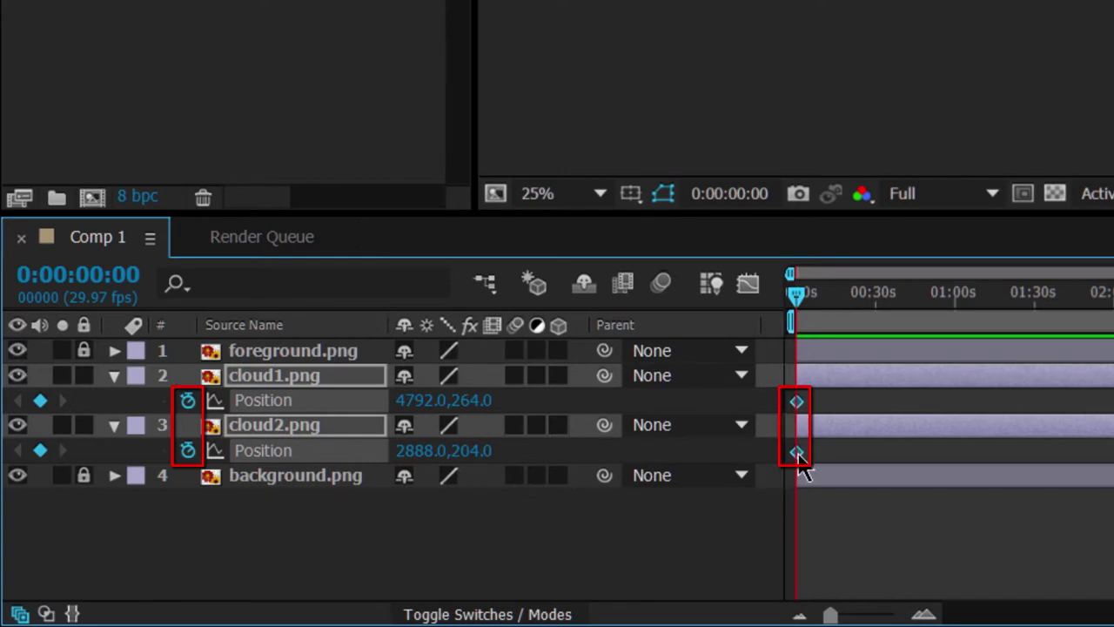
- Add Scale keyframes for both clouds at 0s and at the composition's last frame
key("s")
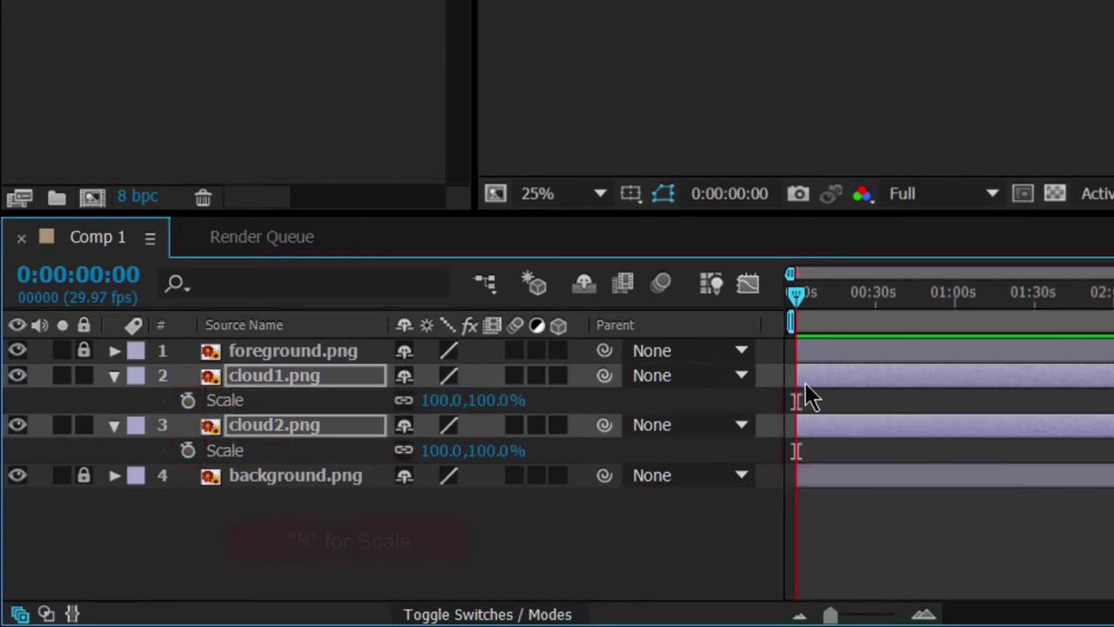
left_click(187, 400)
left_click(187, 450)
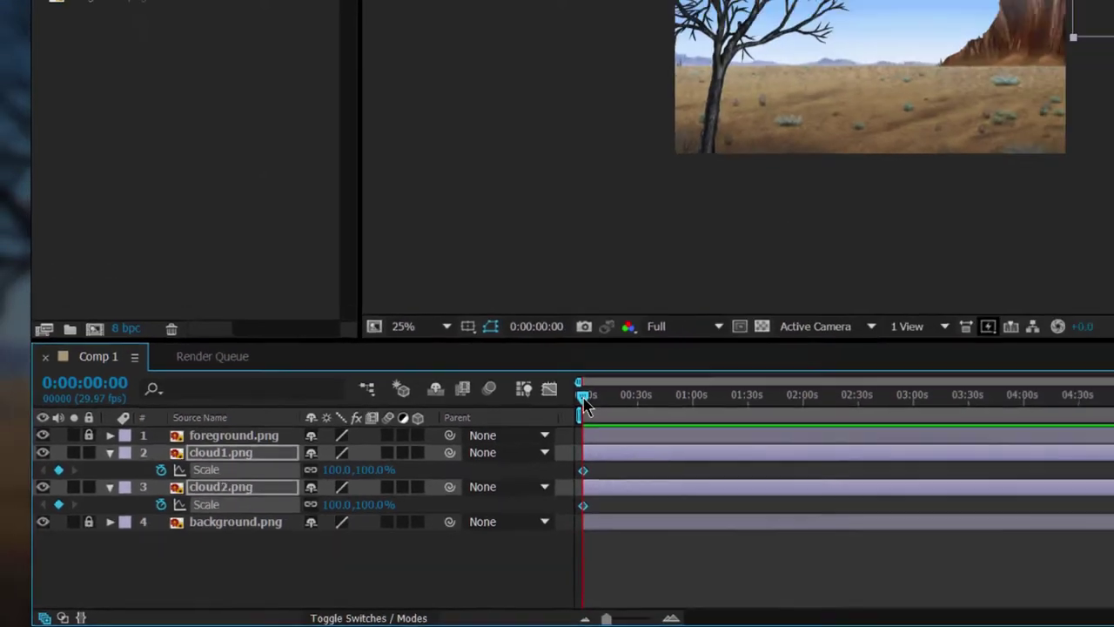
left_click_drag(794, 297, 915, 499)
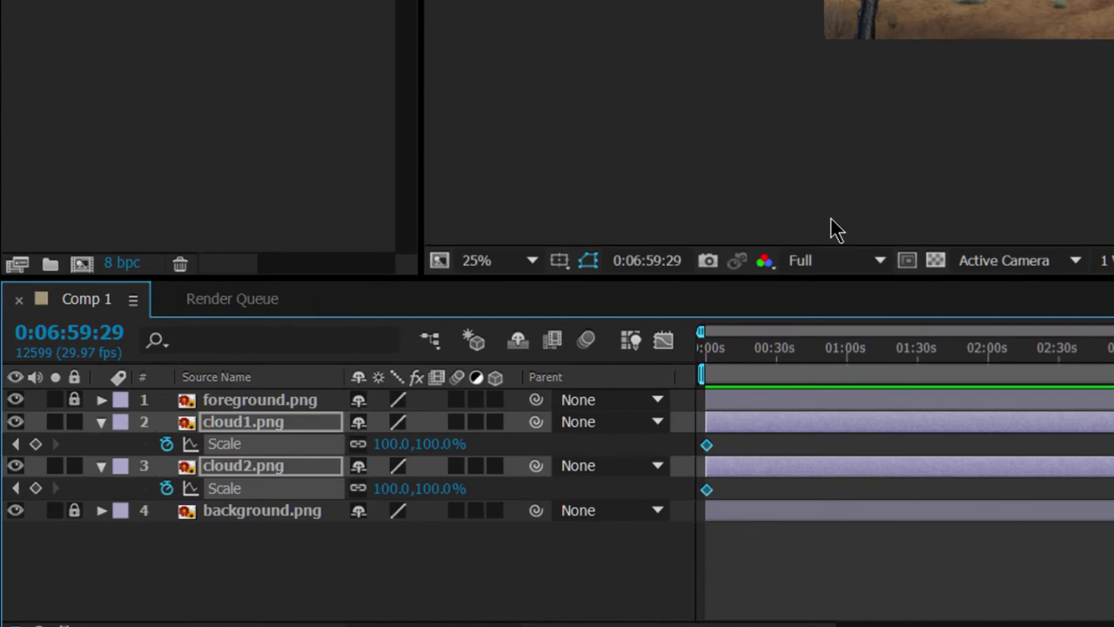
left_click(34, 444)
left_click(34, 488)
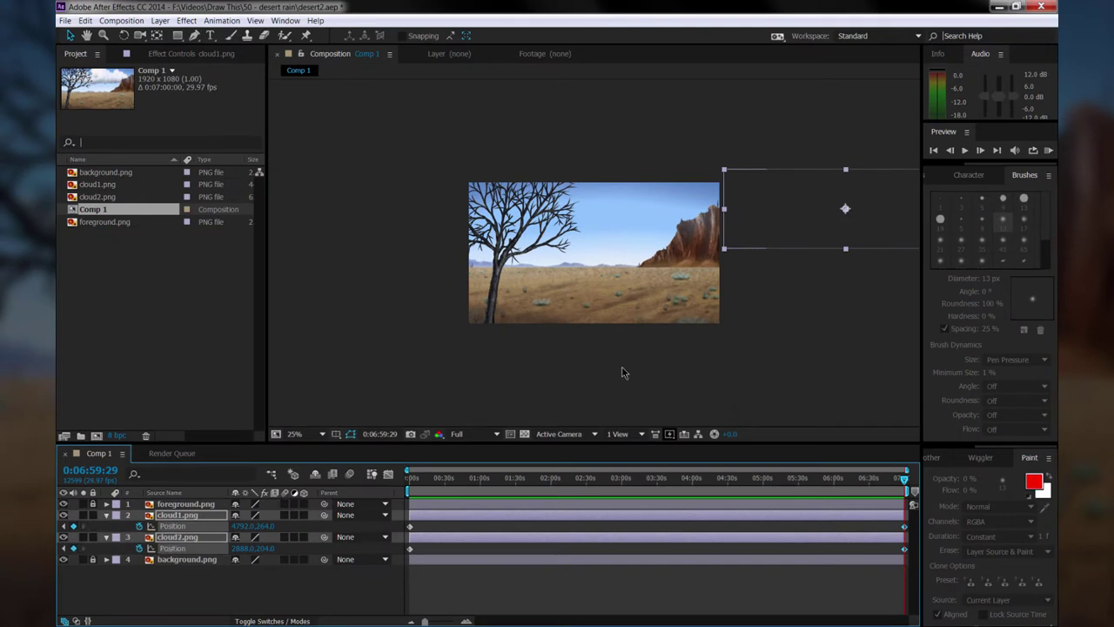
- At the last frame, move both clouds left so they end beyond the scene's left edge
left_click_drag(769, 235, 283, 268)
left_click_drag(599, 216, 432, 227)
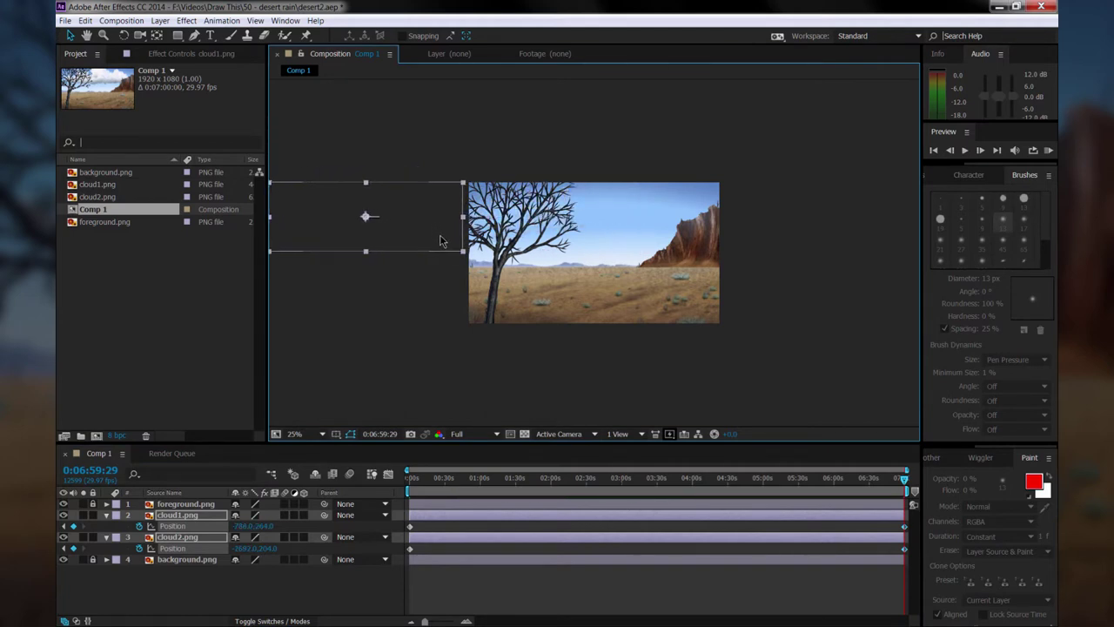
key("s")
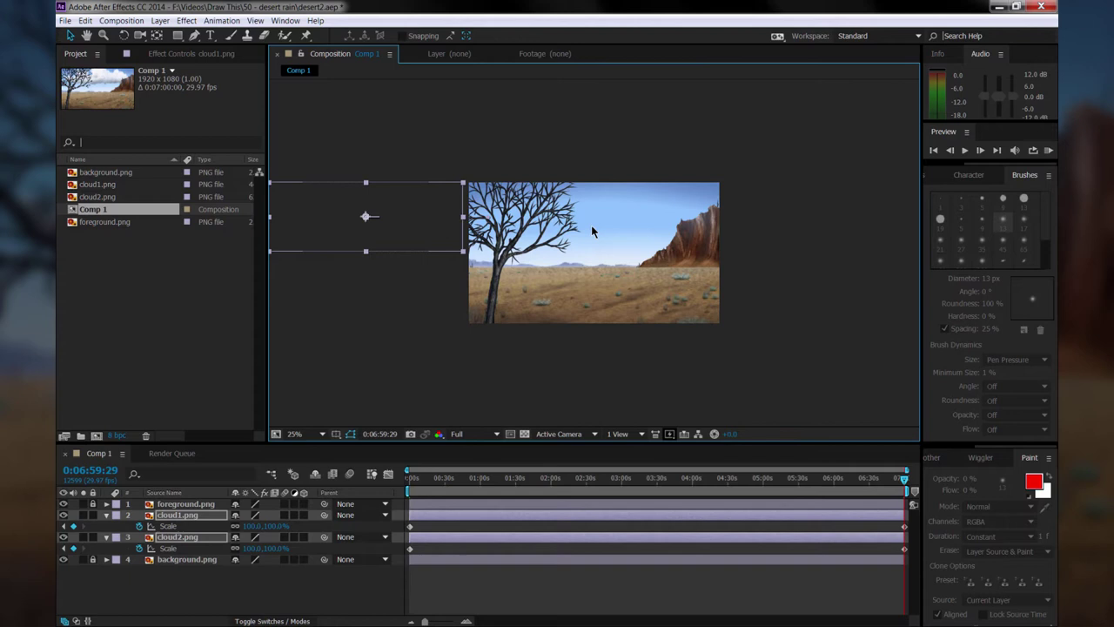
- Enlarge both clouds to 117.2% scale at the end of the composition
left_click(464, 186, "shift")
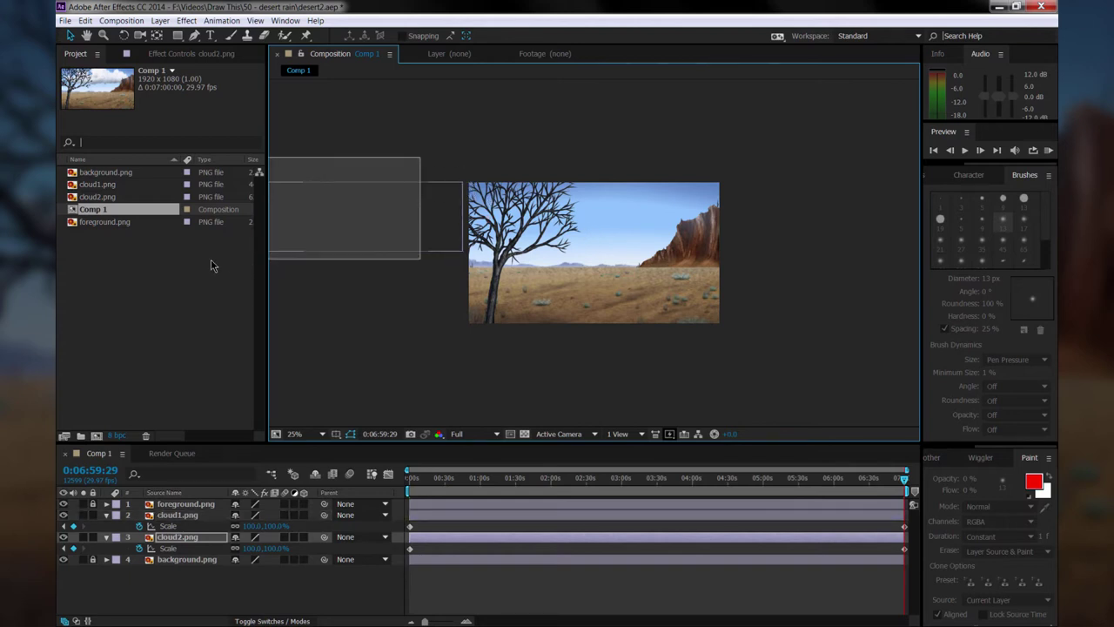
left_click(305, 247, "shift")
left_click_drag(369, 348, 548, 348)
left_click_drag(538, 119, 296, 306)
left_click_drag(649, 189, 665, 180)
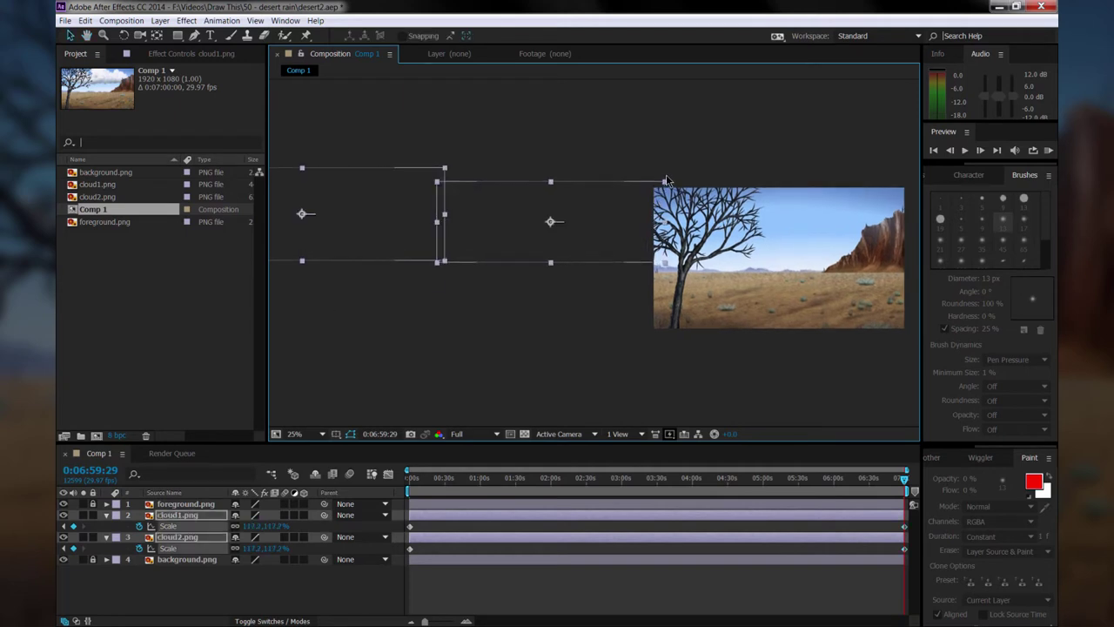
left_click(677, 154)
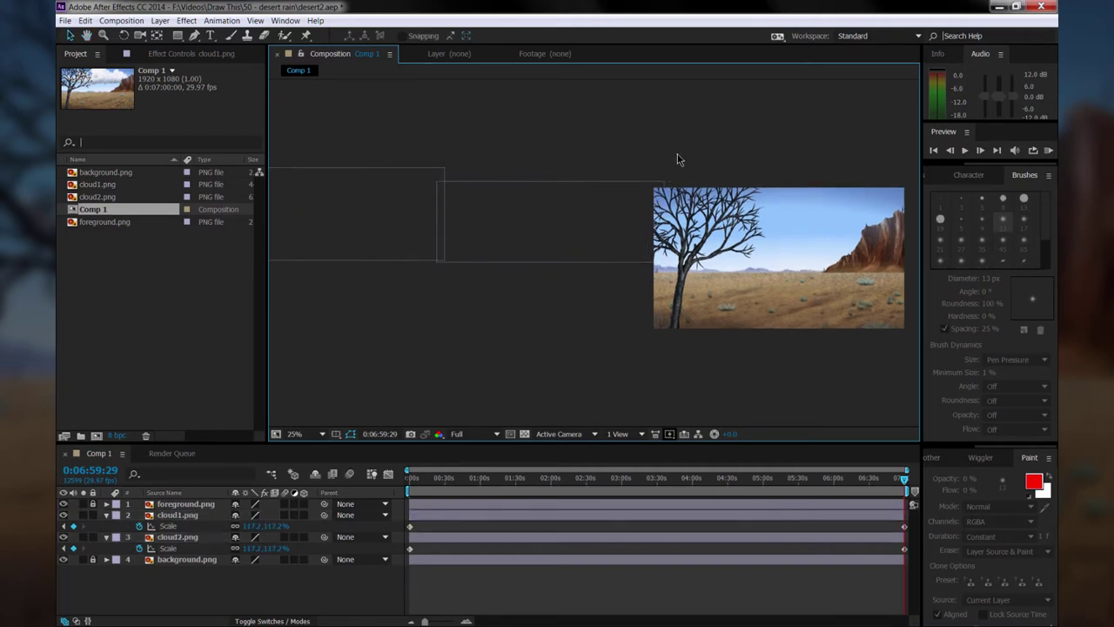
- Scrub the timeline to check the clouds drifting and growing across the sky
scroll(406, 372, "right", 10)
scroll(395, 374, "down", 2)
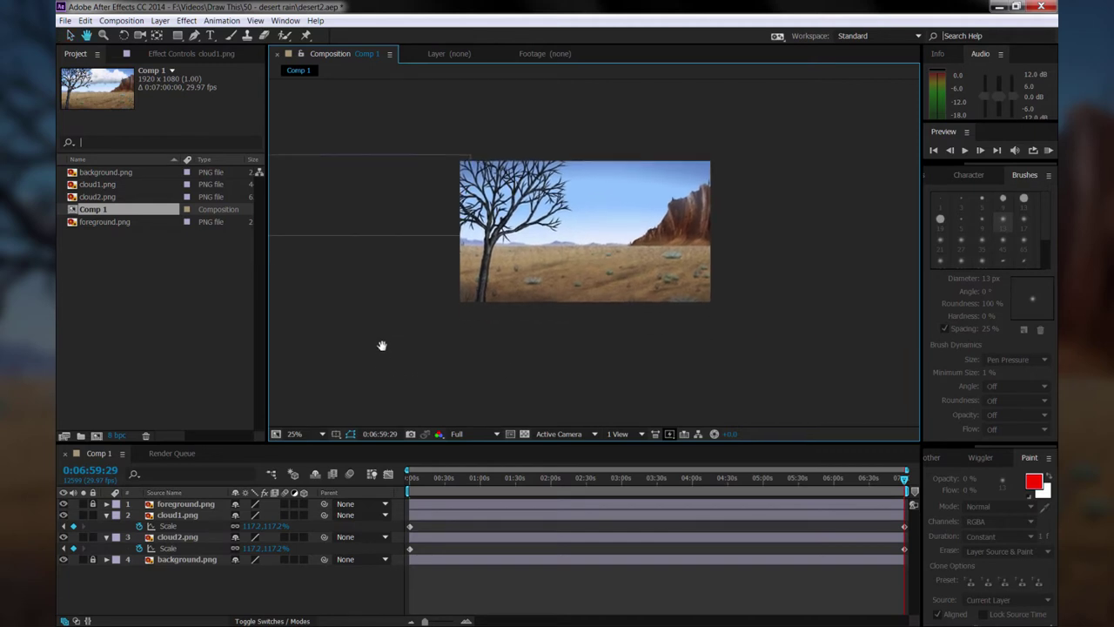
left_click_drag(875, 483, 472, 552)
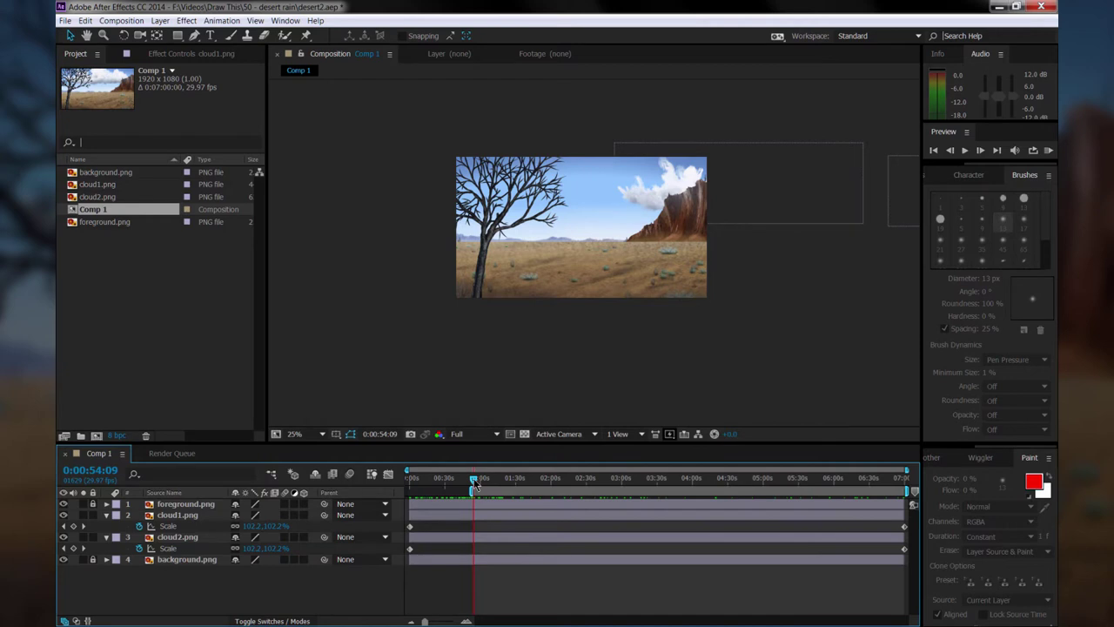
left_click_drag(474, 484, 488, 487)
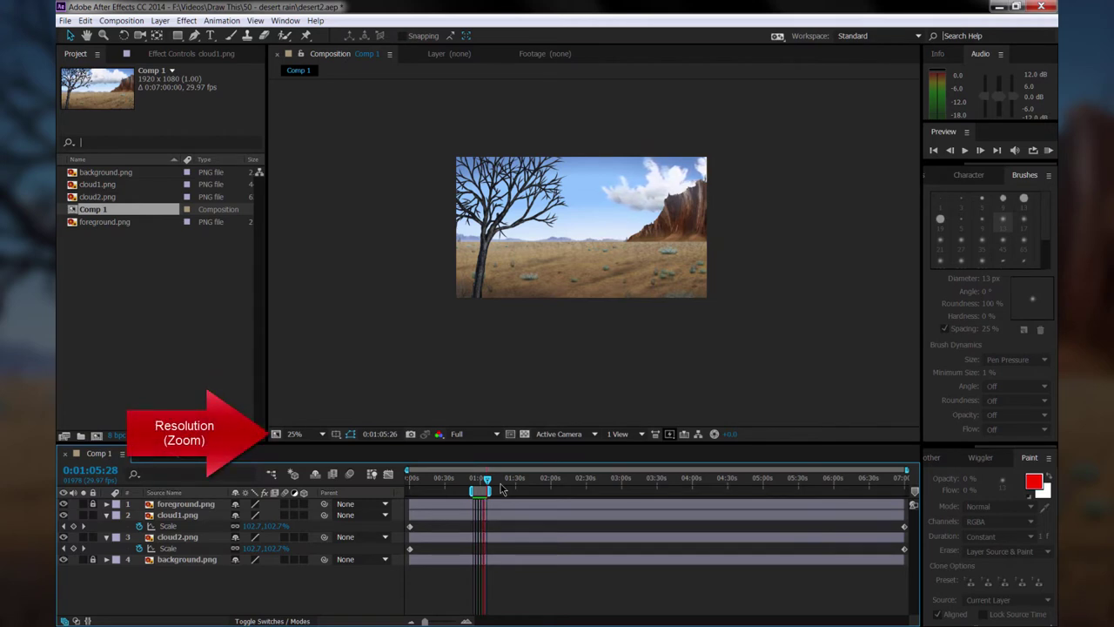
- Search Effects & Presets for 'turb' and drop Turbulent Displace onto the cloud1.png layer
left_click(926, 176)
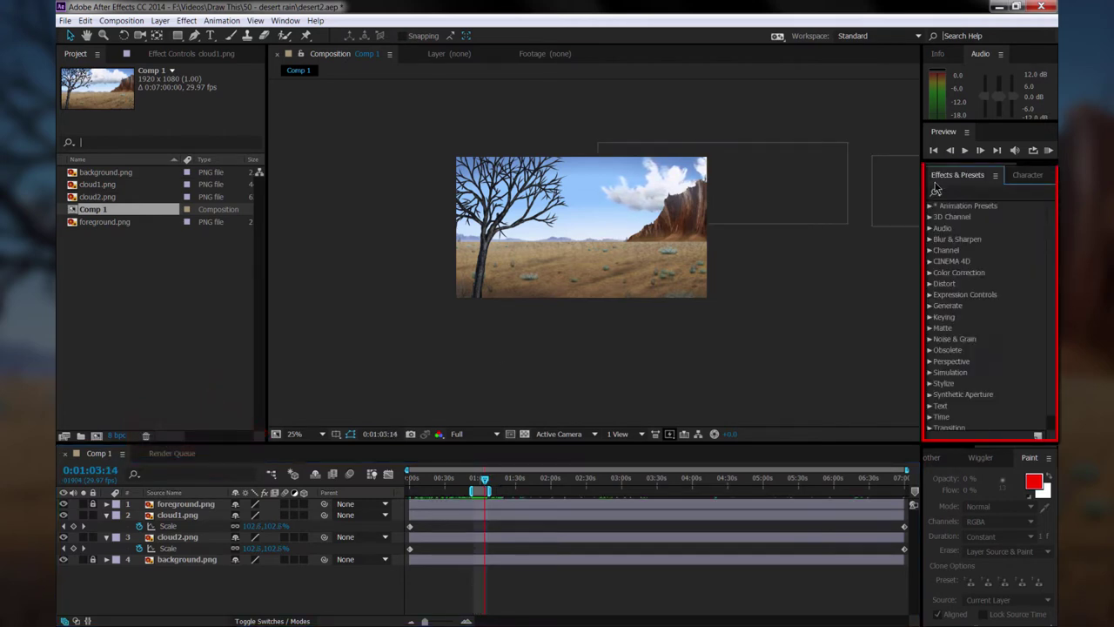
left_click(287, 21)
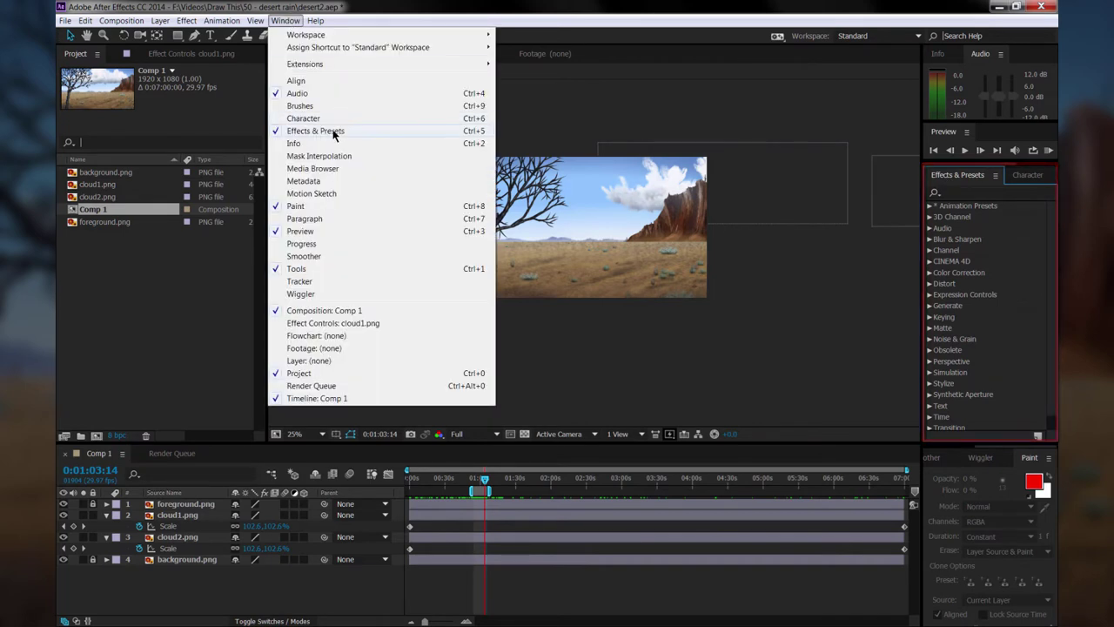
left_click(957, 177)
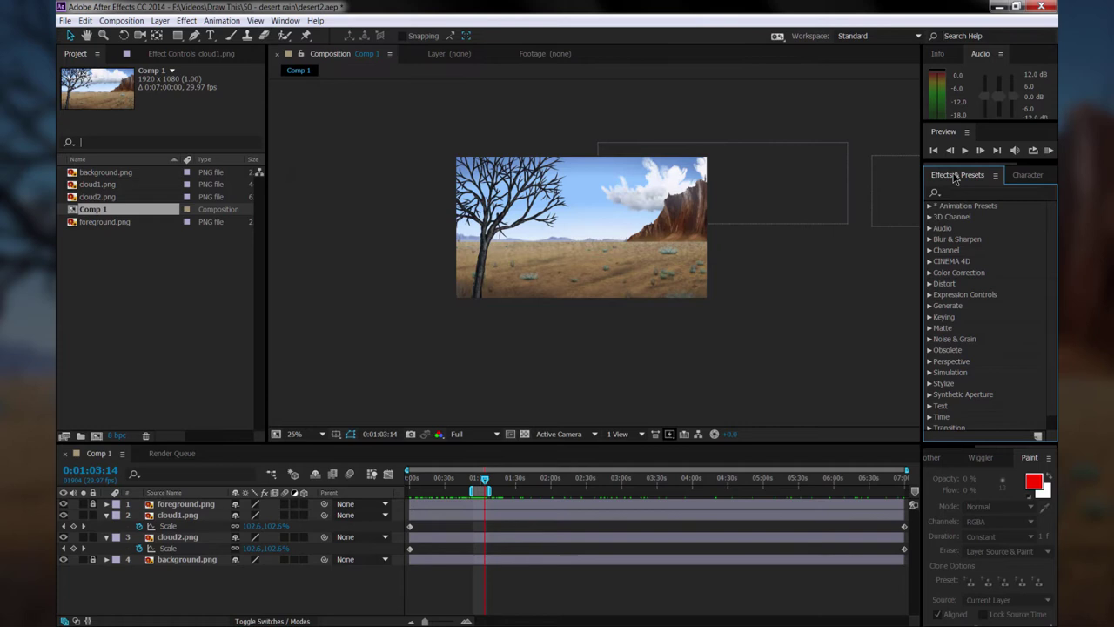
left_click(955, 193)
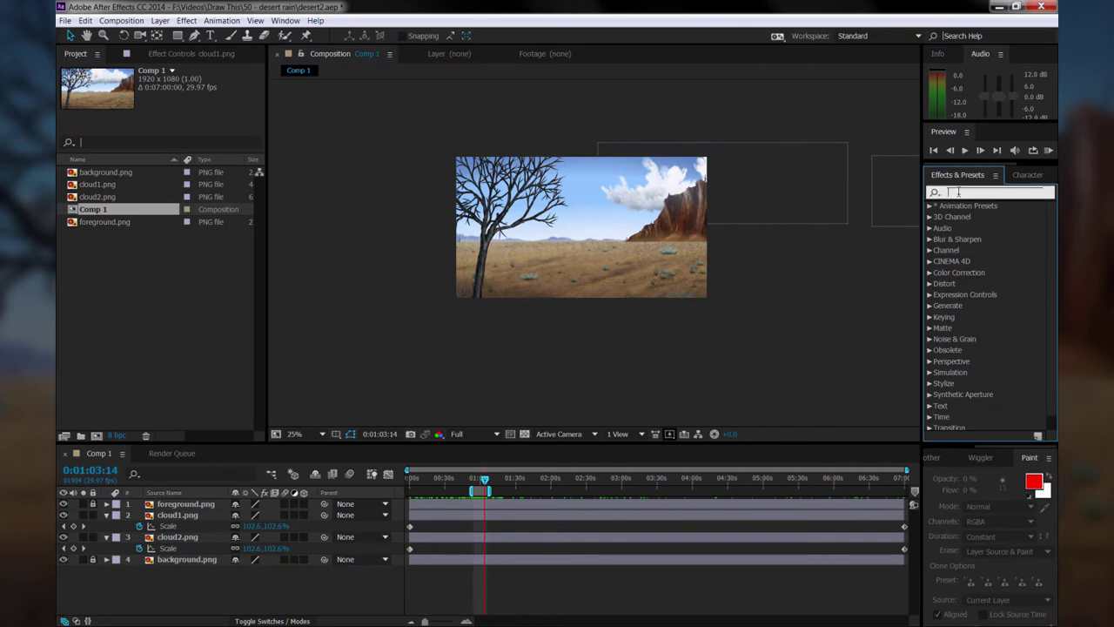
type("tur")
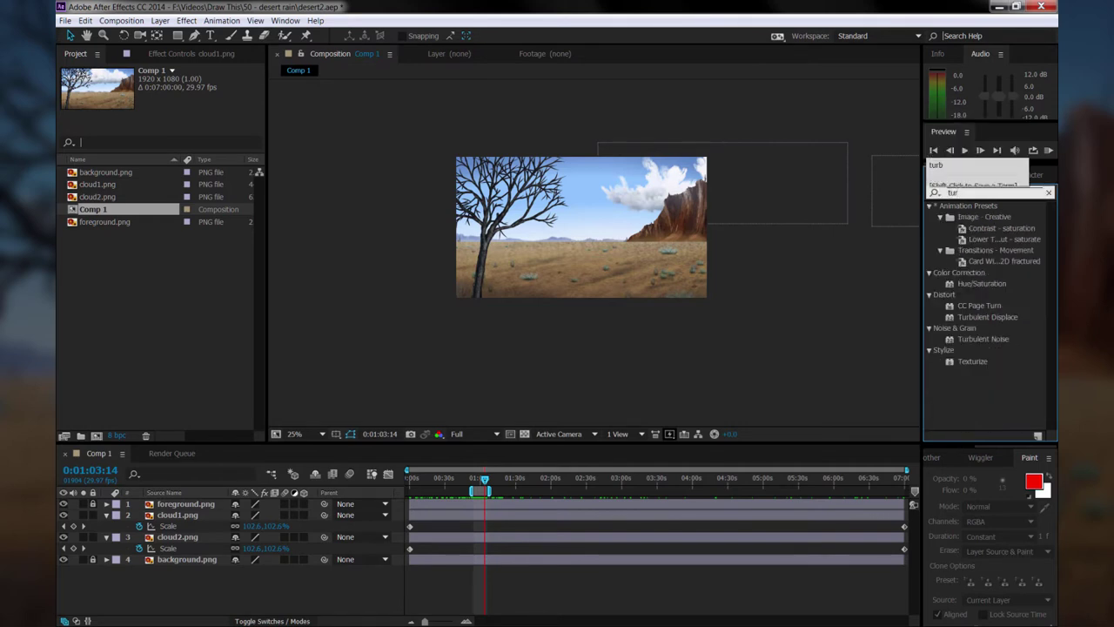
type("b")
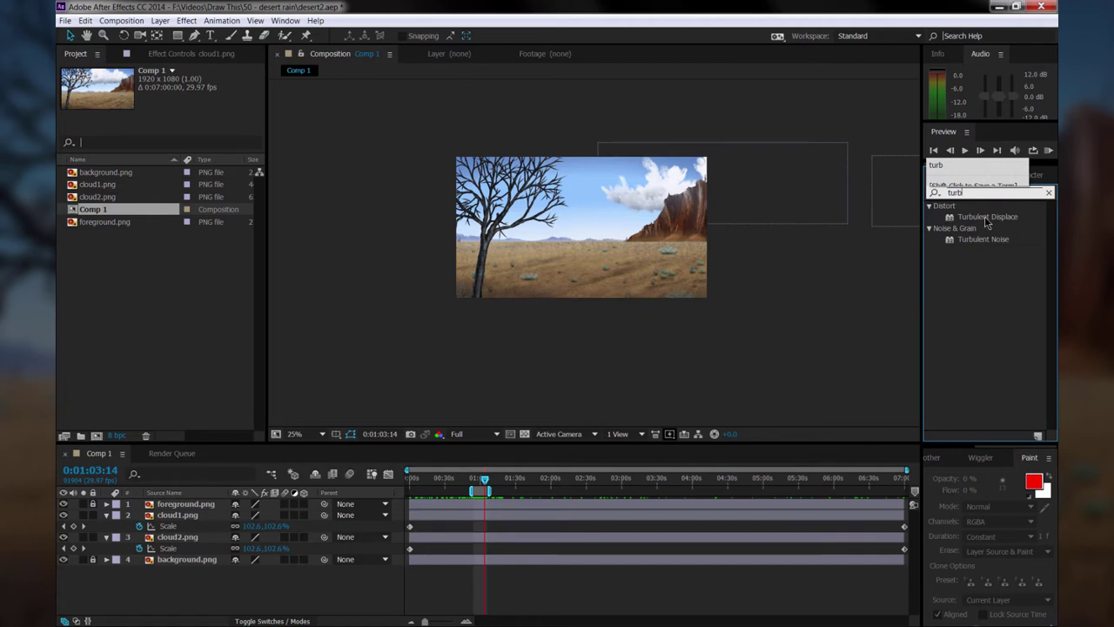
left_click(984, 222)
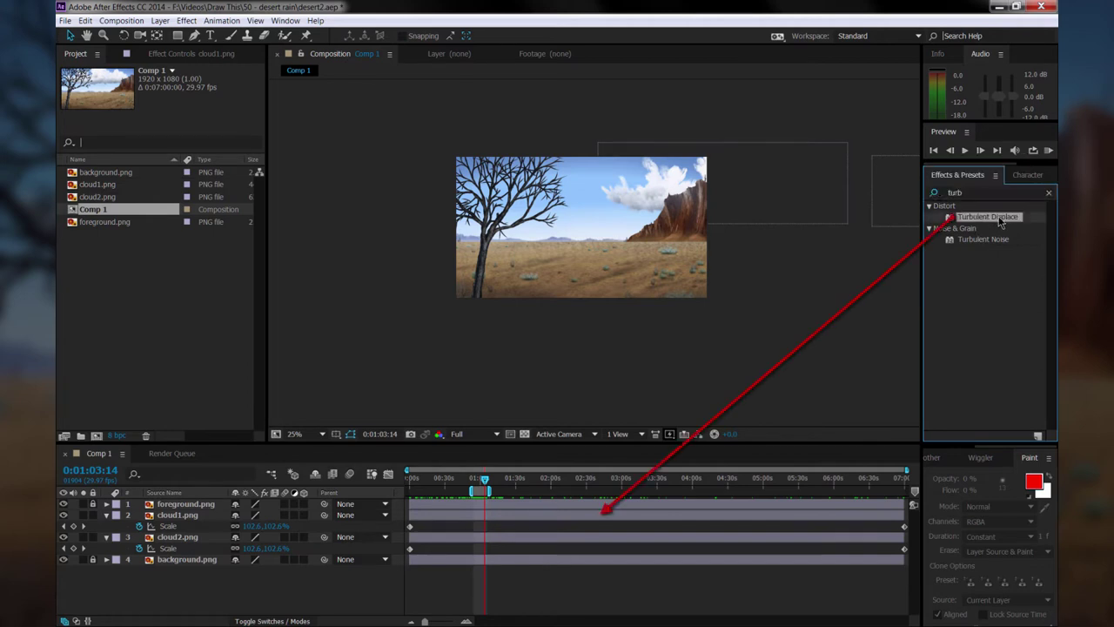
left_click_drag(925, 289, 598, 519)
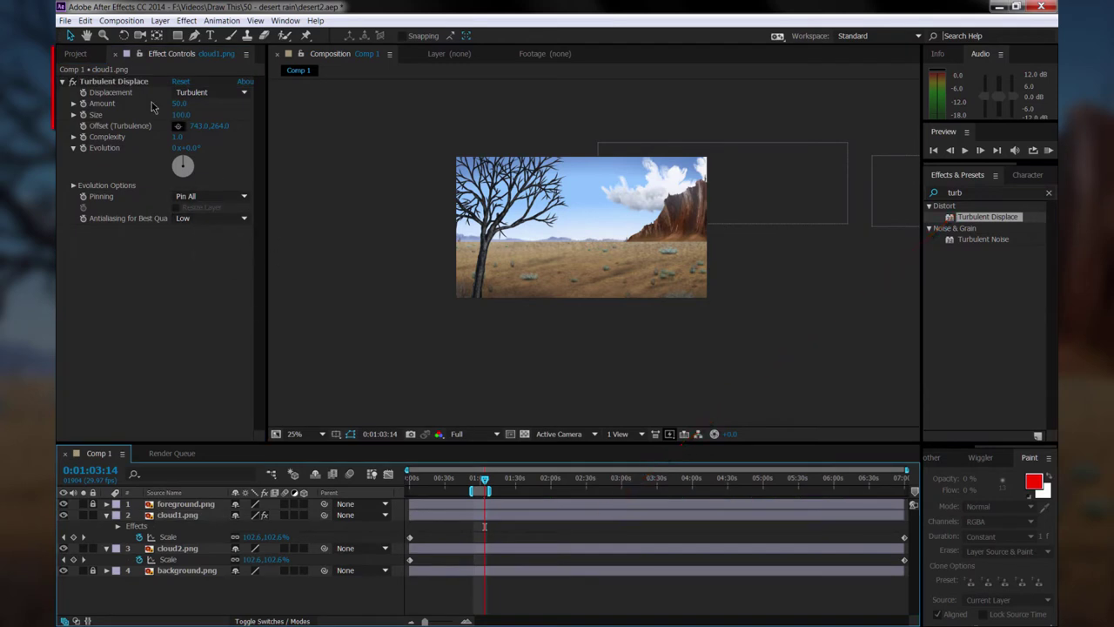
- Show cloud1.png's effect controls and enlarge the viewer to 100%, framing the sky
left_click(129, 85)
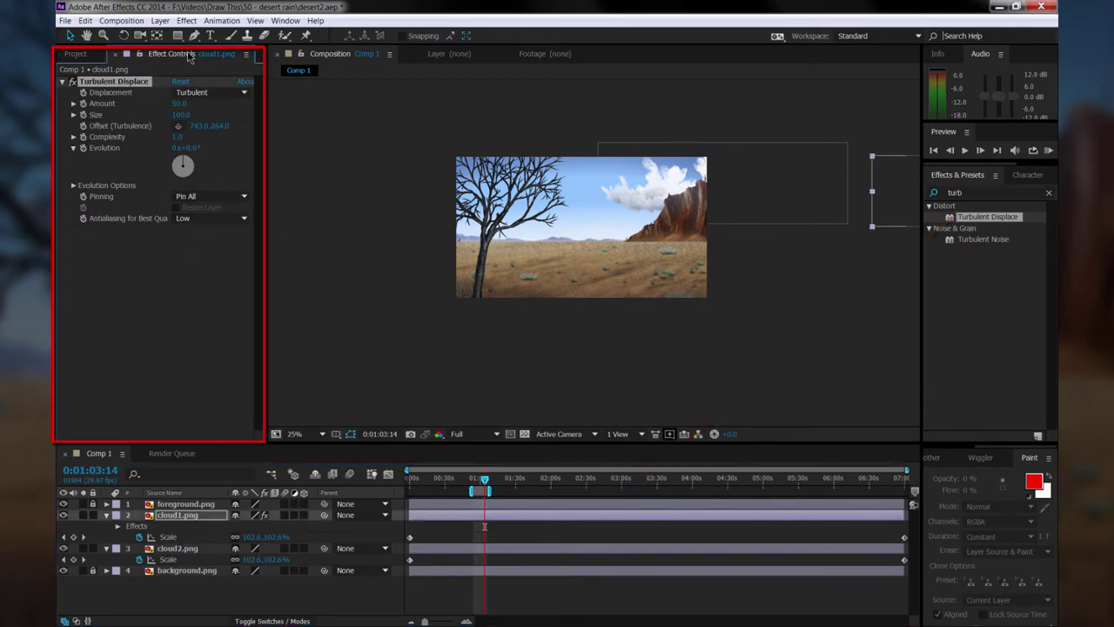
left_click(282, 21)
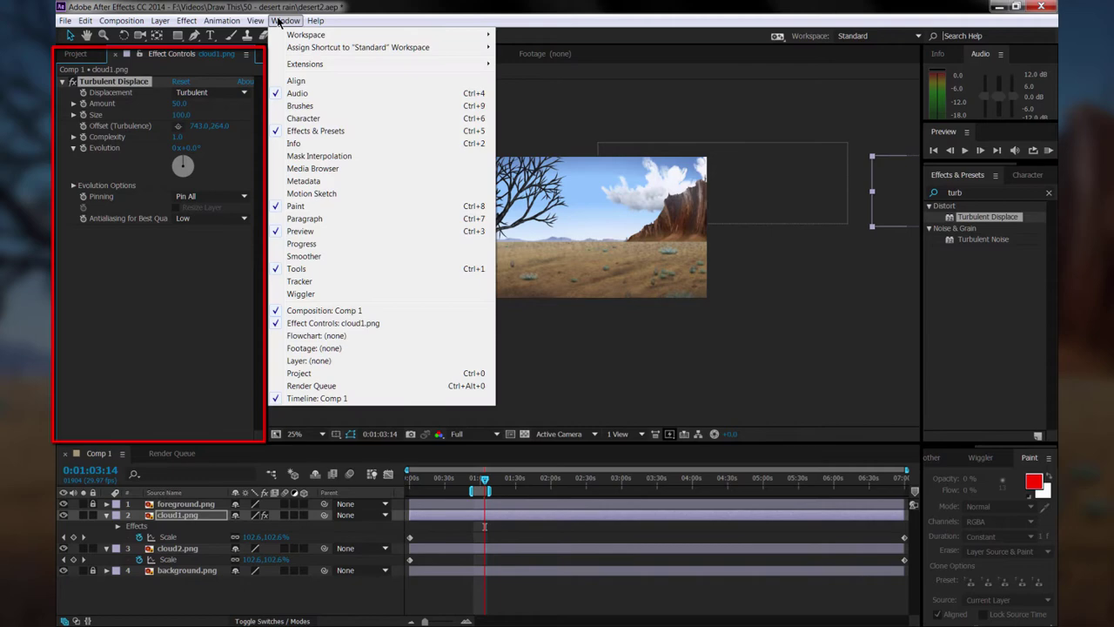
left_click(297, 326)
left_click(322, 435)
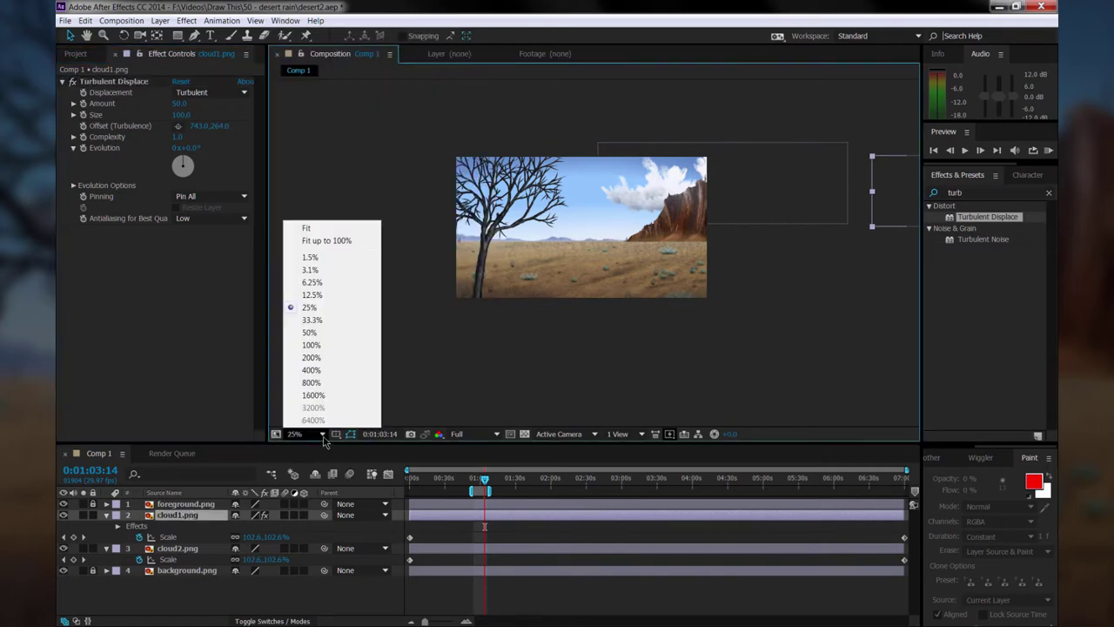
left_click(337, 242)
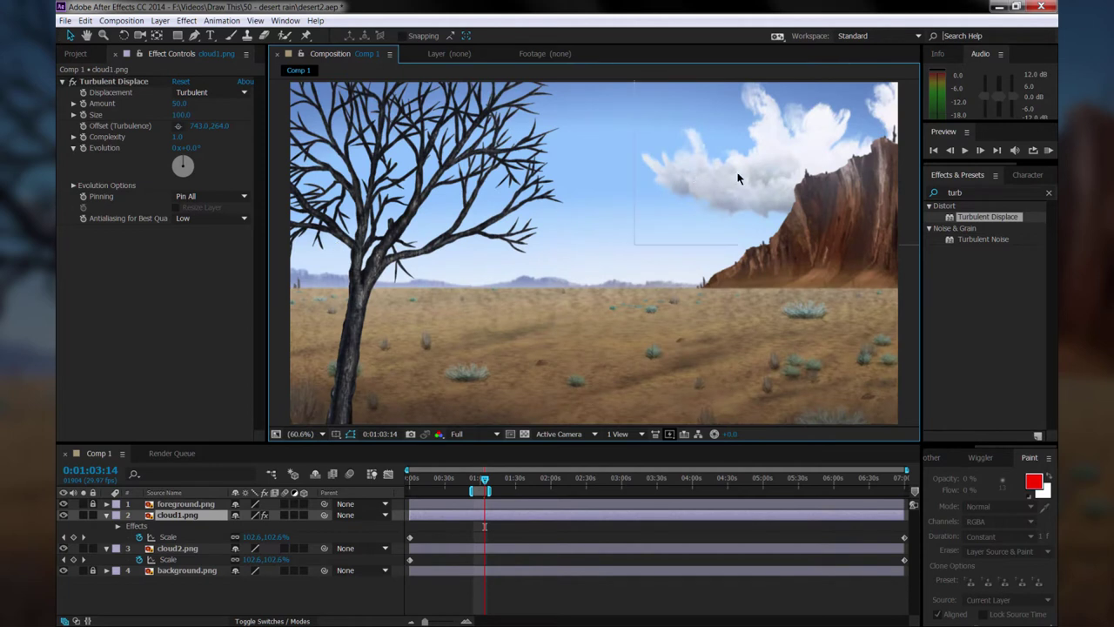
left_click_drag(737, 178, 639, 206)
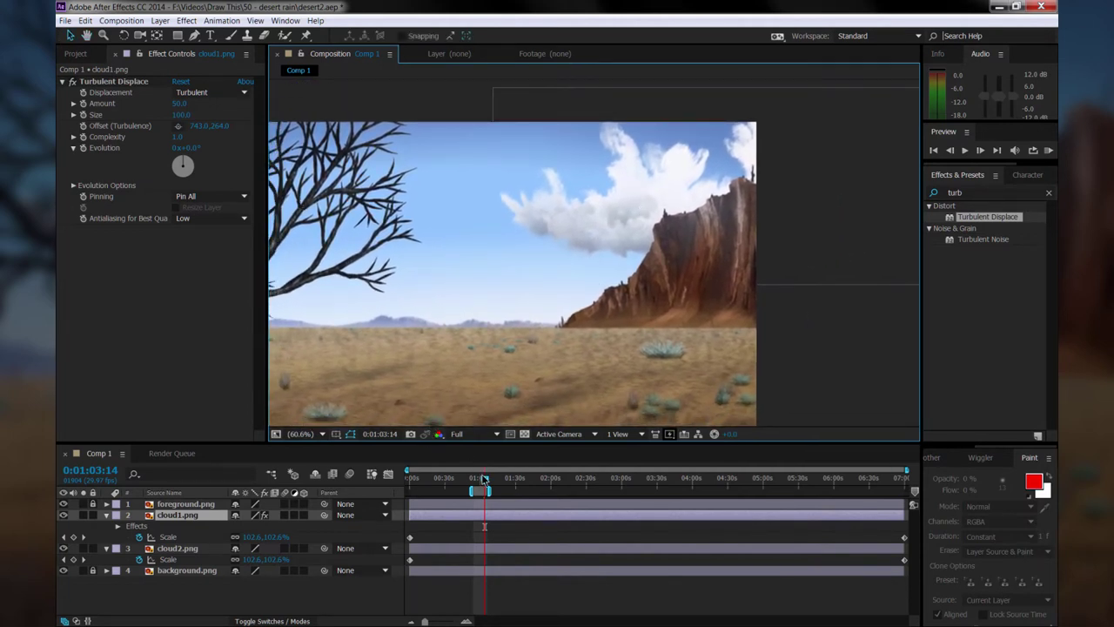
- Keyframe Turbulent Displace Evolution from 0x at 0 s to about 10x at the comp end
left_click_drag(484, 479, 395, 491)
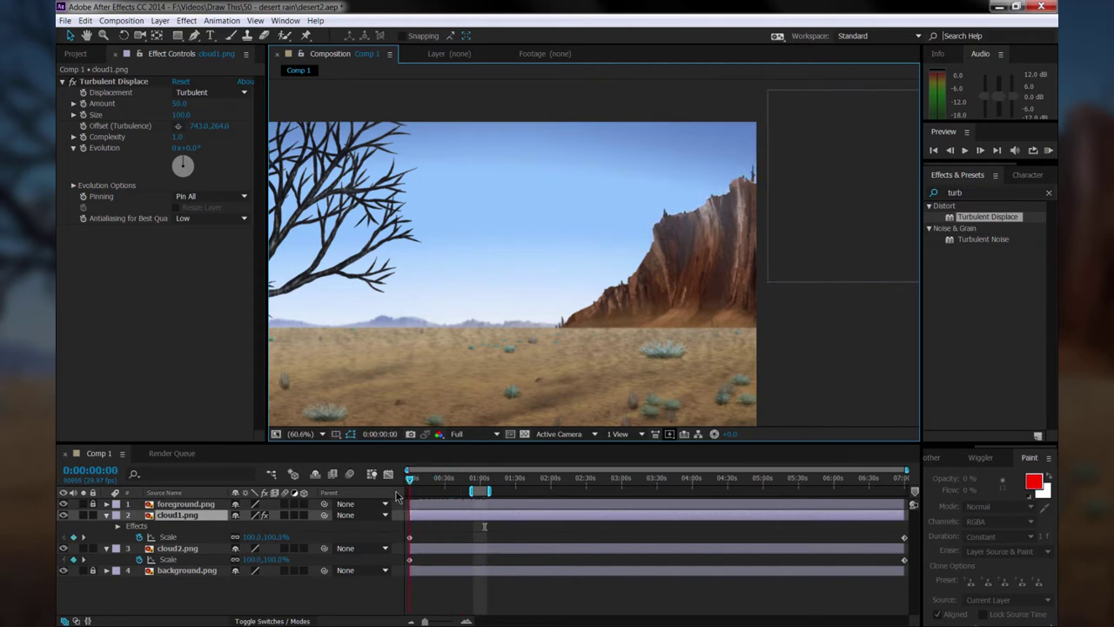
left_click(106, 547)
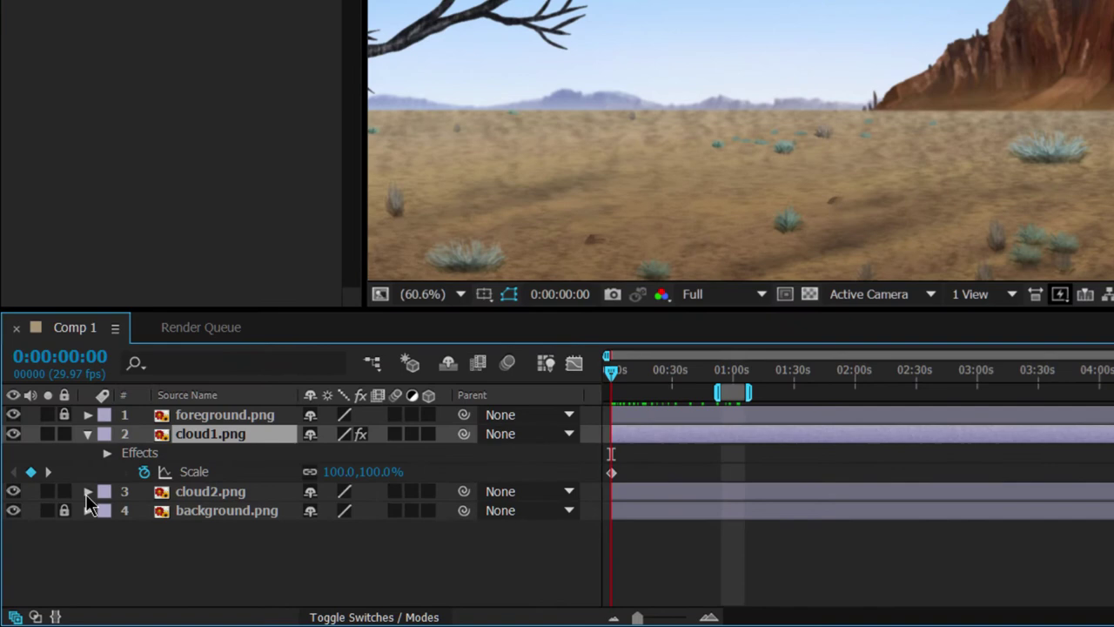
left_click(106, 453)
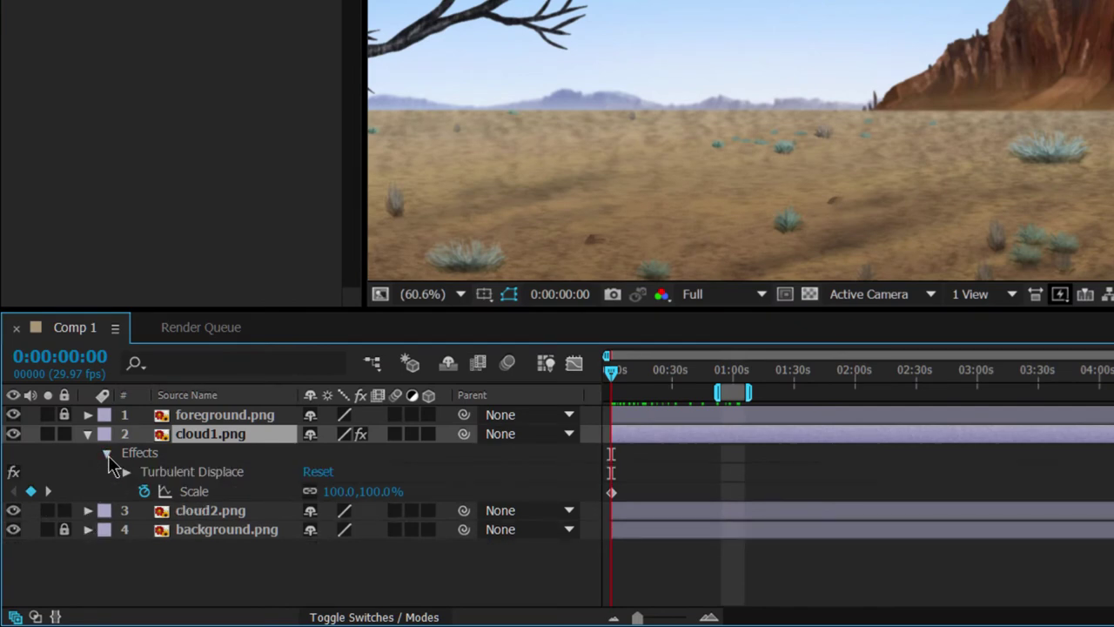
left_click(125, 470)
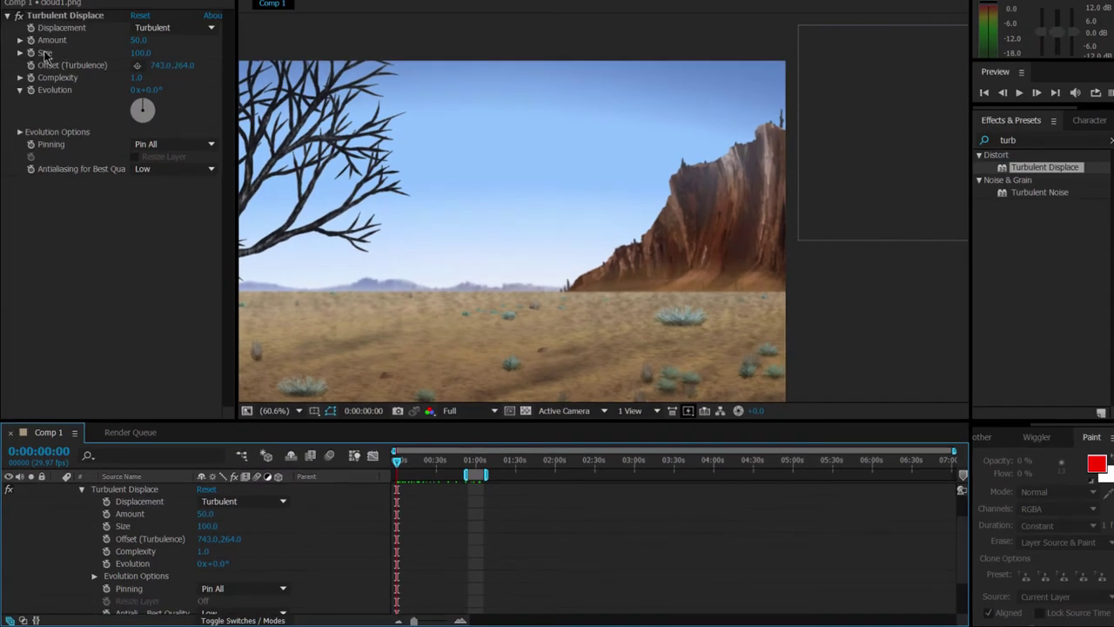
left_click(31, 90)
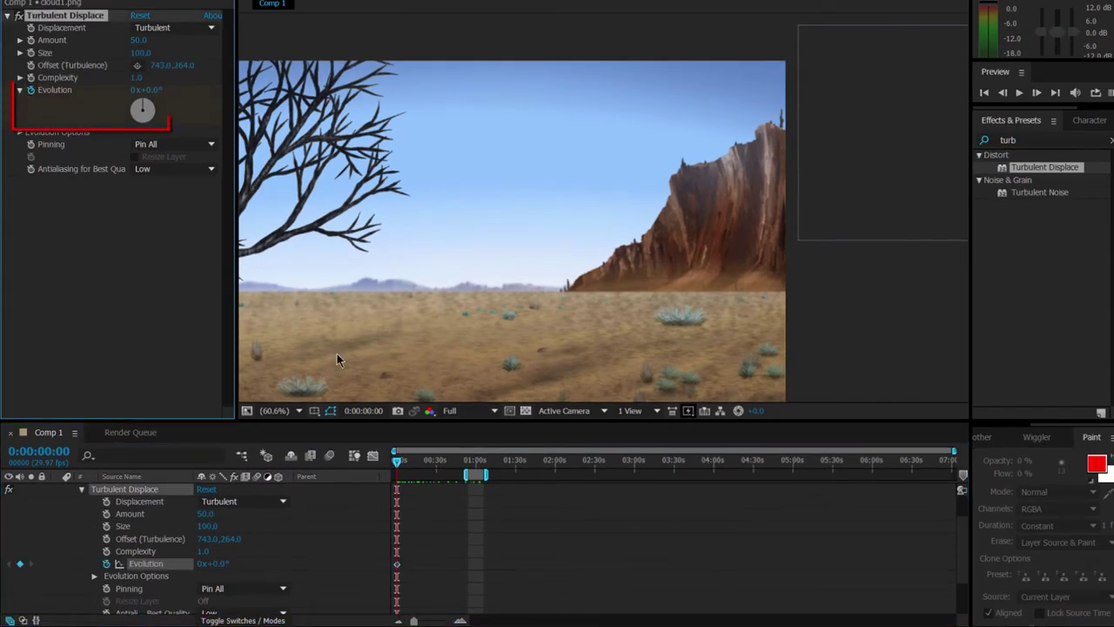
left_click_drag(396, 463, 961, 500)
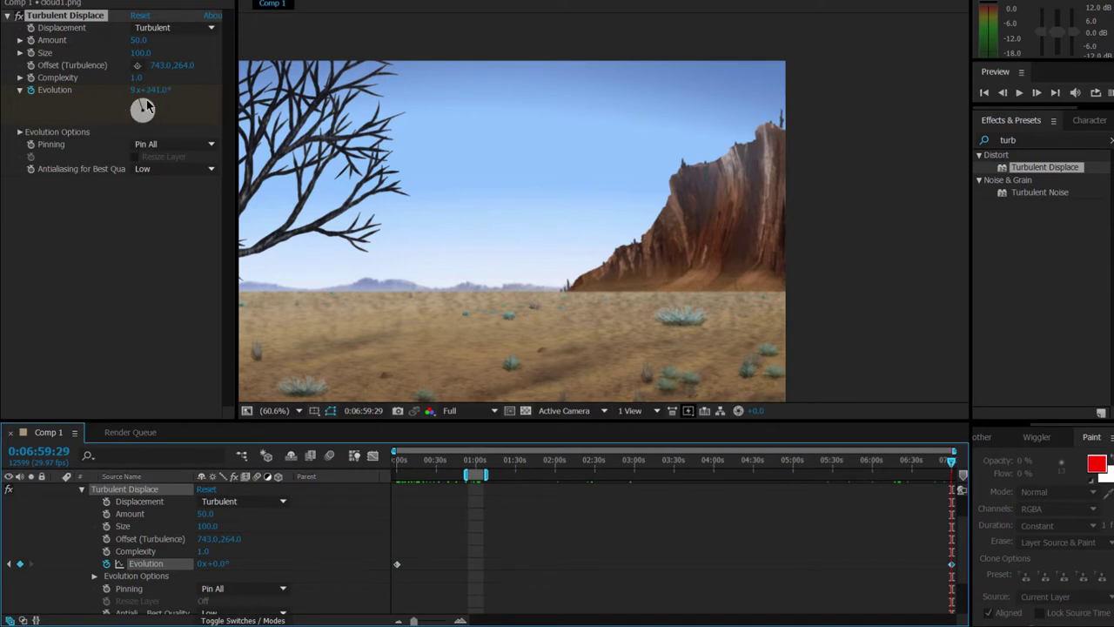
left_click_drag(146, 106, 143, 108)
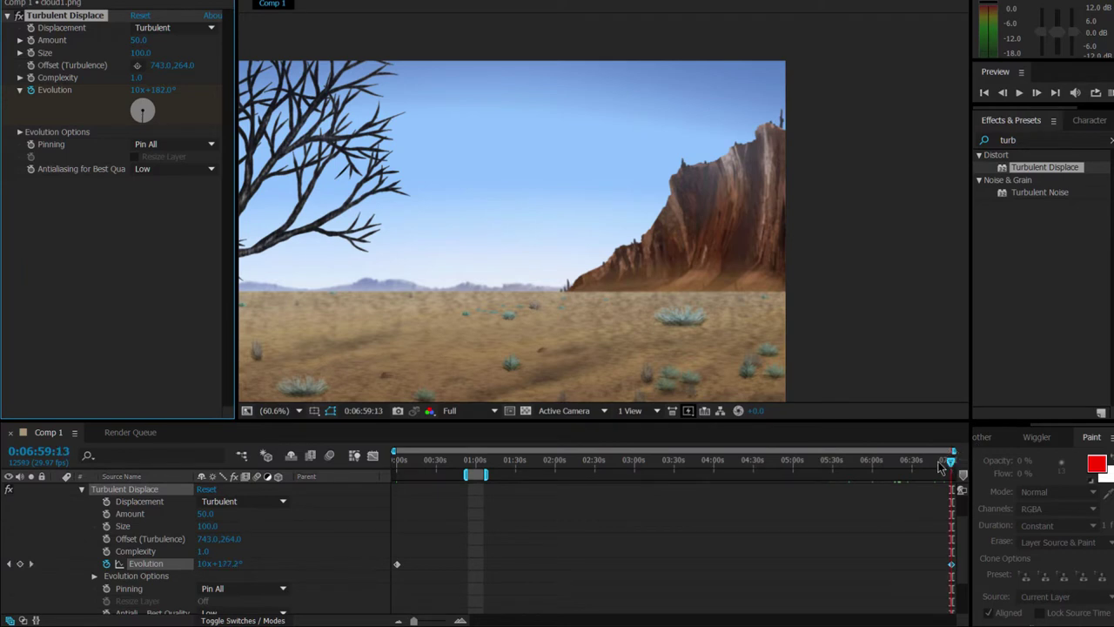
left_click_drag(940, 468, 703, 461)
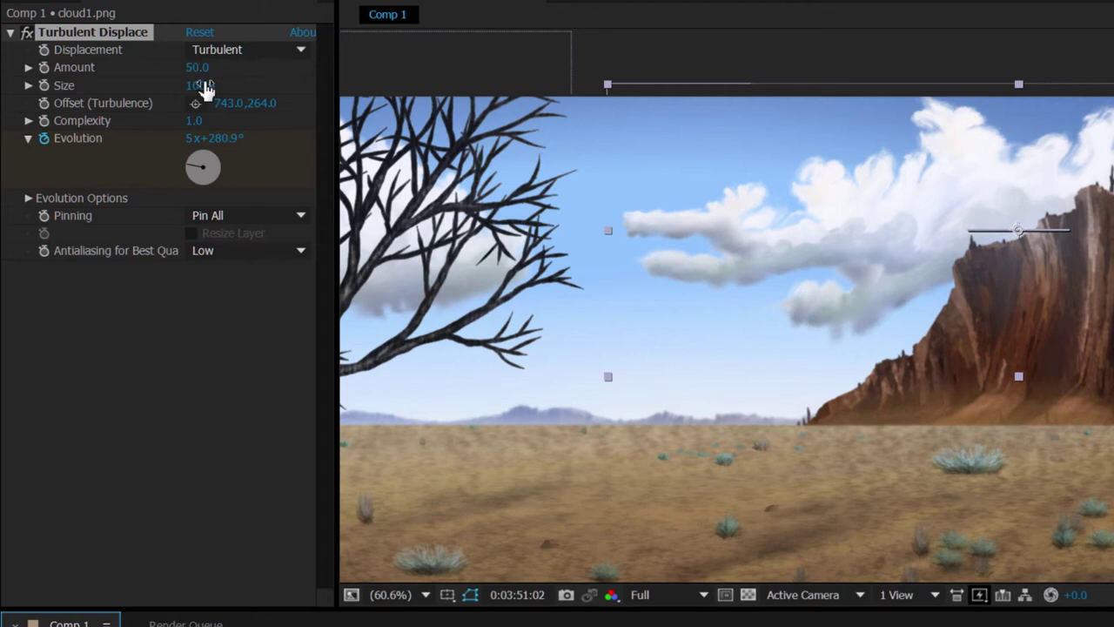
- Set cloud1's Turbulent Displace Amount to 40 and Size to 20 while previewing, then stop playback
left_click_drag(199, 84, 112, 89)
left_click_drag(176, 70, 179, 70)
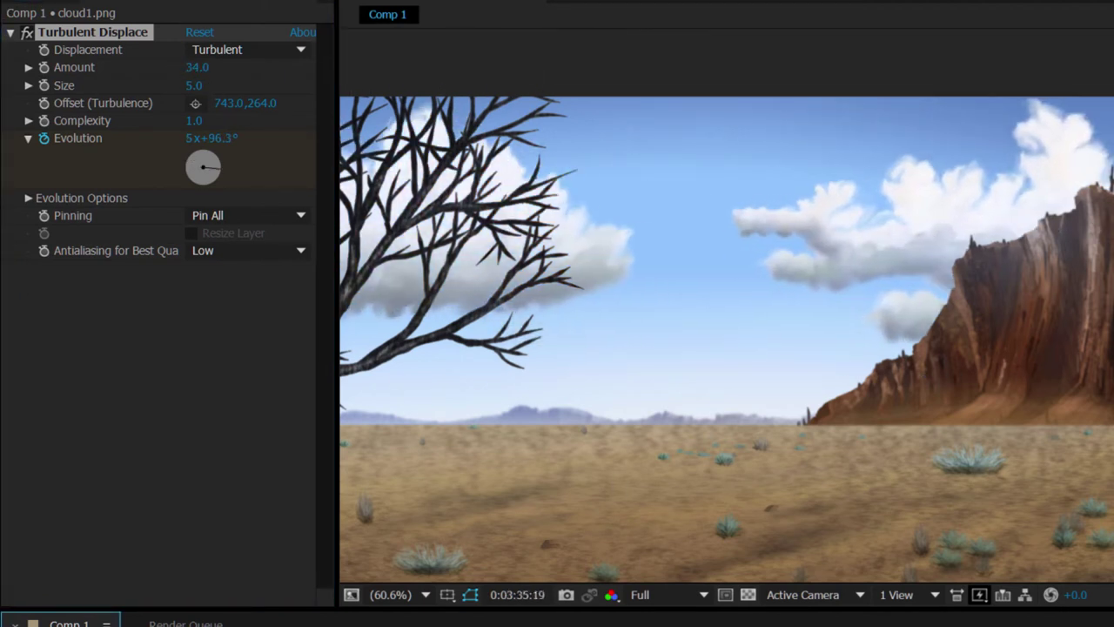
left_click_drag(191, 87, 198, 87)
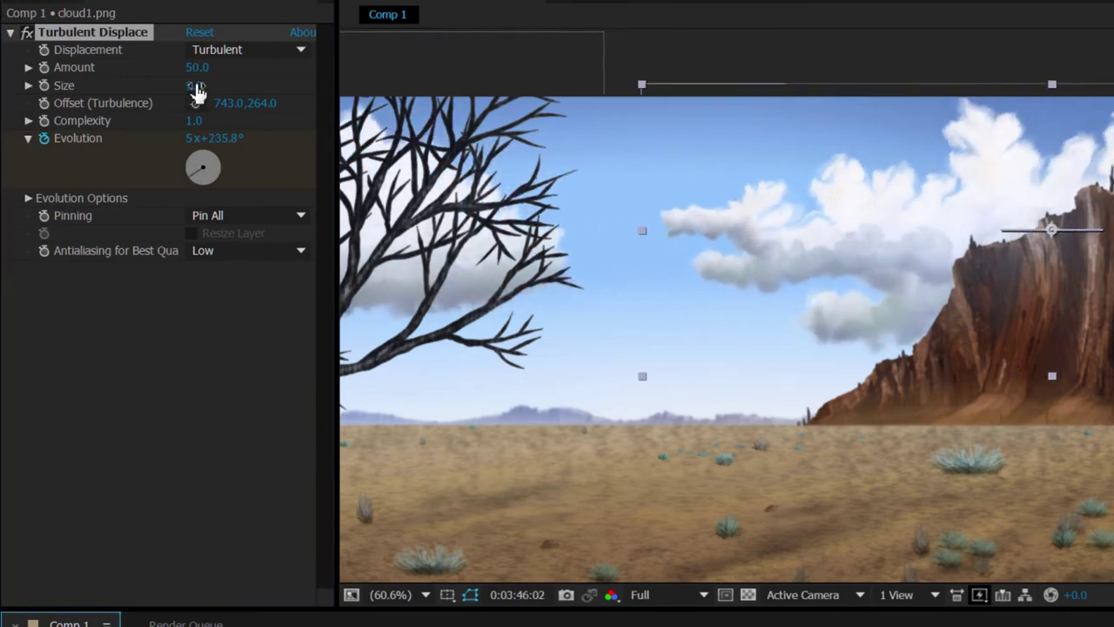
left_click(196, 83)
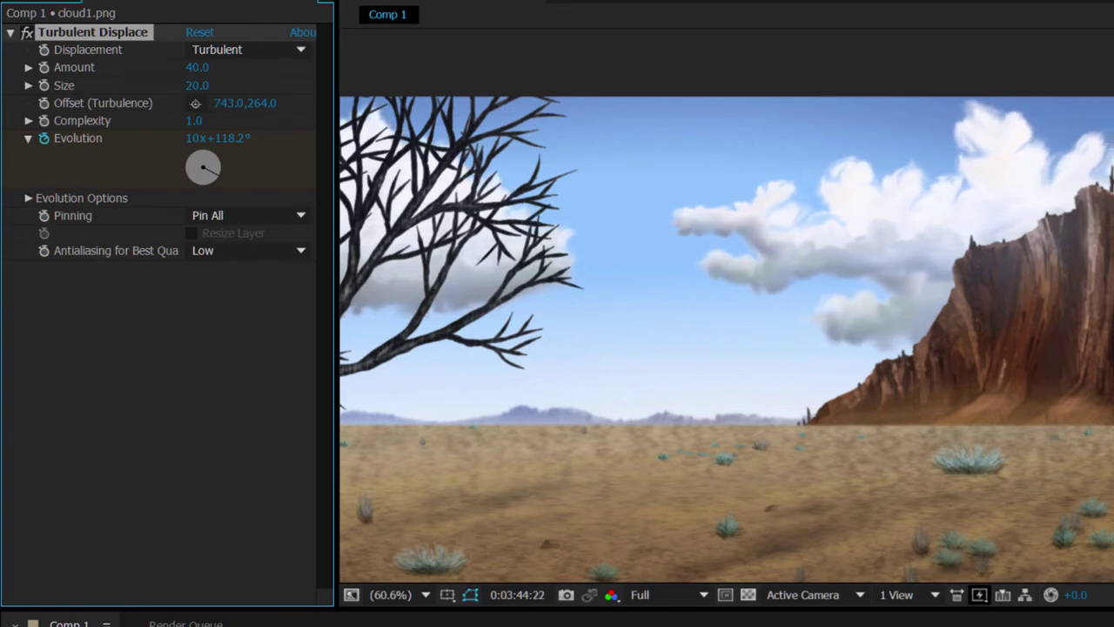
key("space")
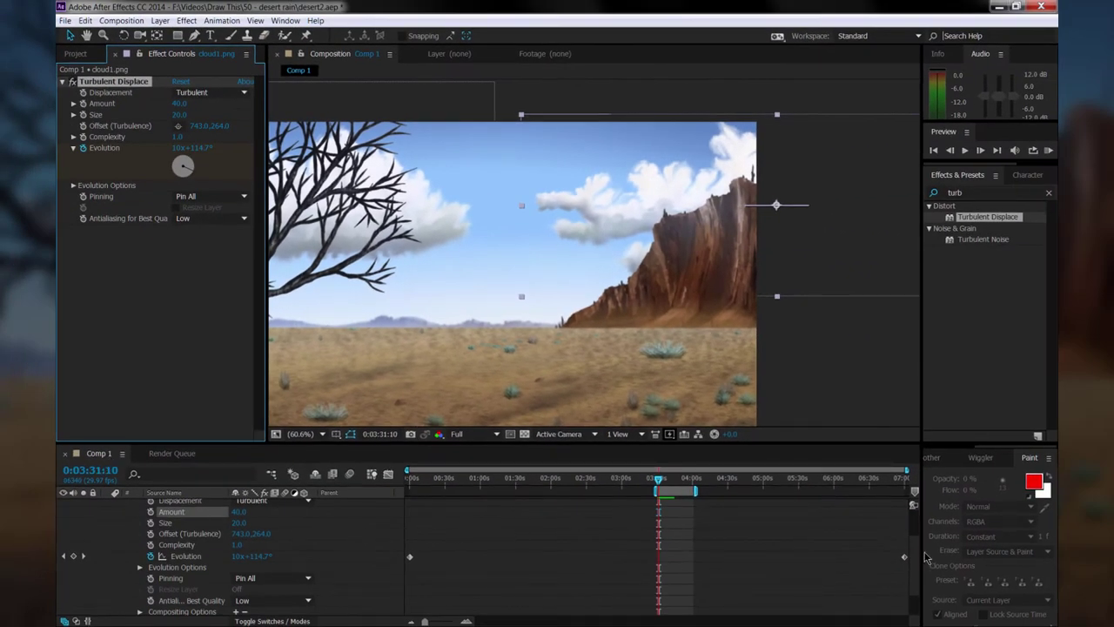
- Collapse cloud1 and give cloud2.png the same Turbulent Displace (Amount 40, Size 20)
scroll(914, 522, "up", 3)
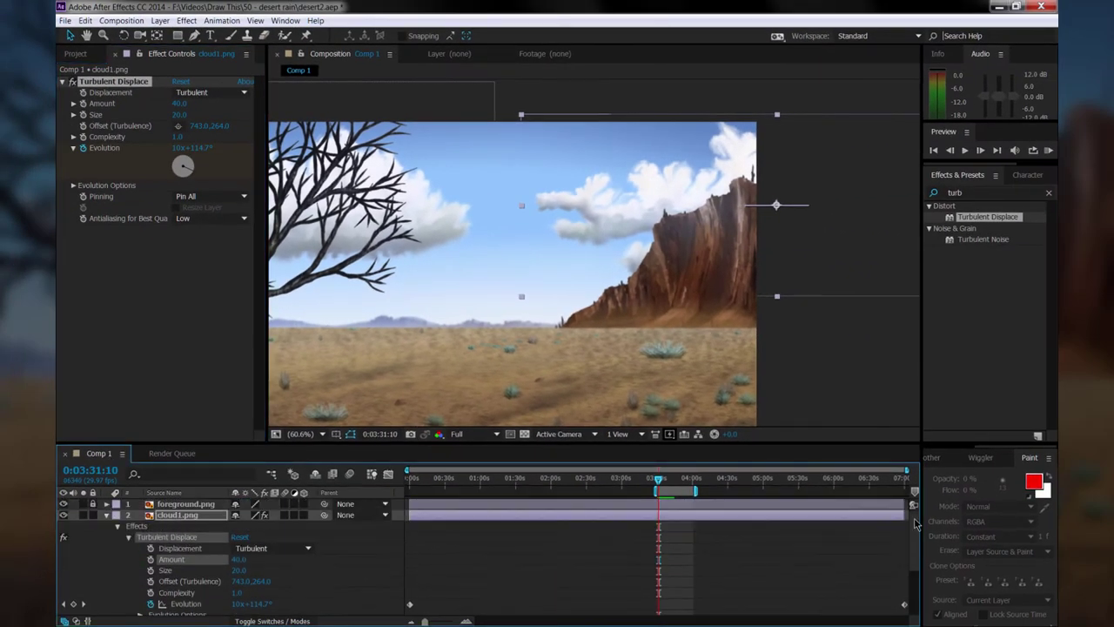
left_click(116, 528)
left_click(106, 515)
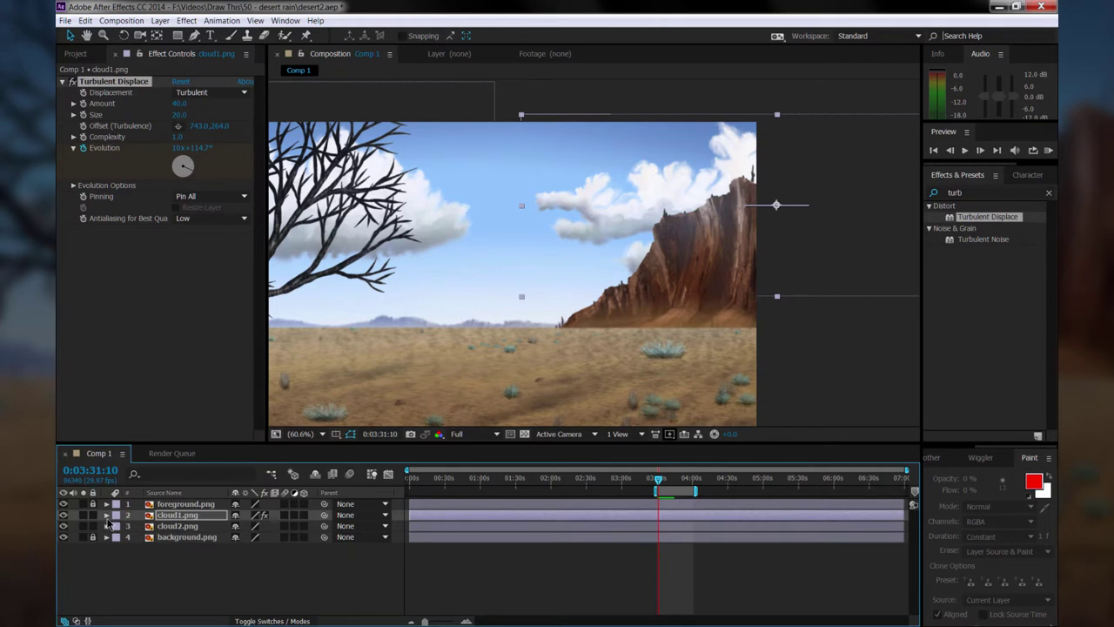
left_click(106, 527)
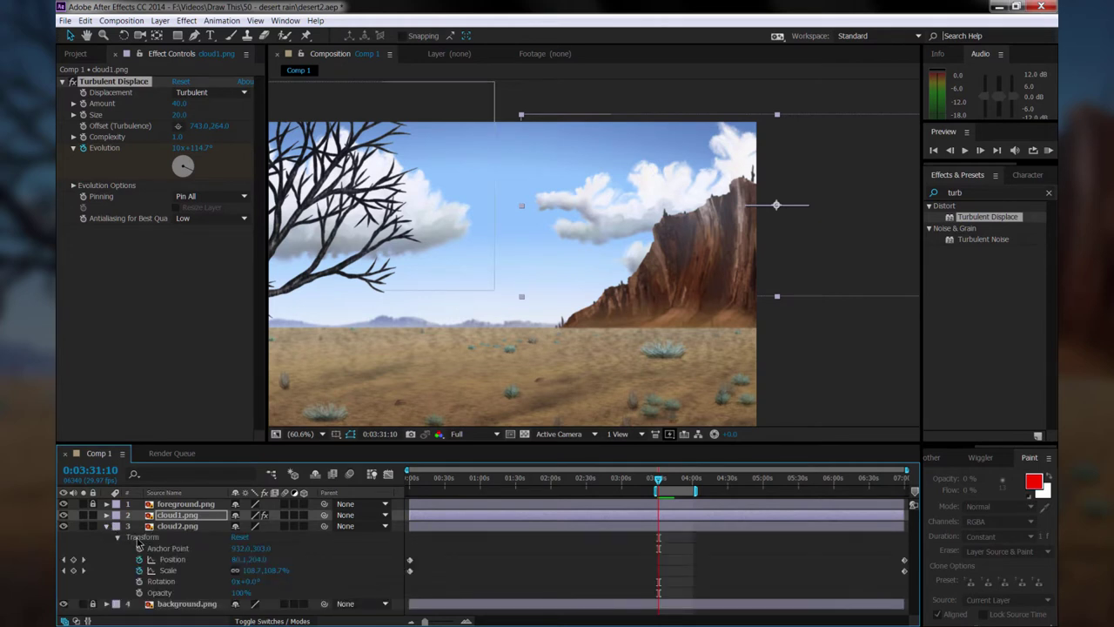
left_click(166, 527)
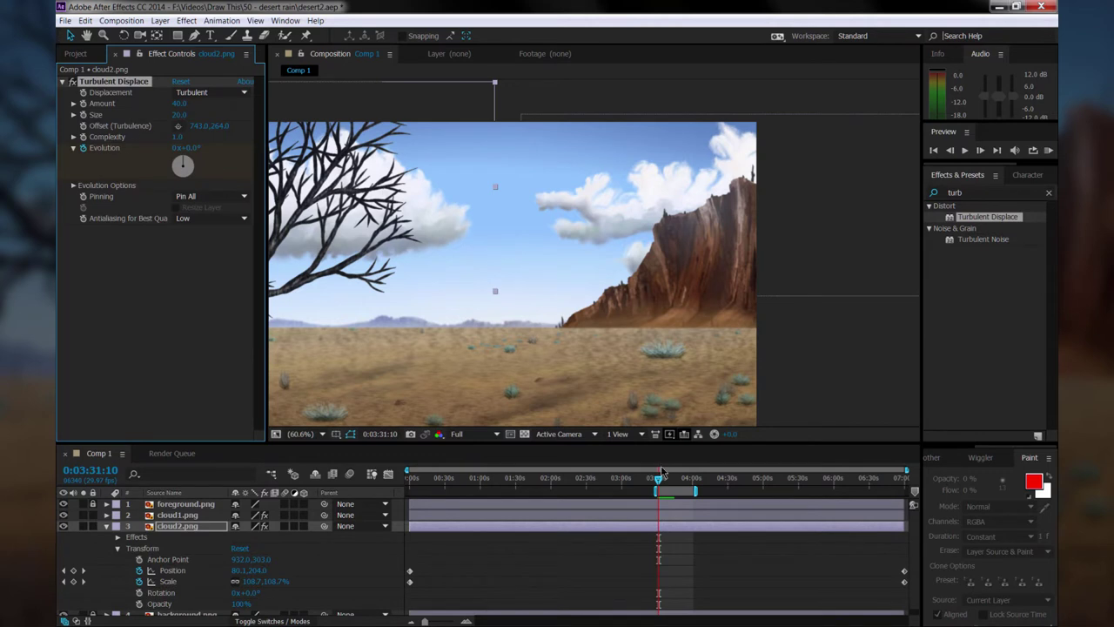
- Preview the drifting clouds from about 1:55 in the timeline
left_click_drag(669, 486, 545, 488)
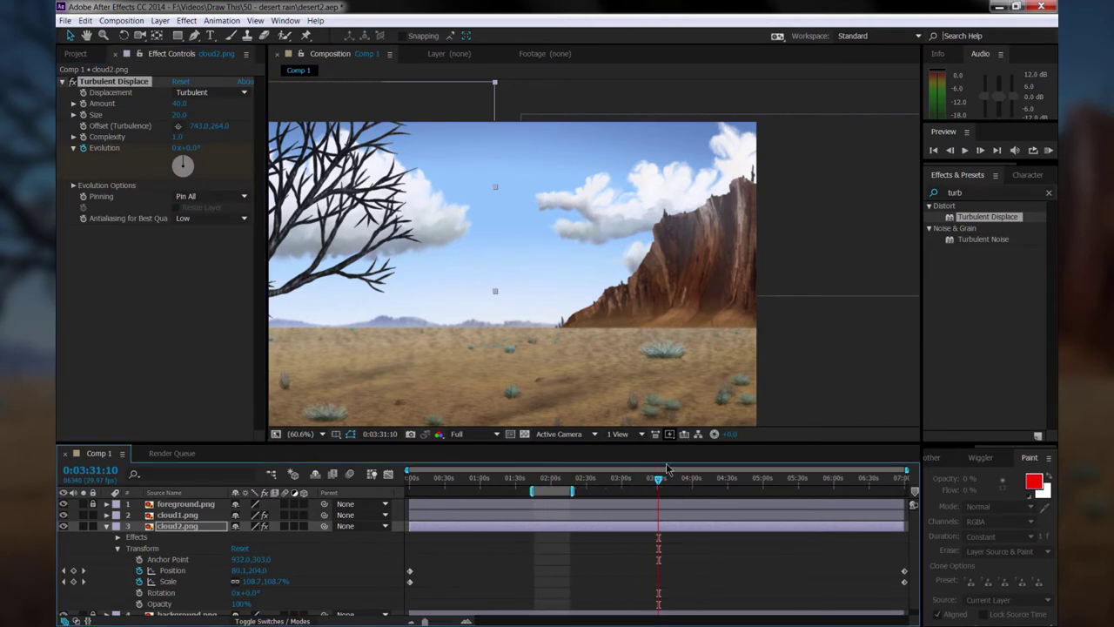
left_click_drag(659, 485, 545, 487)
key("space")
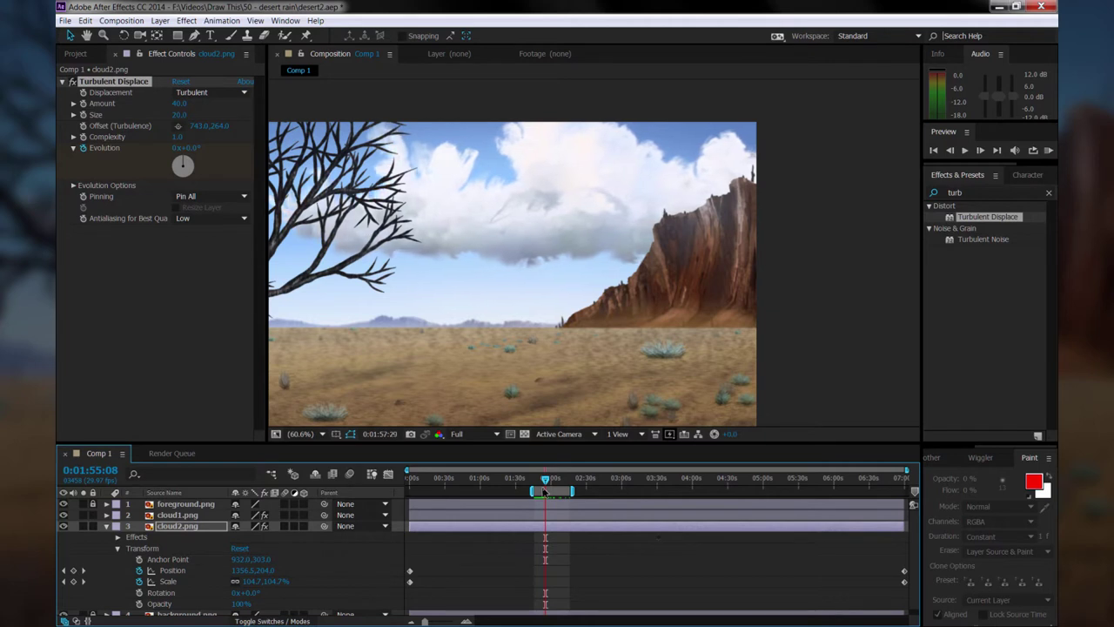
- Search for 'rain' and apply CC Rainfall to the foreground.png layer
left_click(106, 525)
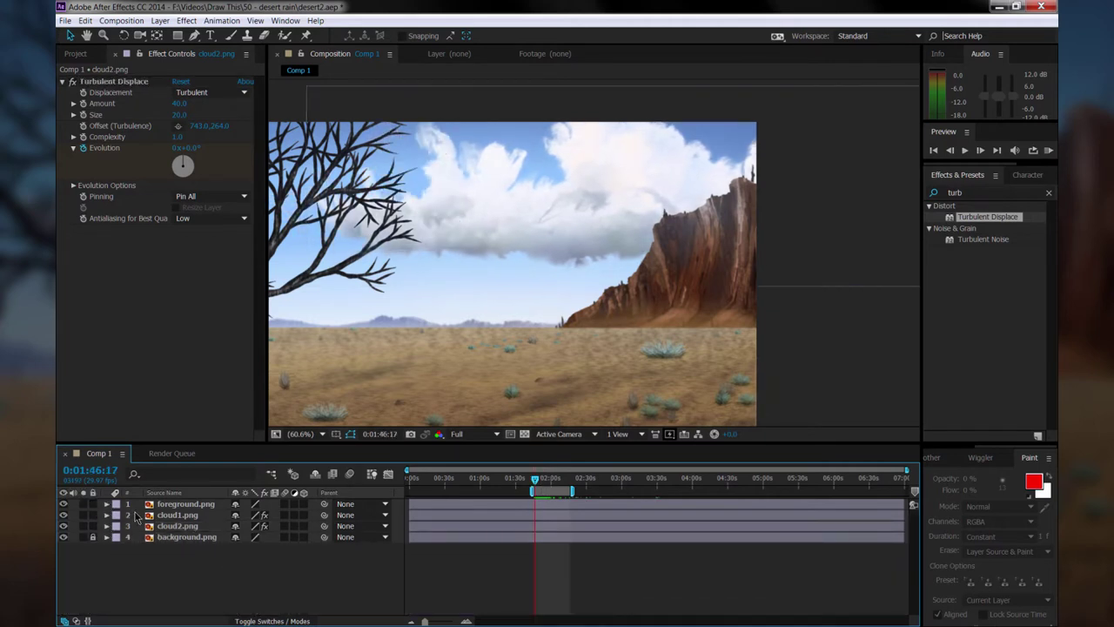
left_click(164, 505)
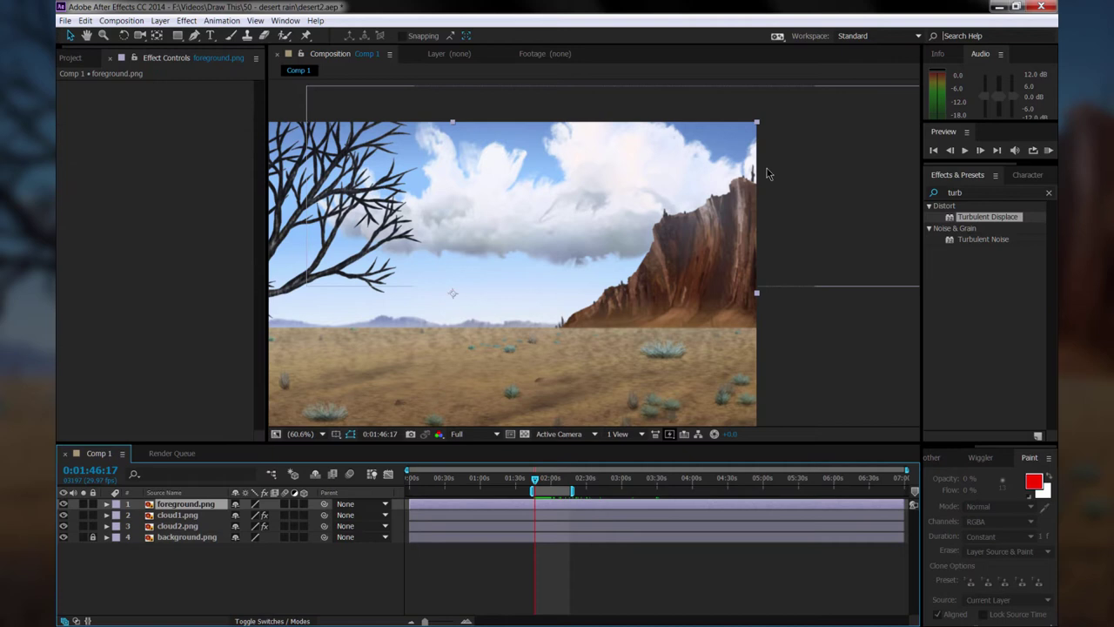
left_click(966, 213)
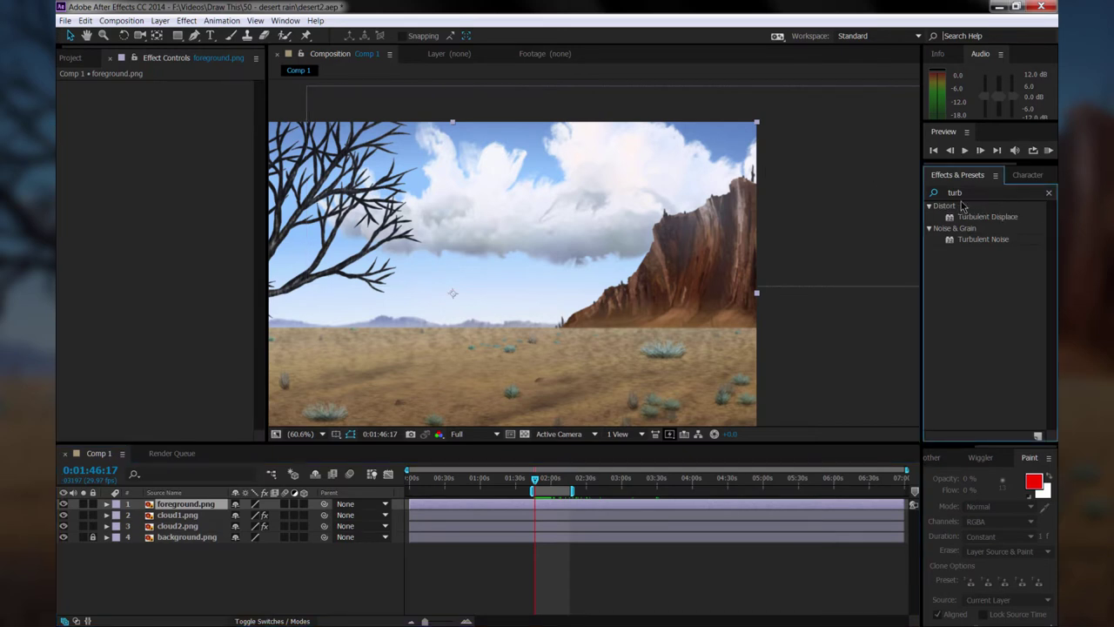
left_click(967, 193)
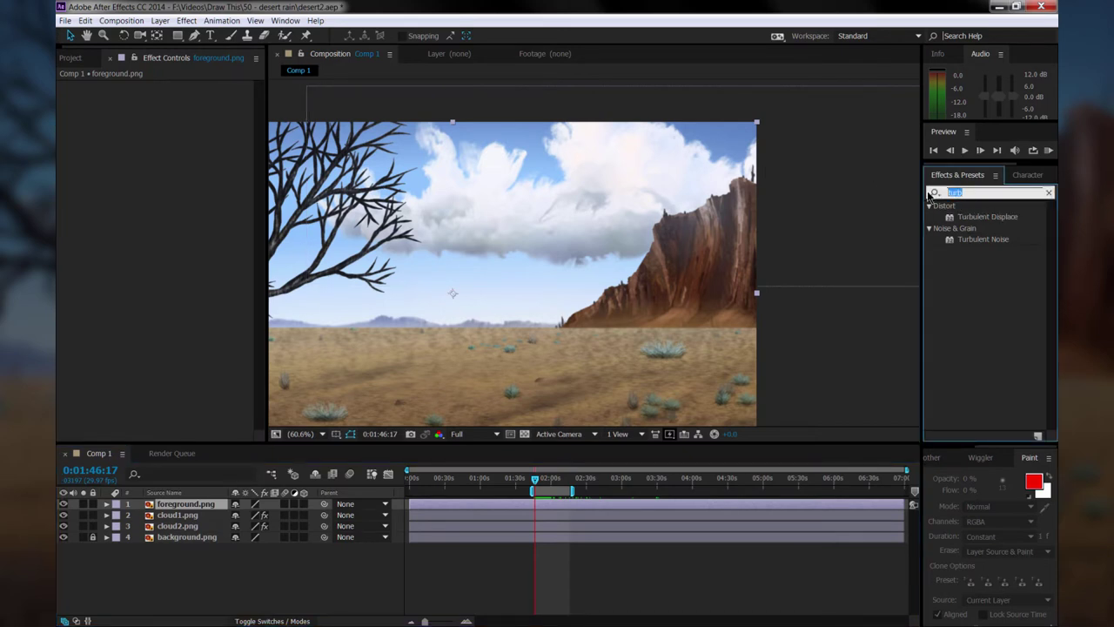
type("rain")
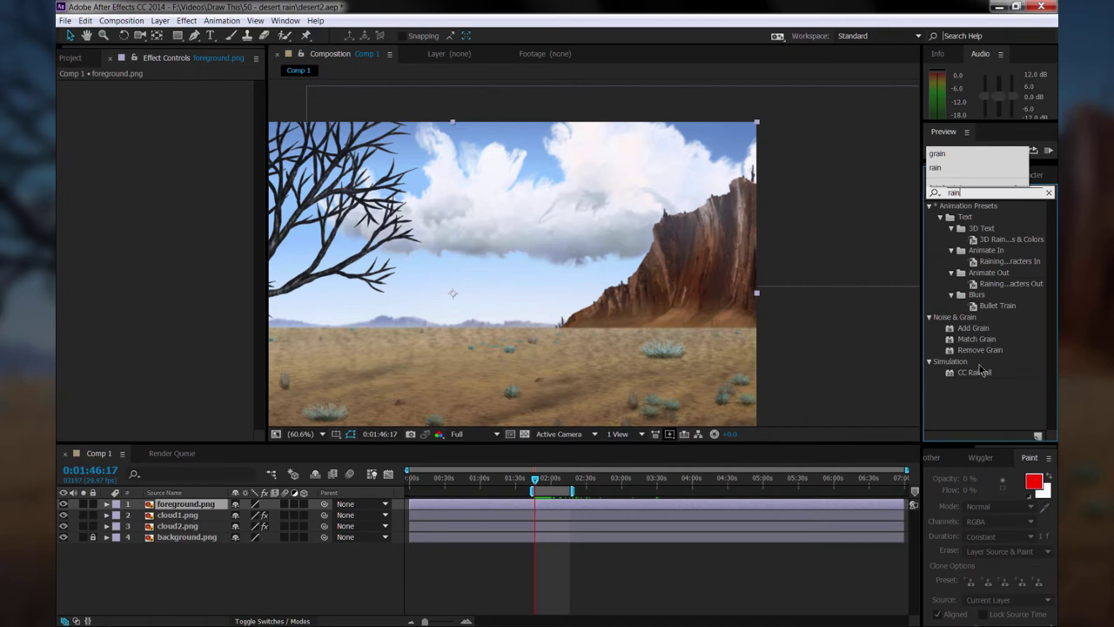
left_click_drag(980, 372, 523, 501)
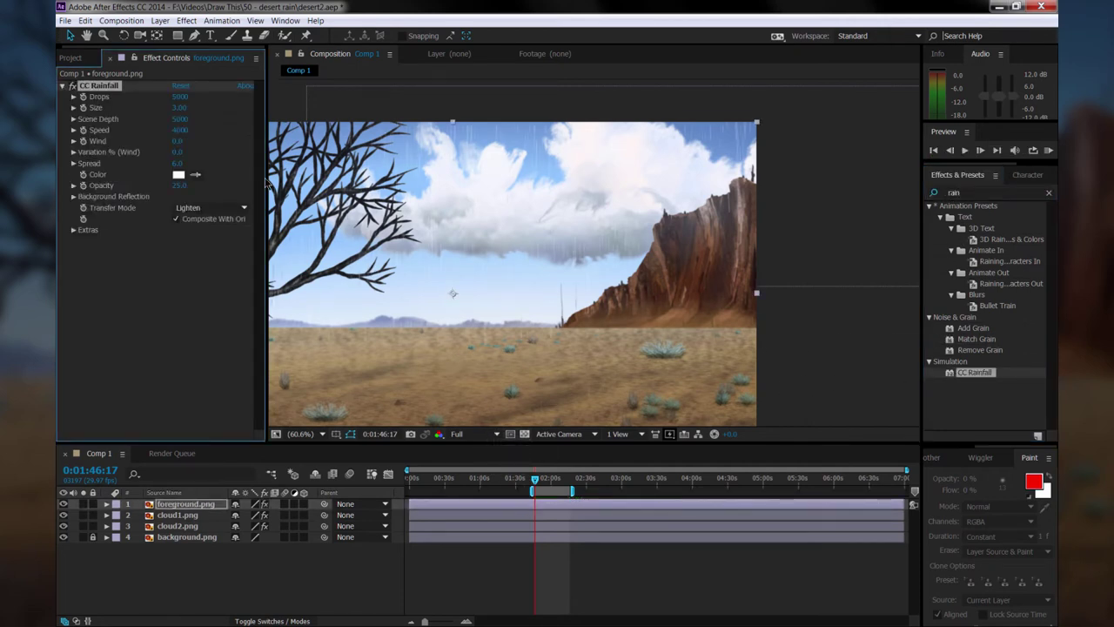
- Set CC Rainfall Drops to 2500, Speed 3000, Wind 5 and Variation 2
left_click(179, 97)
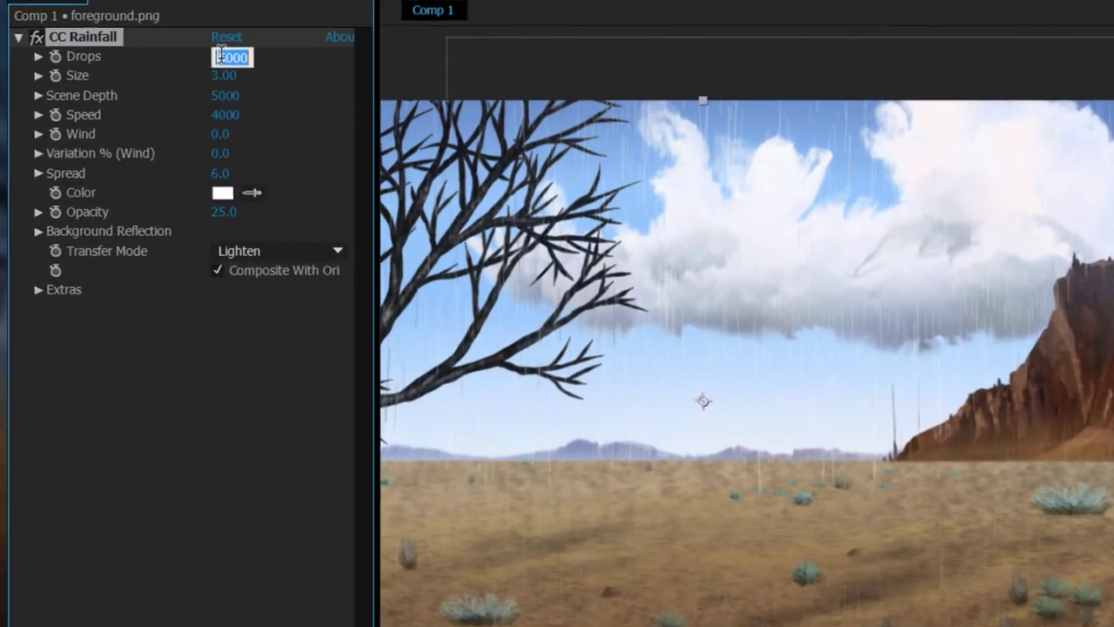
type("2500")
key("Return")
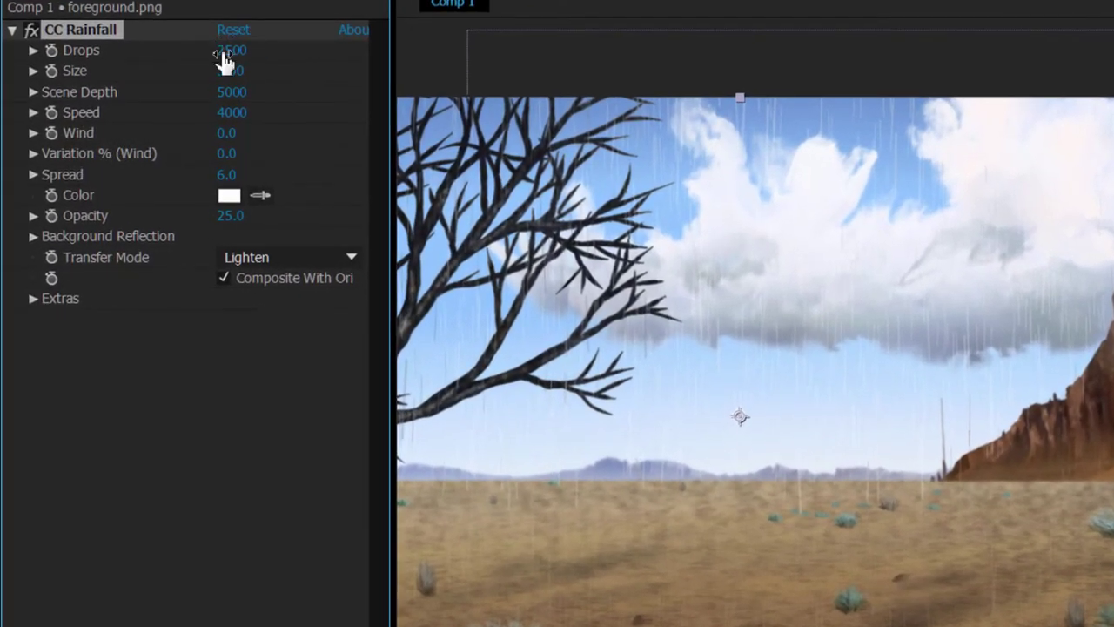
left_click(233, 112)
type("3000")
left_click(226, 133)
type("5")
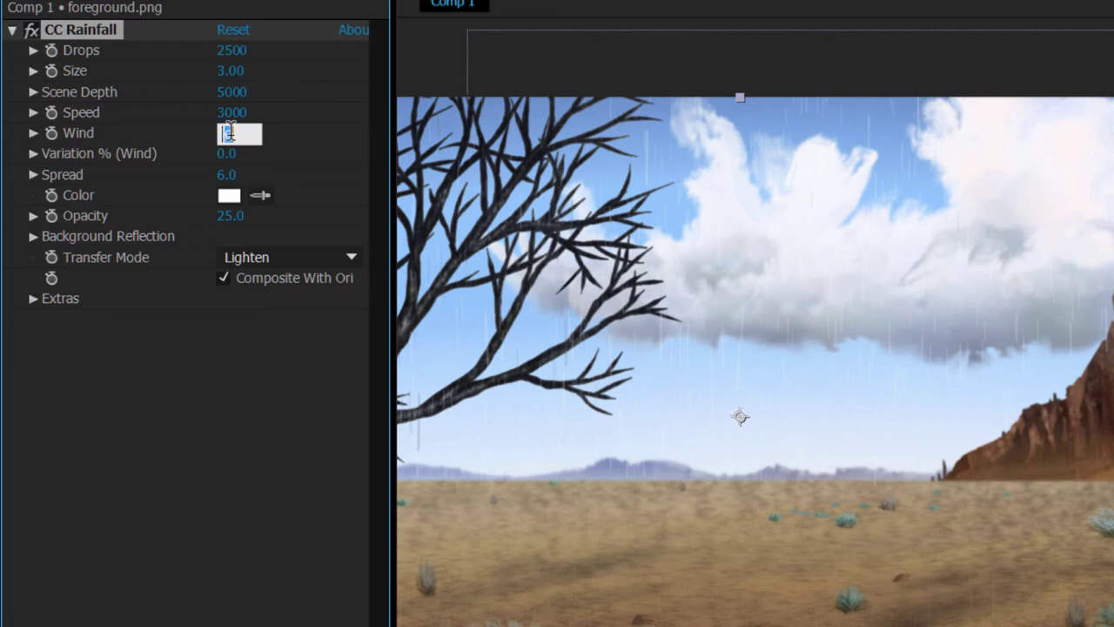
left_click(228, 153)
type("2")
key("Return")
- Raise the rainfall Opacity to 35
left_click(33, 297)
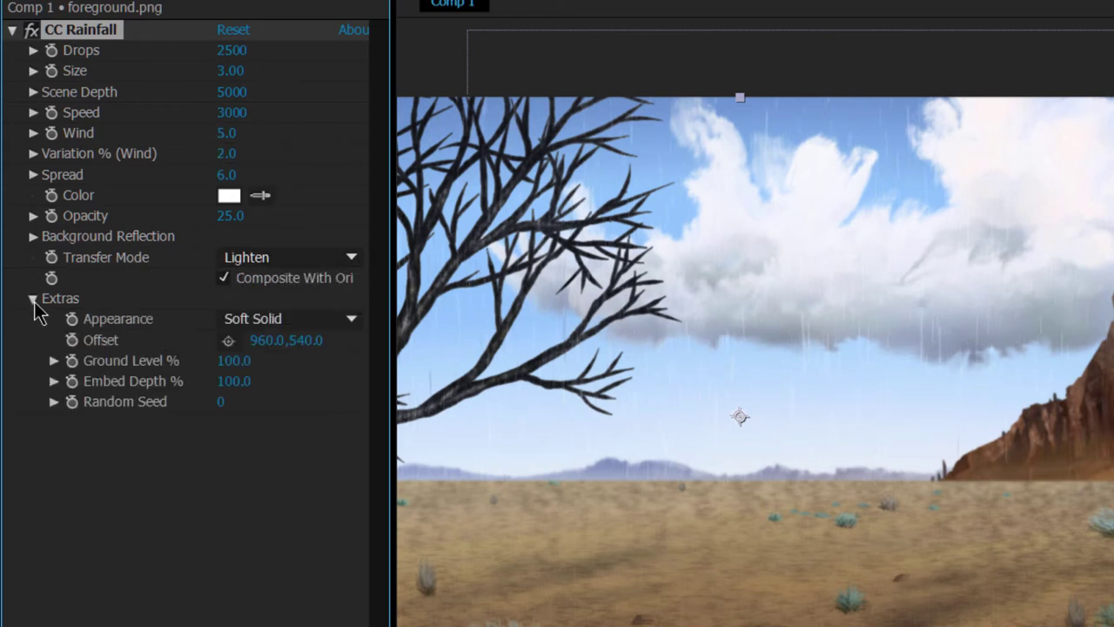
left_click(34, 297)
left_click(33, 236)
left_click_drag(231, 217, 256, 218)
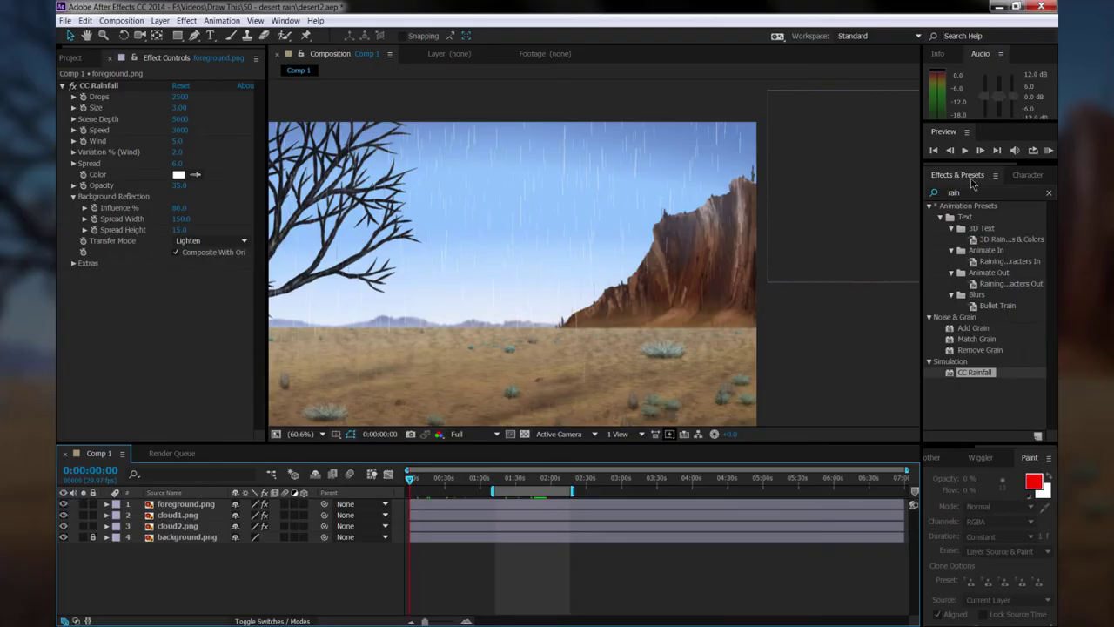
left_click(966, 190)
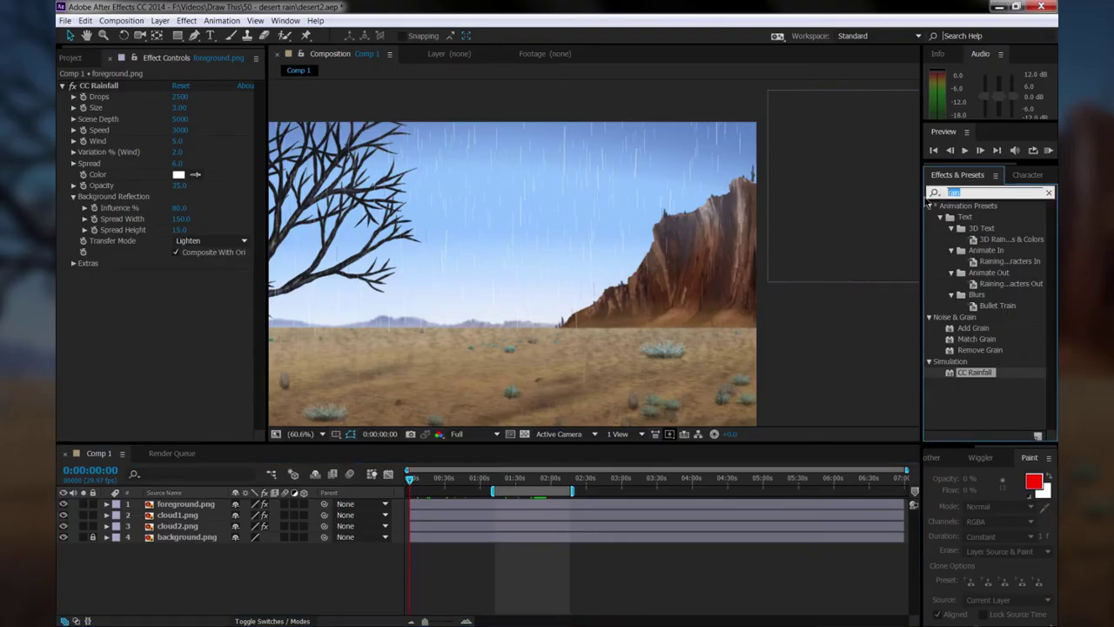
- Apply the Levels effect to foreground.png and reveal its properties in the timeline
type("levels")
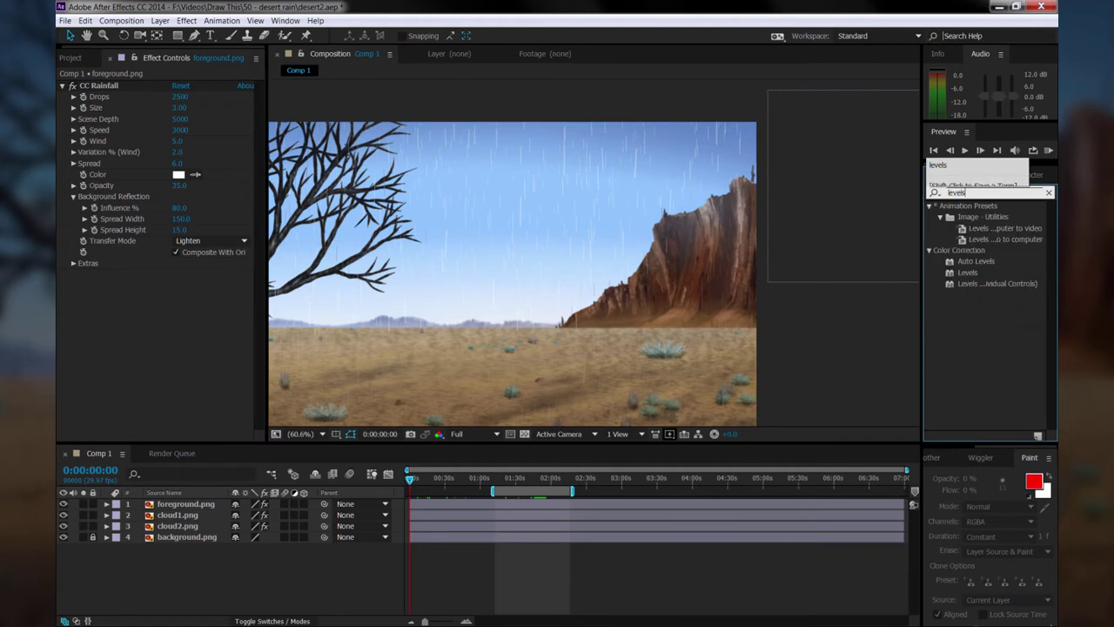
left_click(985, 273)
left_click_drag(969, 280, 425, 506)
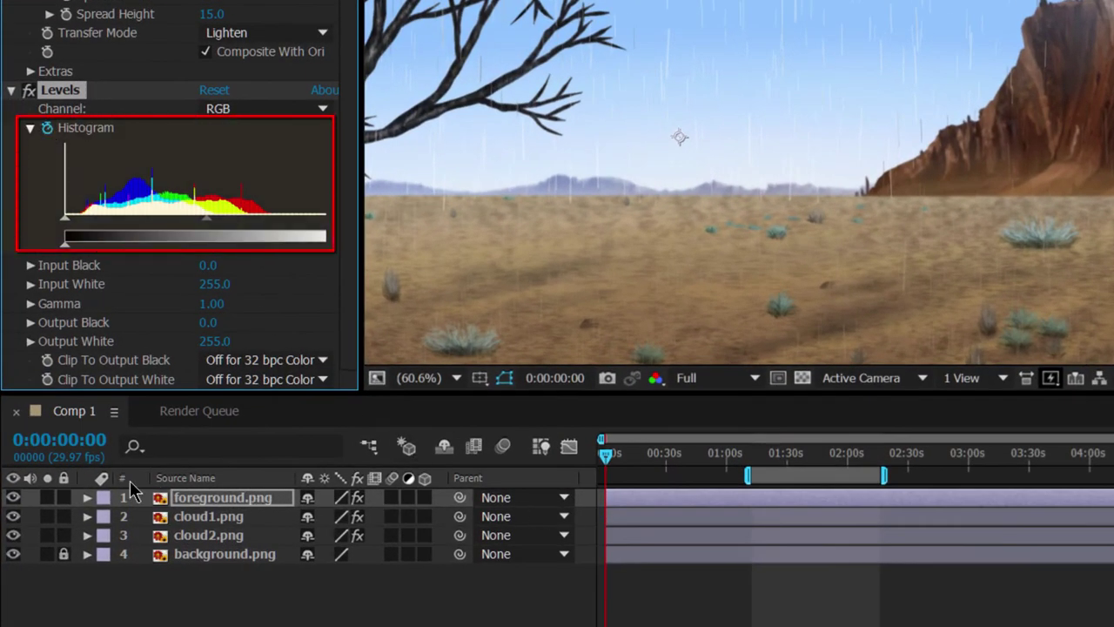
left_click(89, 497)
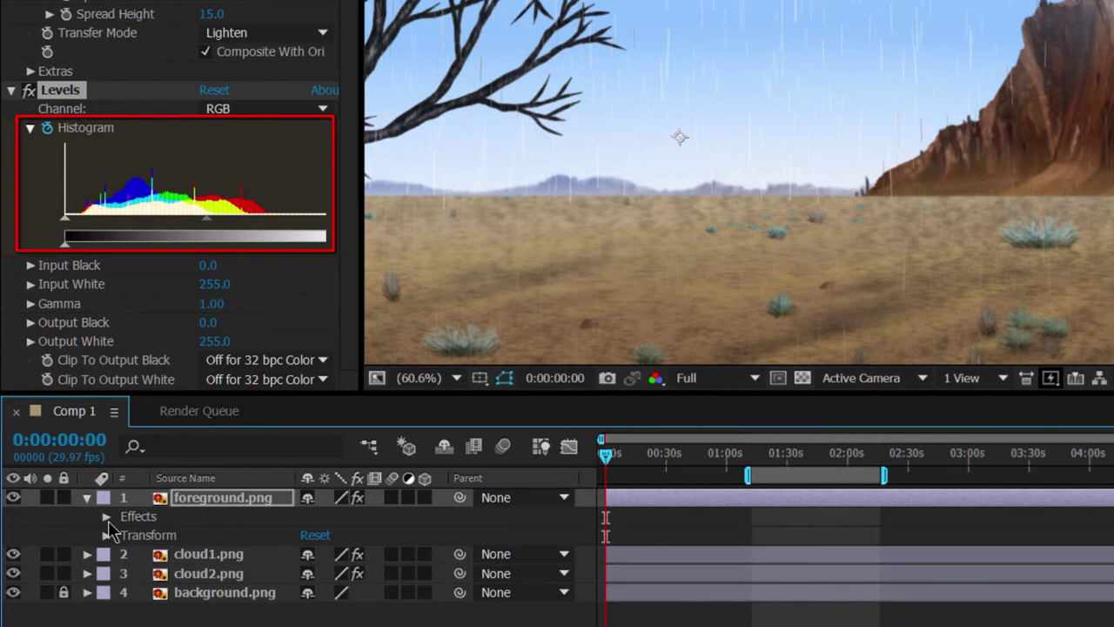
left_click(105, 517)
left_click(126, 554)
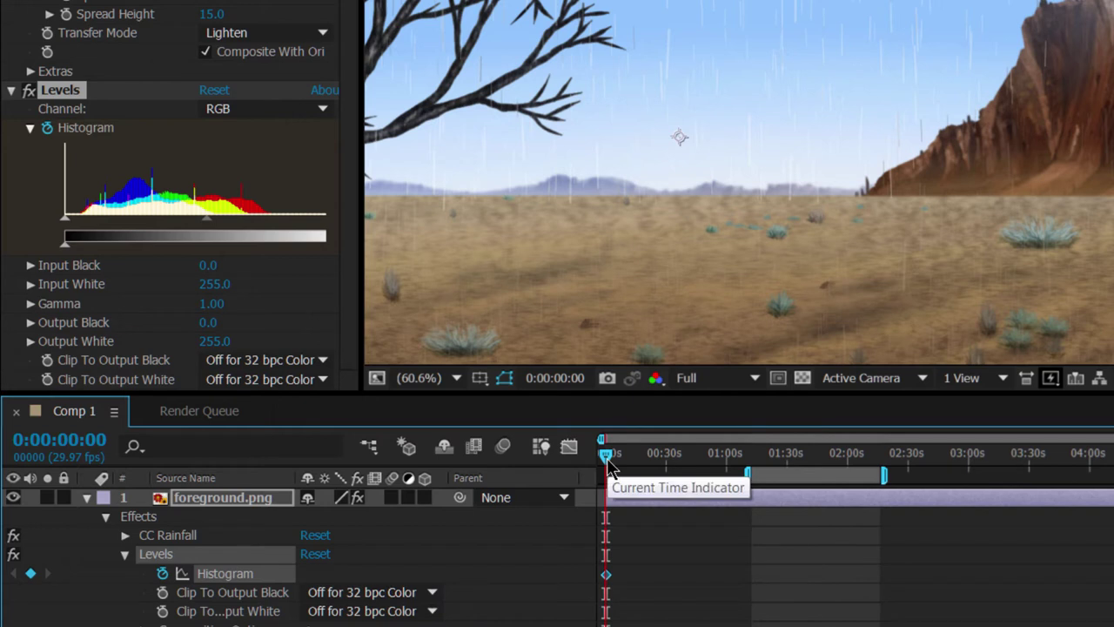
- Keyframe Levels gamma down to 0.76 around 45 s and again near 1:14
left_click_drag(607, 463, 699, 466)
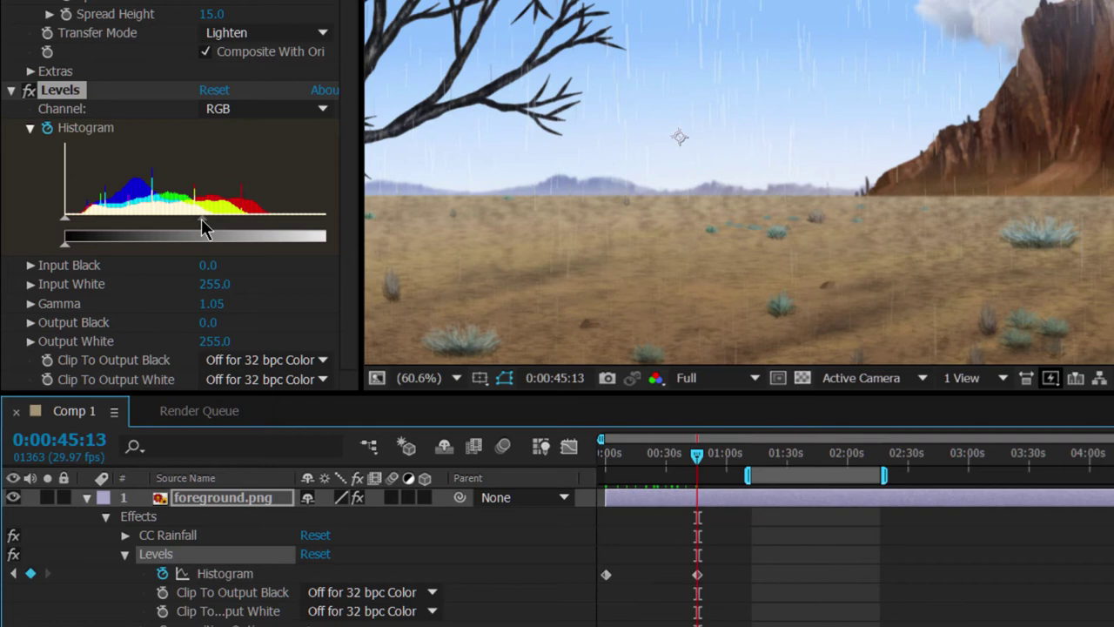
left_click_drag(201, 218, 233, 221)
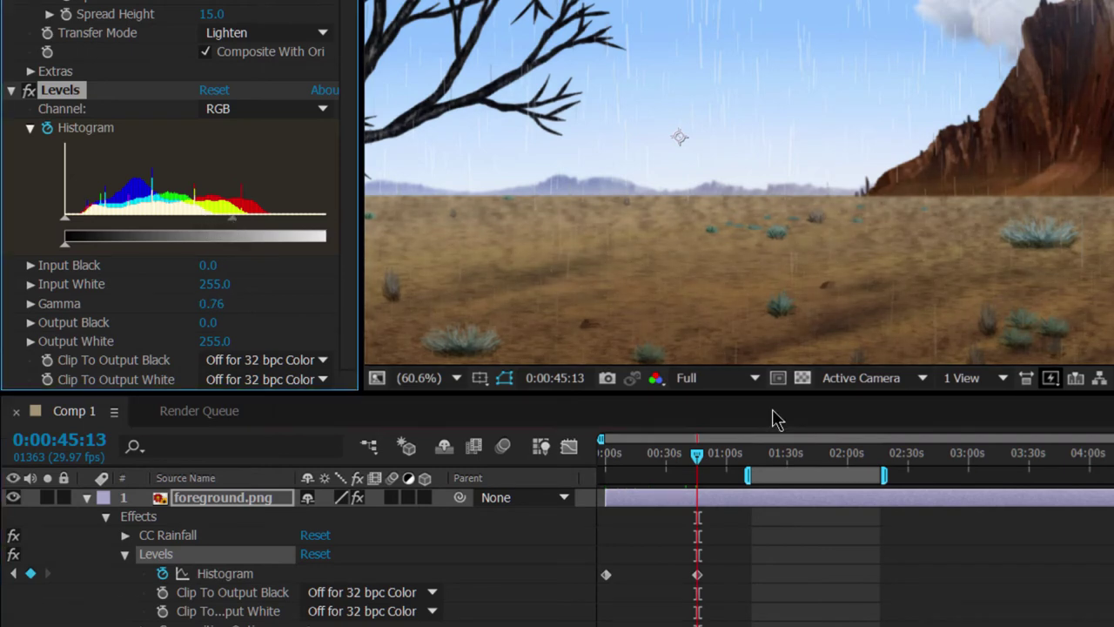
left_click_drag(697, 454, 775, 473)
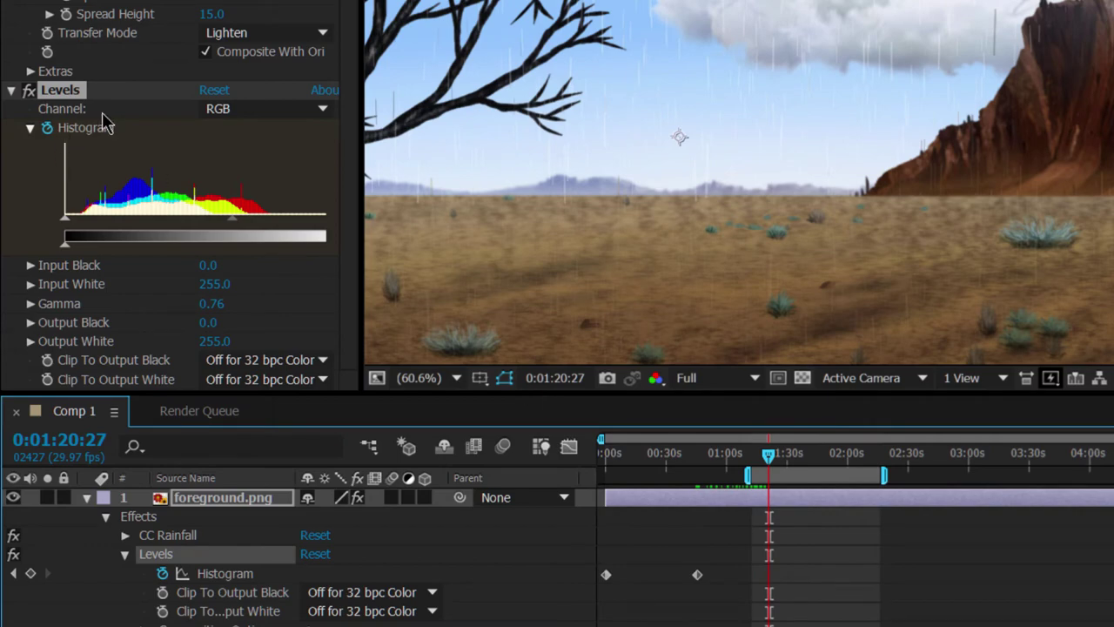
left_click_drag(234, 218, 250, 219)
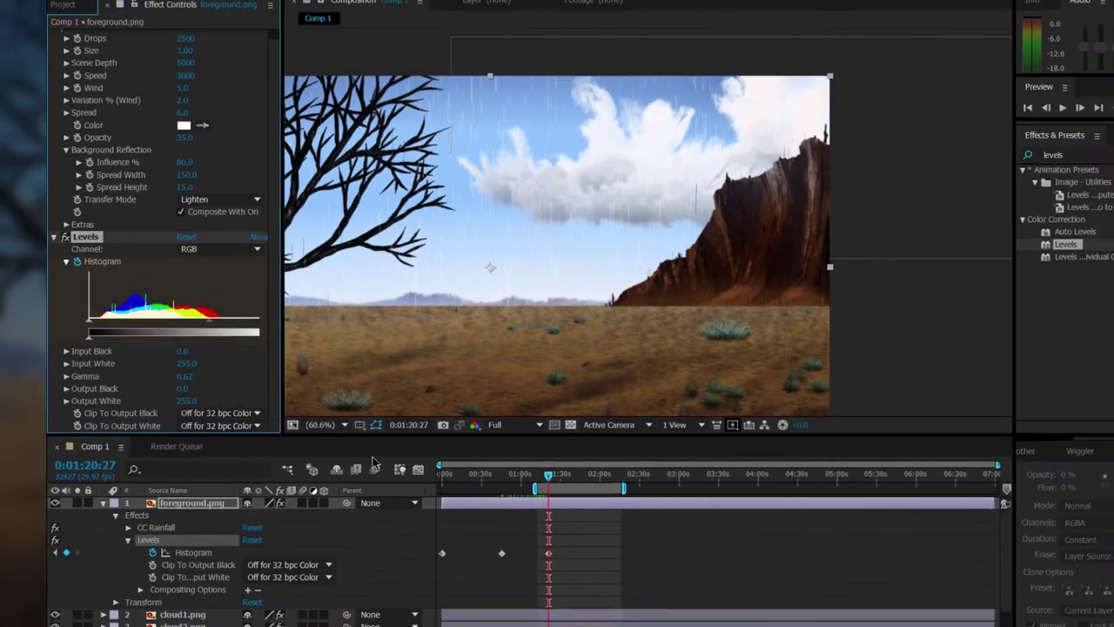
- Add gamma keyframes through 0:06:12:10, varying between 0.62 and 0.76, ending at 1.01
left_click(798, 455)
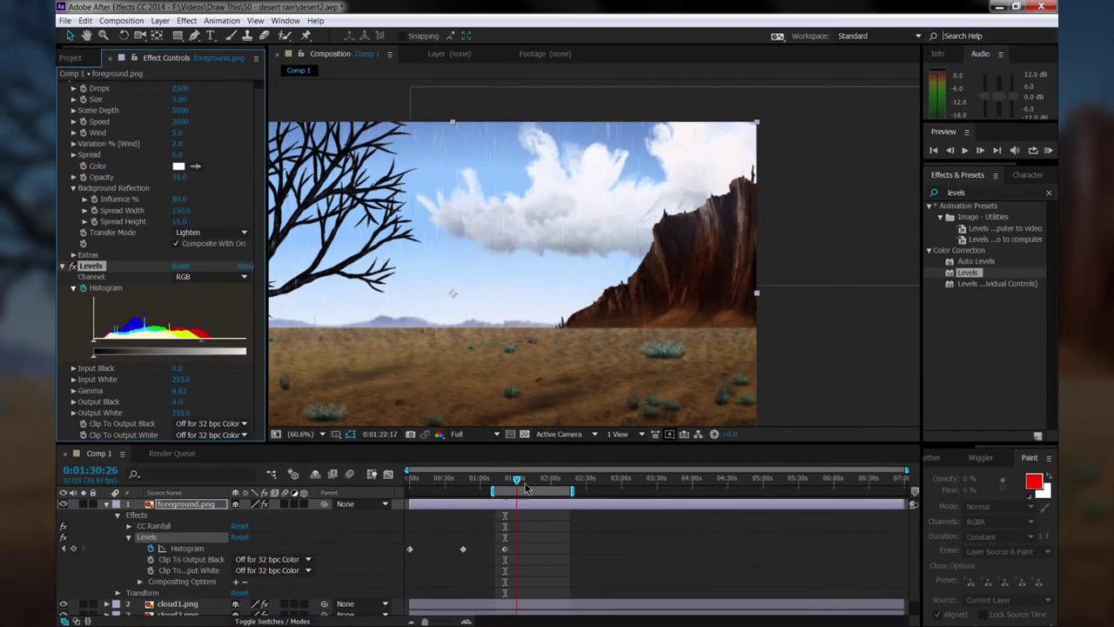
left_click_drag(525, 487, 635, 485)
left_click(463, 548)
key("ctrl+c")
key("ctrl+v")
left_click(409, 548)
key("ctrl+v")
left_click(675, 481)
key("ctrl+v")
left_click(717, 480)
key("ctrl+v")
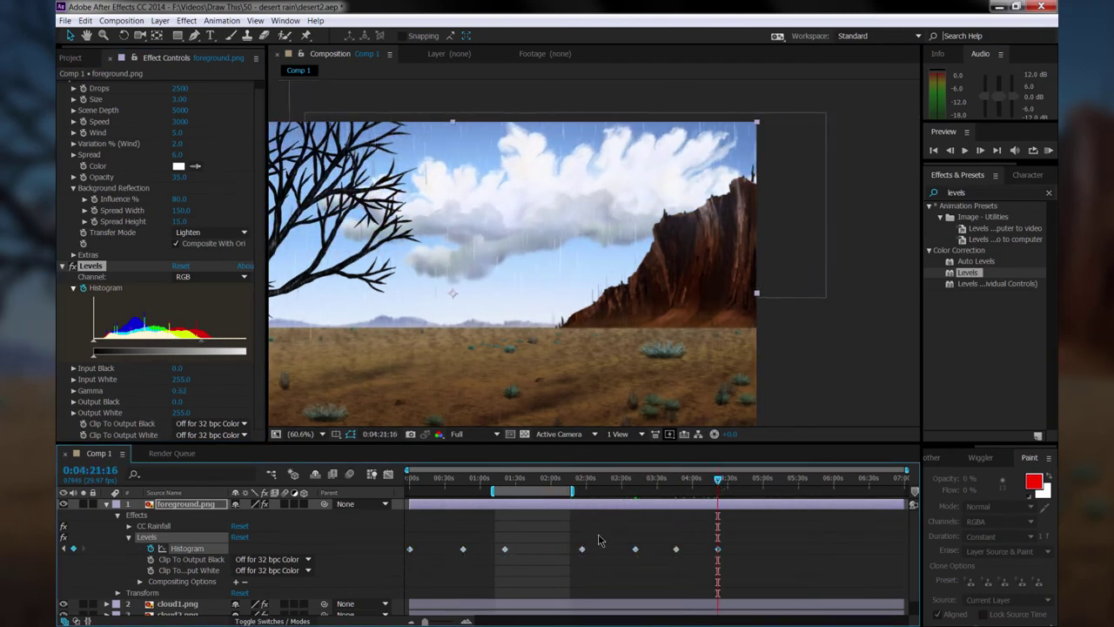
left_click(755, 480)
key("ctrl+v")
left_click(796, 480)
key("ctrl+v")
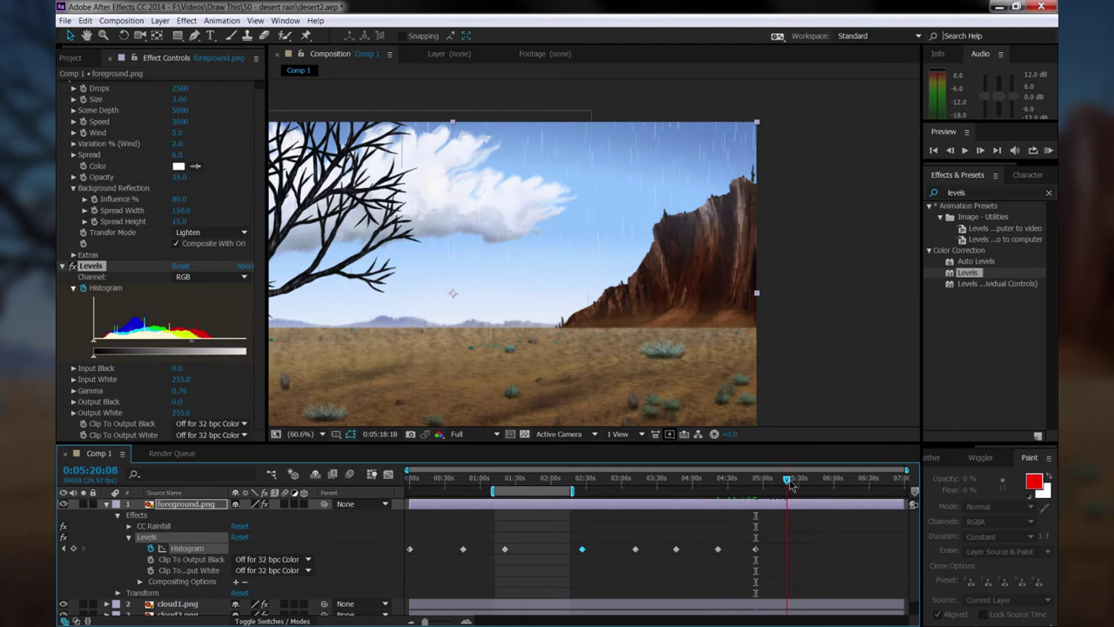
left_click(837, 480)
left_click_drag(837, 489, 849, 484)
key("ctrl+v")
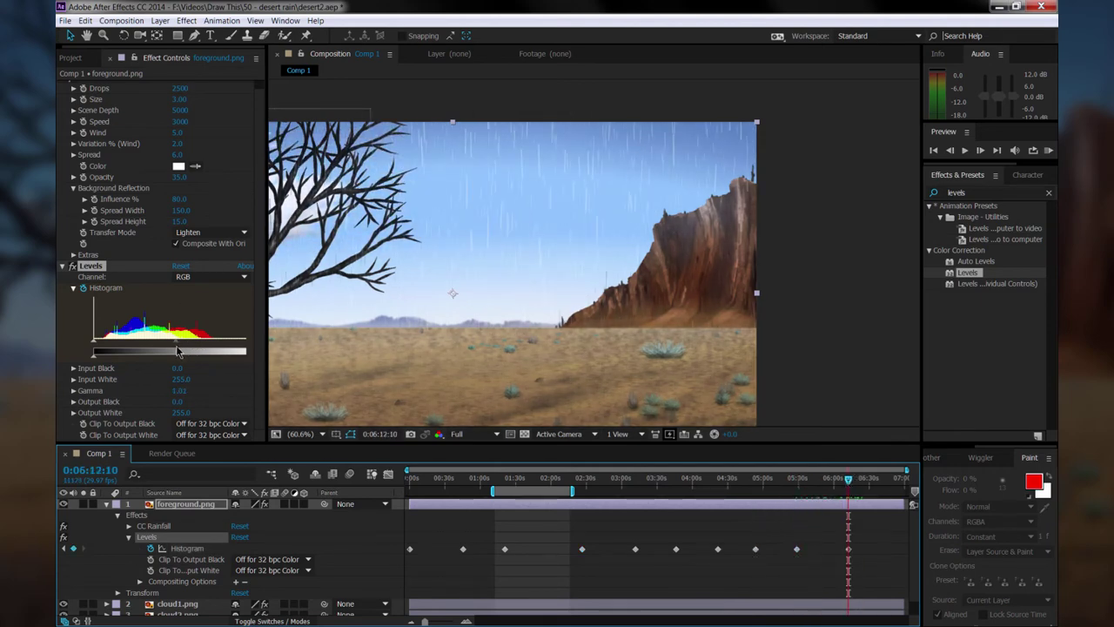
- Apply Photo Filter (Warming Filter 85) to foreground.png with 15% density
left_click(970, 189)
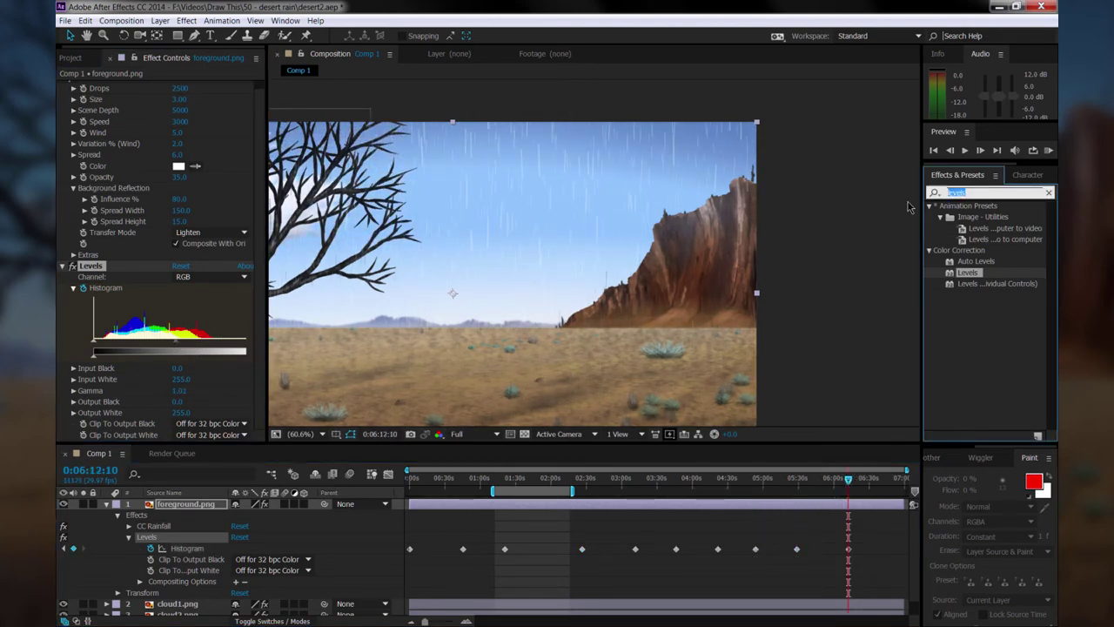
type("photo")
left_click_drag(962, 221, 524, 505)
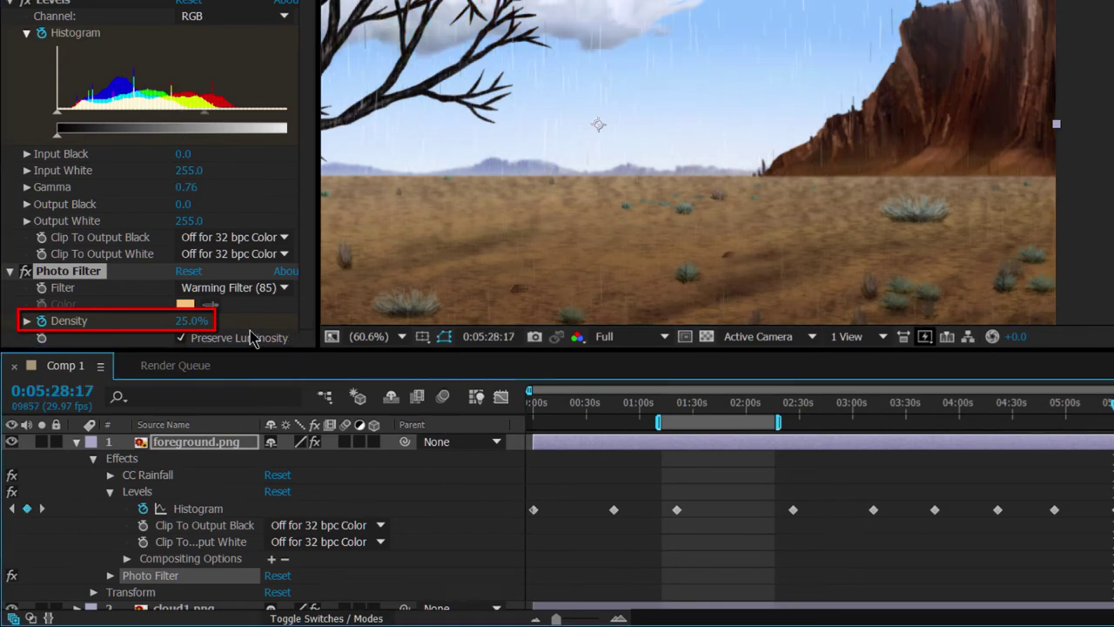
left_click(185, 322)
type("15")
key("Return")
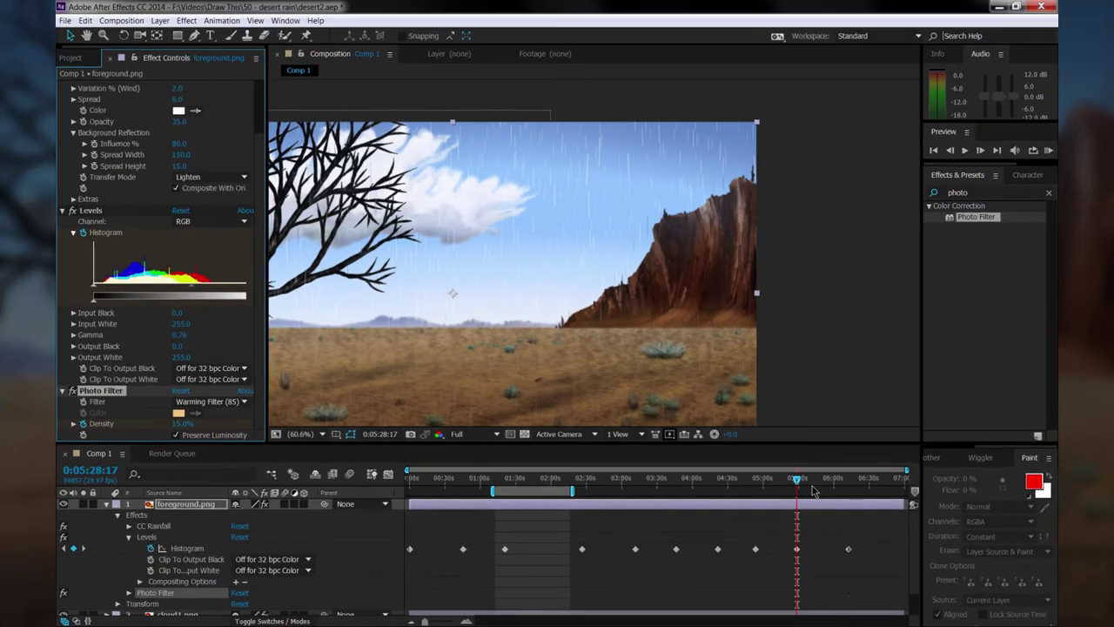
- Keyframe the Photo Filter density, collapse the foreground layer, and switch to the browser
left_click_drag(815, 493, 410, 493)
left_click(129, 552)
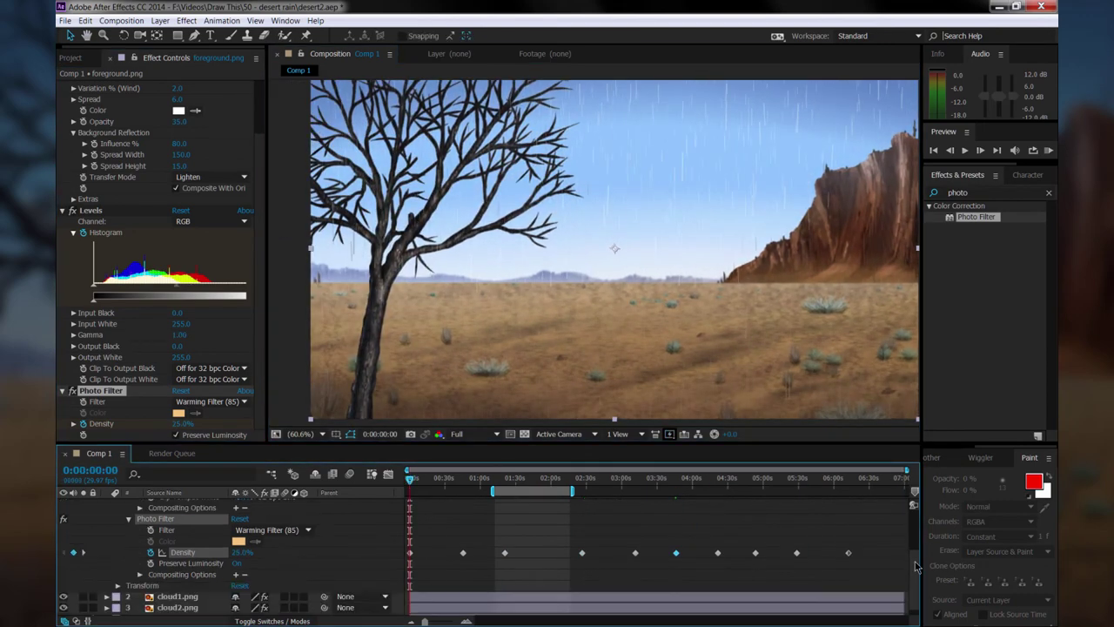
scroll(905, 533, "up", 2)
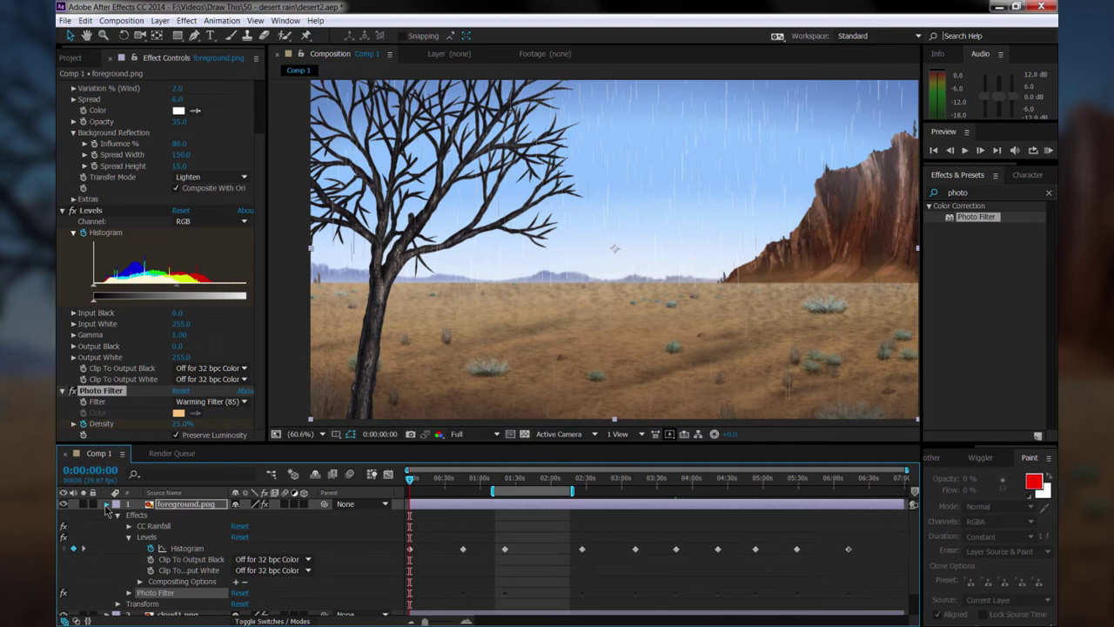
left_click(106, 506)
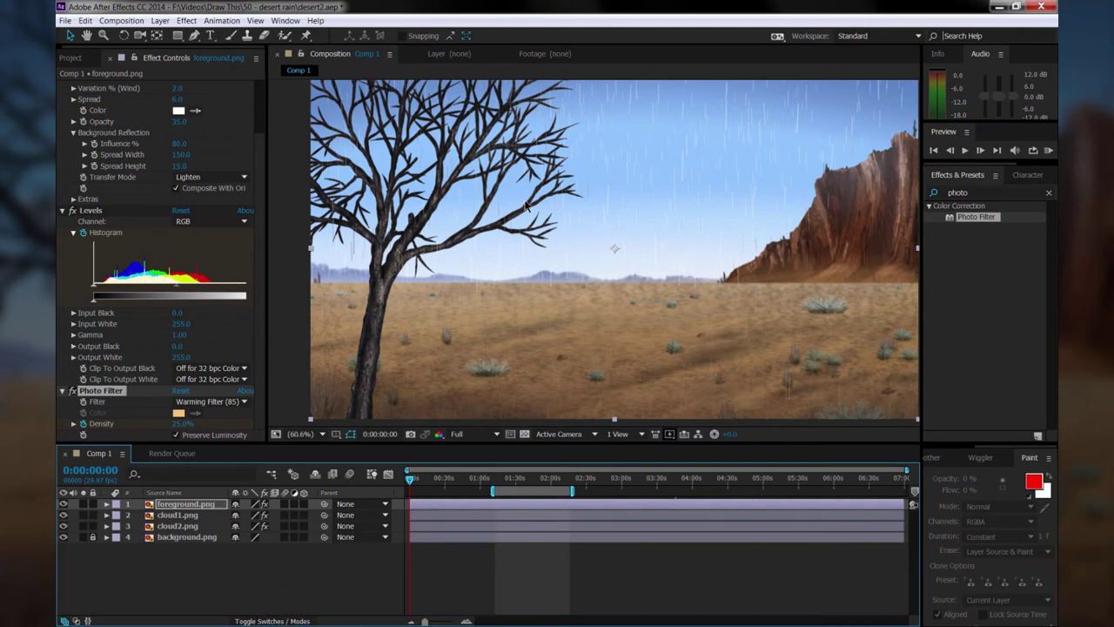
key("alt+Tab")
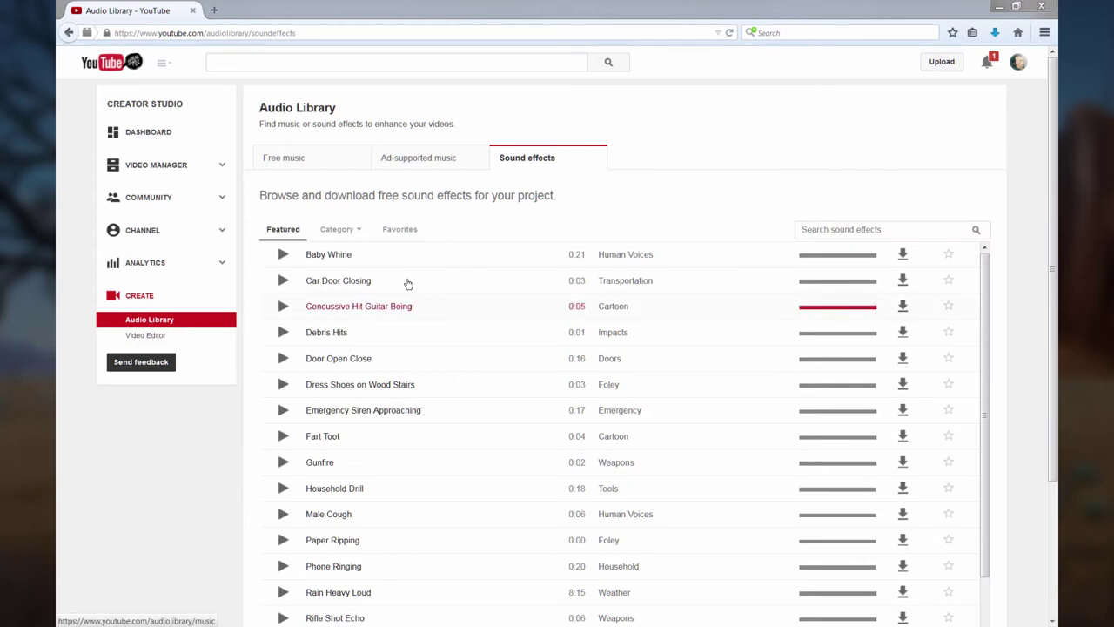
- Search the YouTube Audio Library sound effects for rain
left_click(901, 228)
type("r")
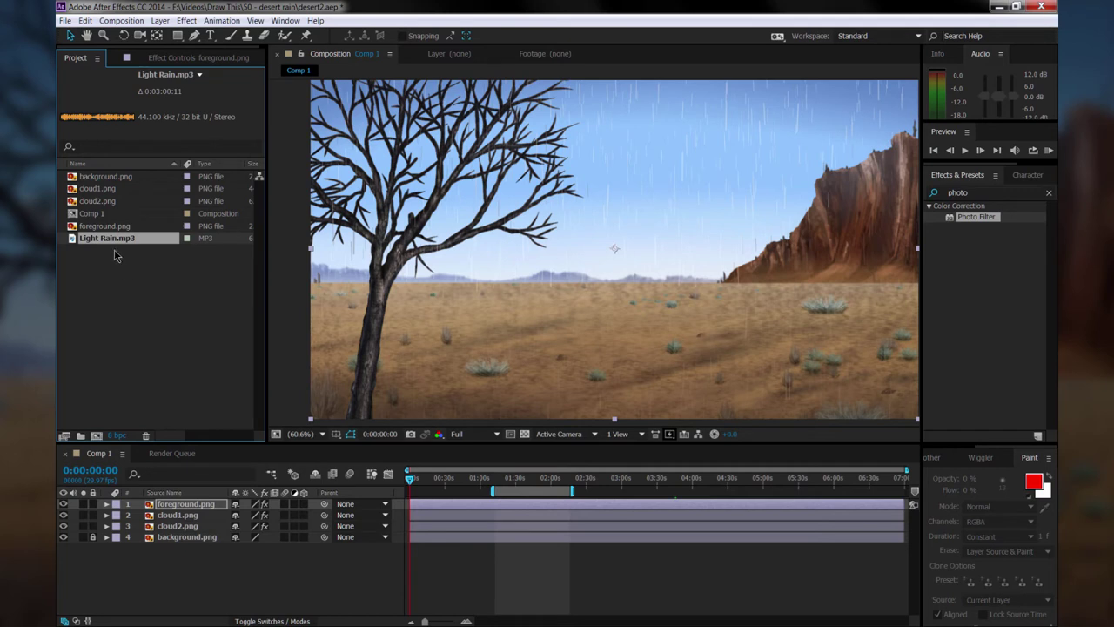
- Add Light Rain.mp3 to Comp 1 and keyframe its Audio Levels fading down to -48 dB
left_click_drag(113, 240, 137, 505)
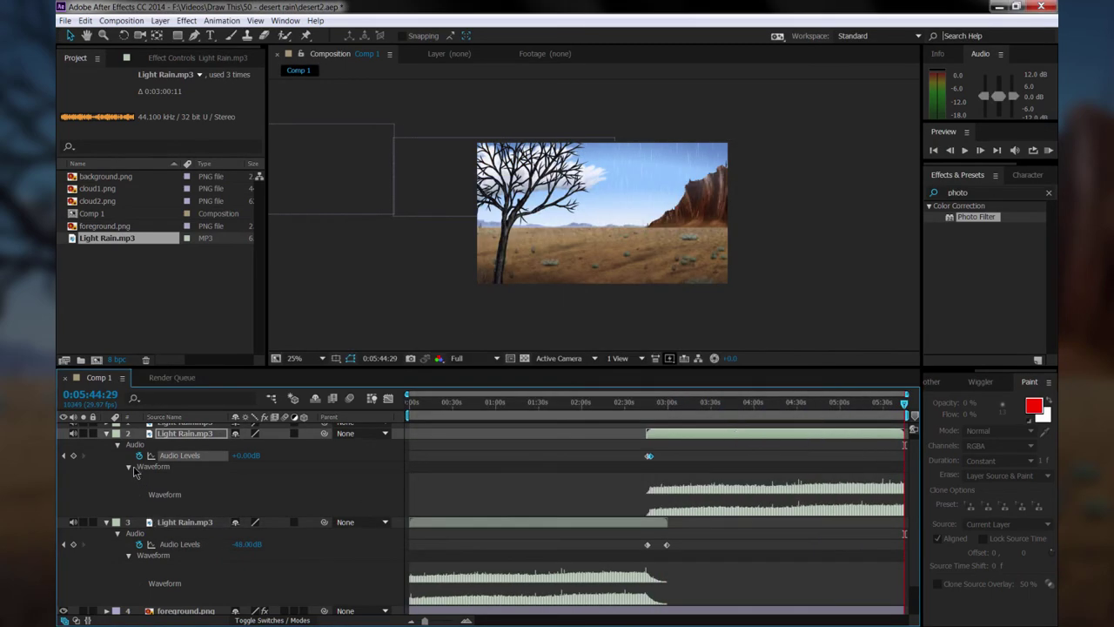
left_click(73, 456)
left_click_drag(902, 409, 904, 406)
left_click(73, 455)
left_click_drag(279, 494, 92, 505)
left_click_drag(893, 459, 889, 459)
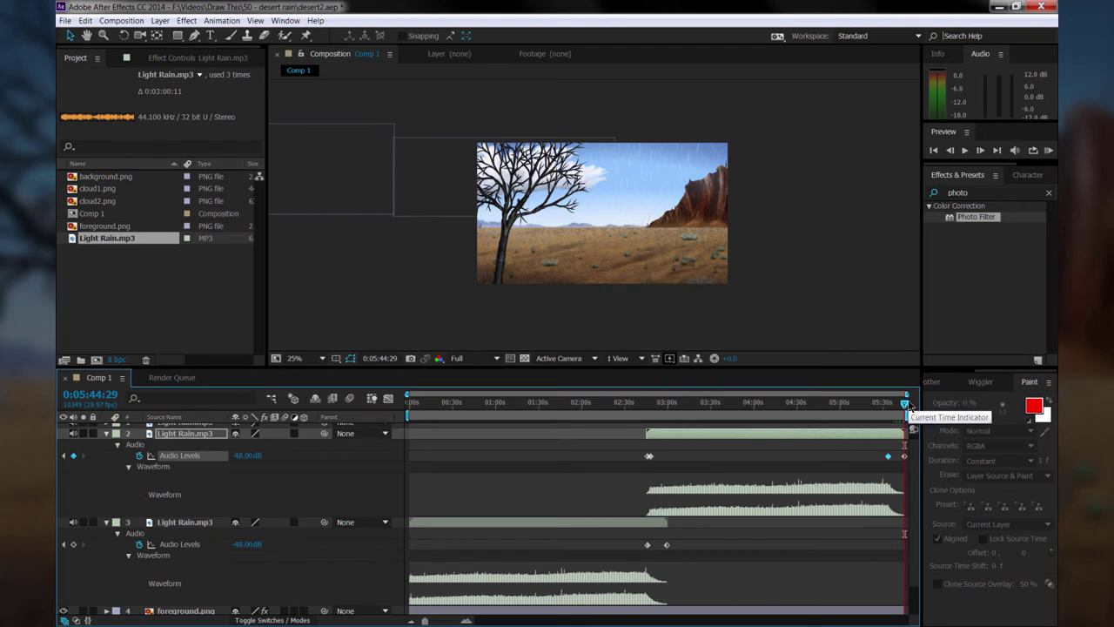
left_click(107, 434)
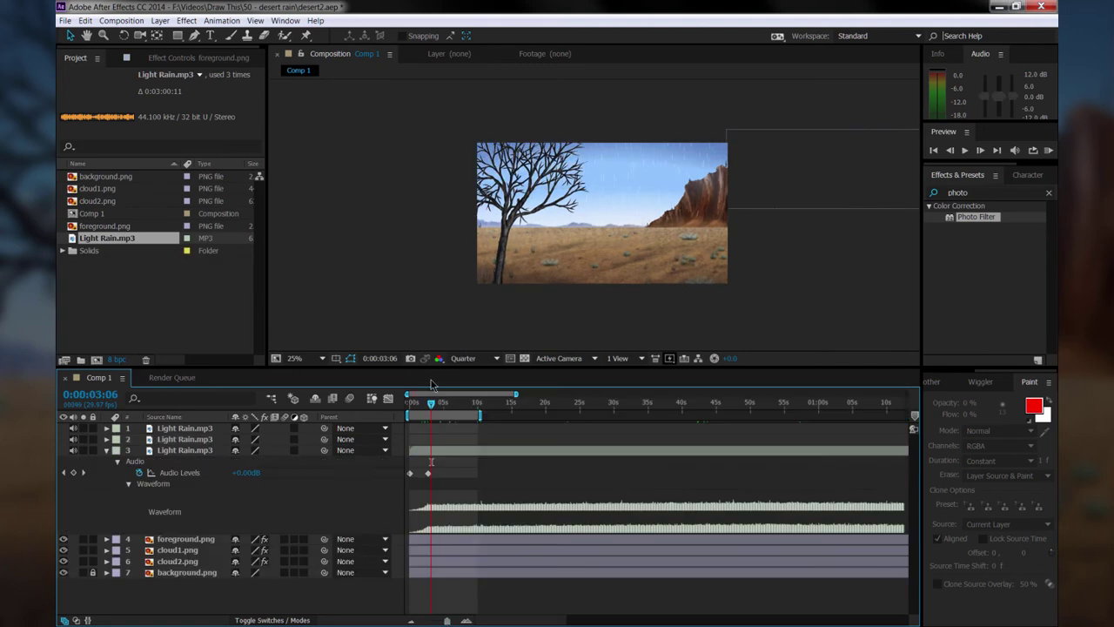
left_click_drag(432, 411, 428, 410)
- Add a new black solid layer on top of the composition
left_click(106, 451)
right_click(130, 528)
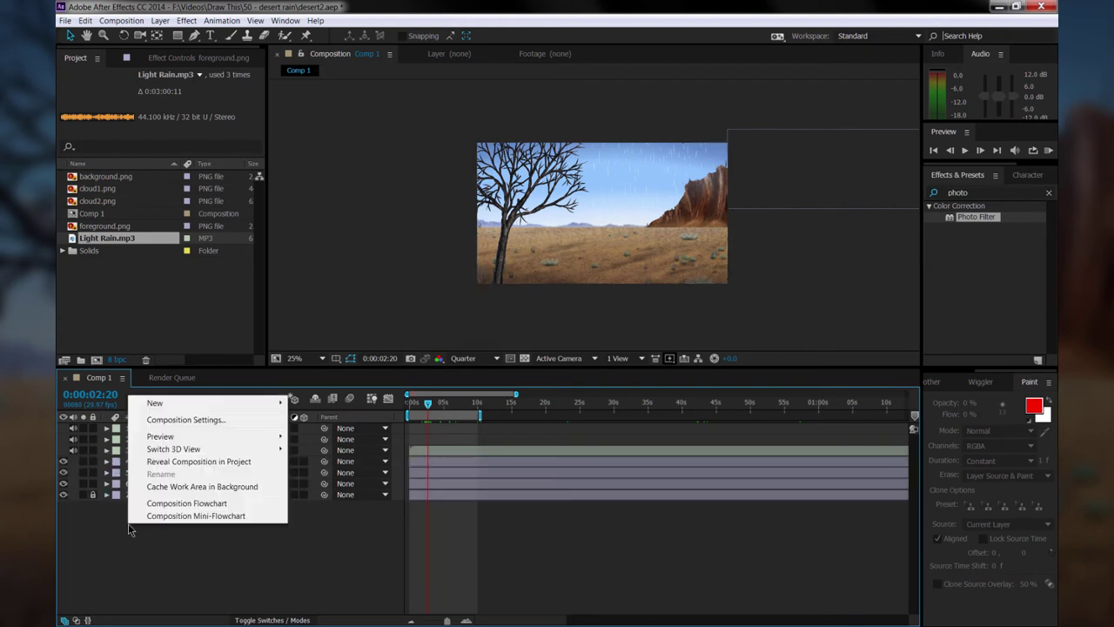
mouse_move(177, 405)
left_click(315, 431)
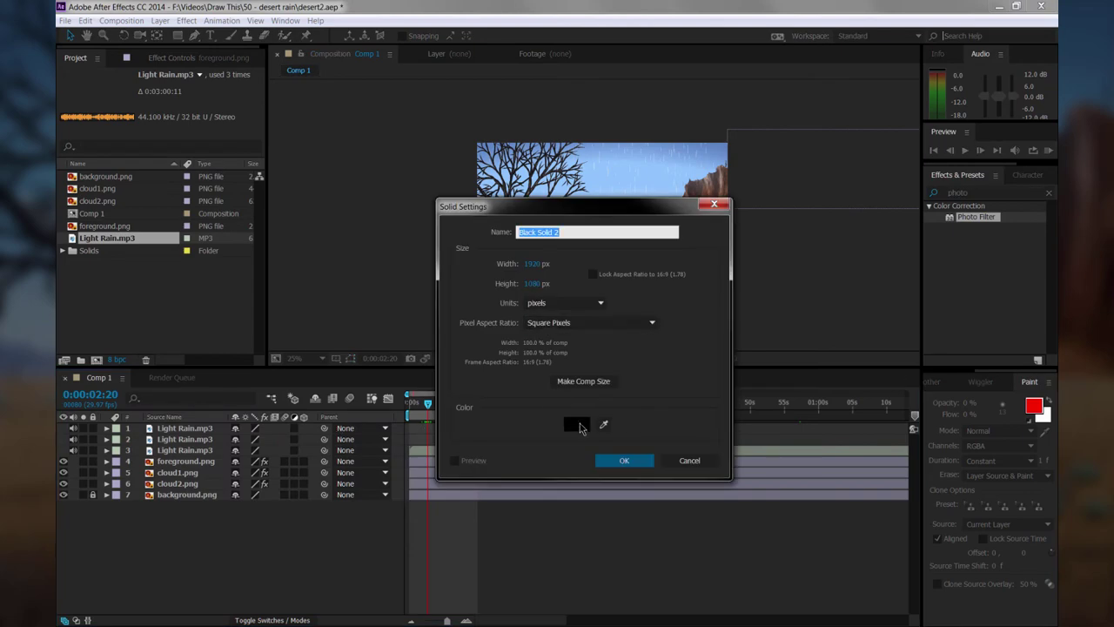
left_click(624, 459)
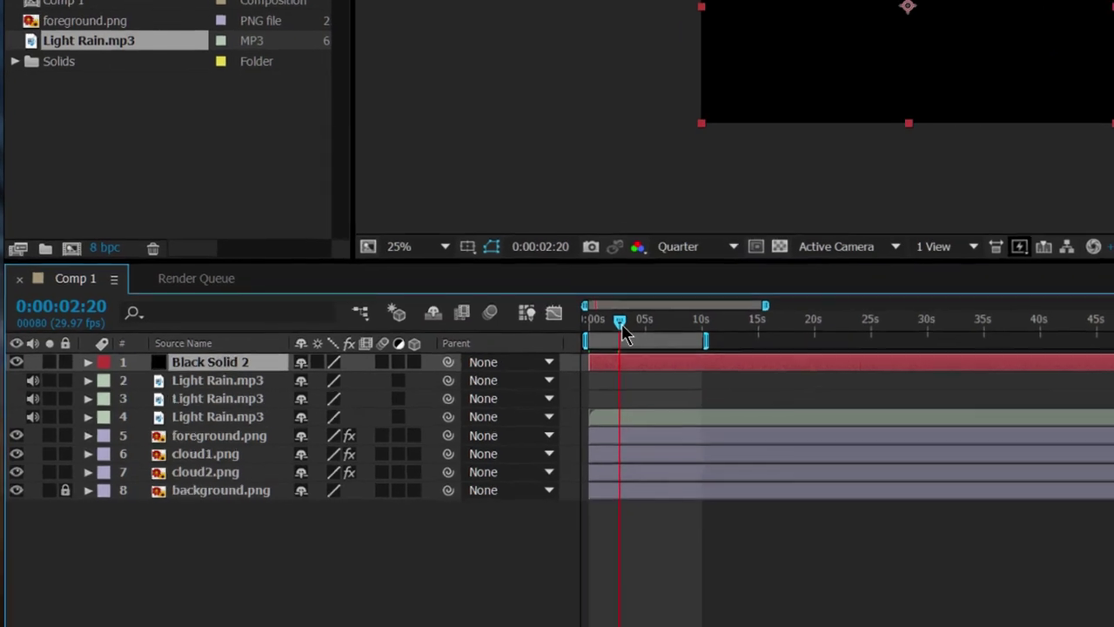
- Keyframe the black solid's opacity from 100% at 0:00 to 0% at 2:20, then move to the comp end
key("t")
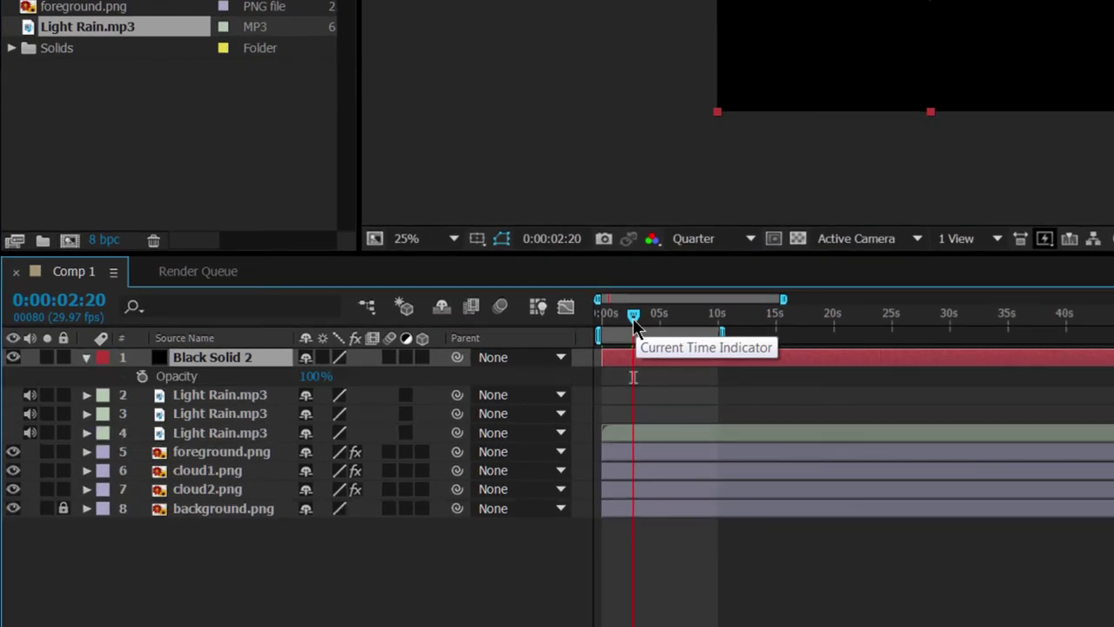
left_click(142, 376)
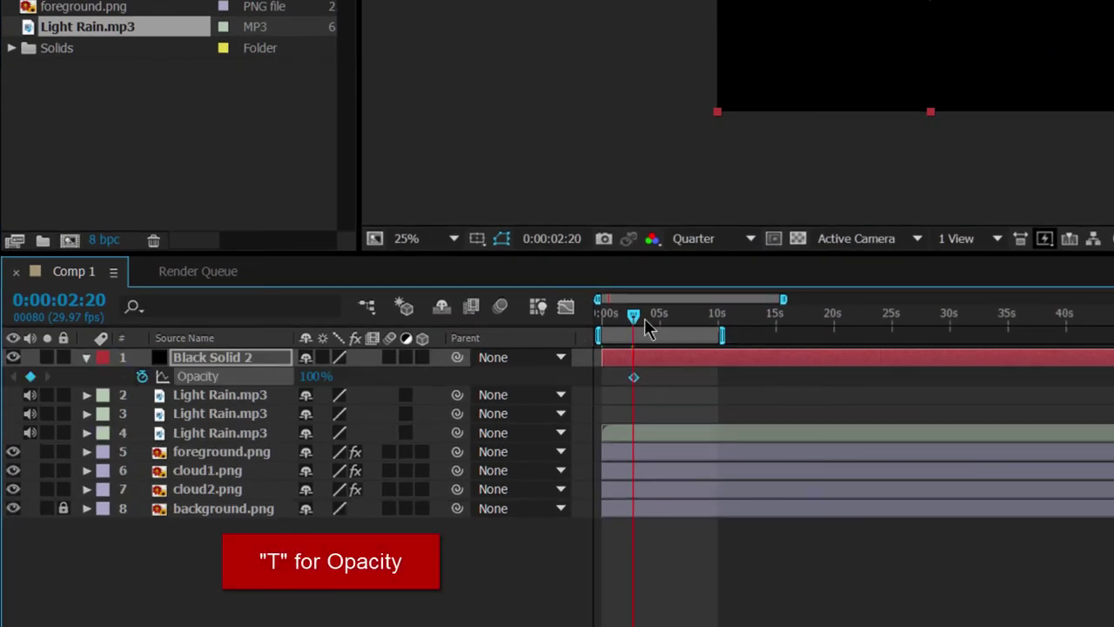
mouse_move(633, 315)
left_mouse_down()
mouse_move(600, 320)
mouse_move(632, 319)
left_mouse_up()
left_click(31, 376)
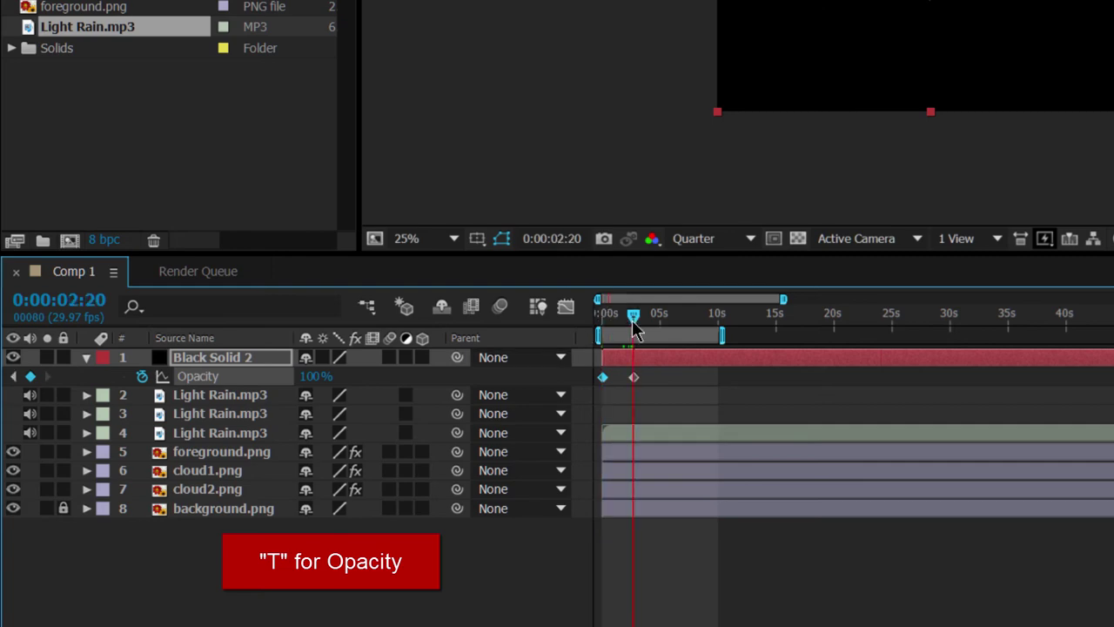
double_click(636, 376)
type("0")
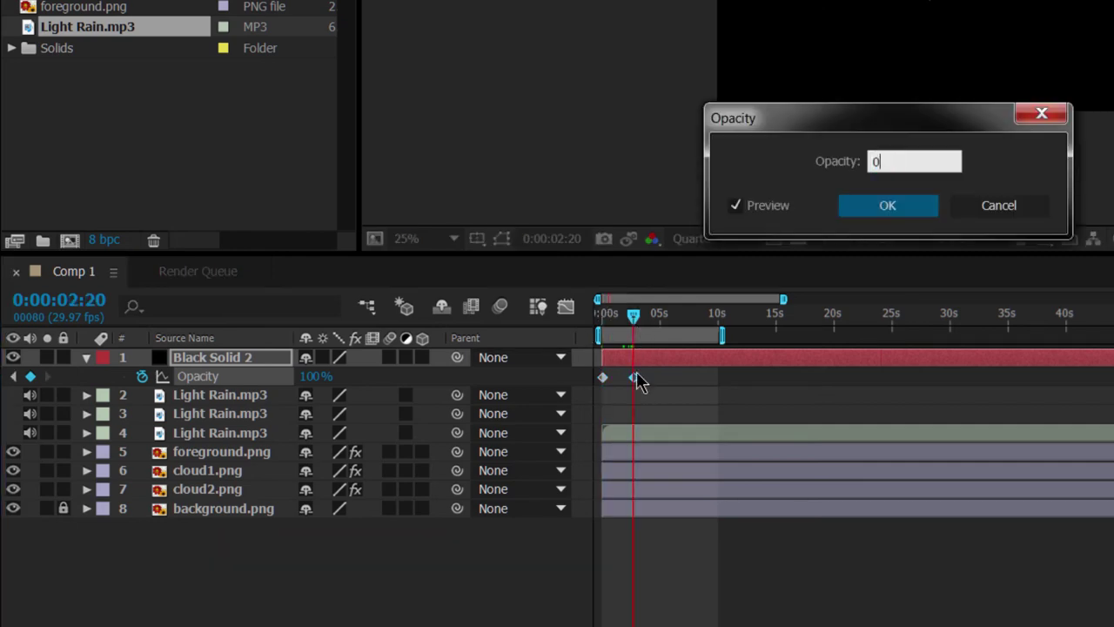
key("Return")
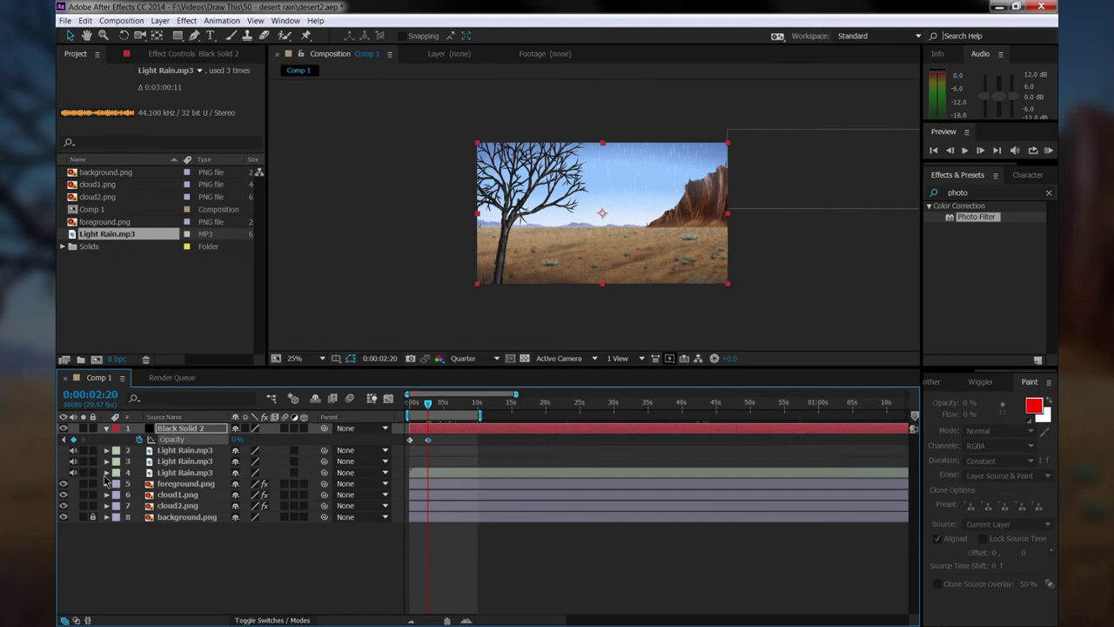
left_click(106, 472)
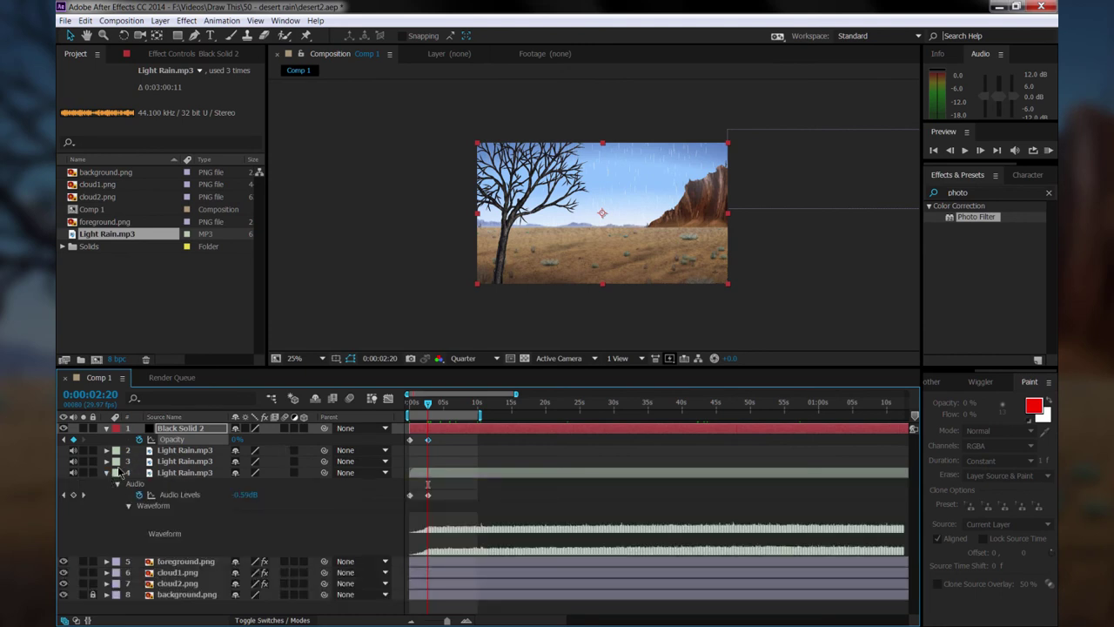
left_click(106, 474)
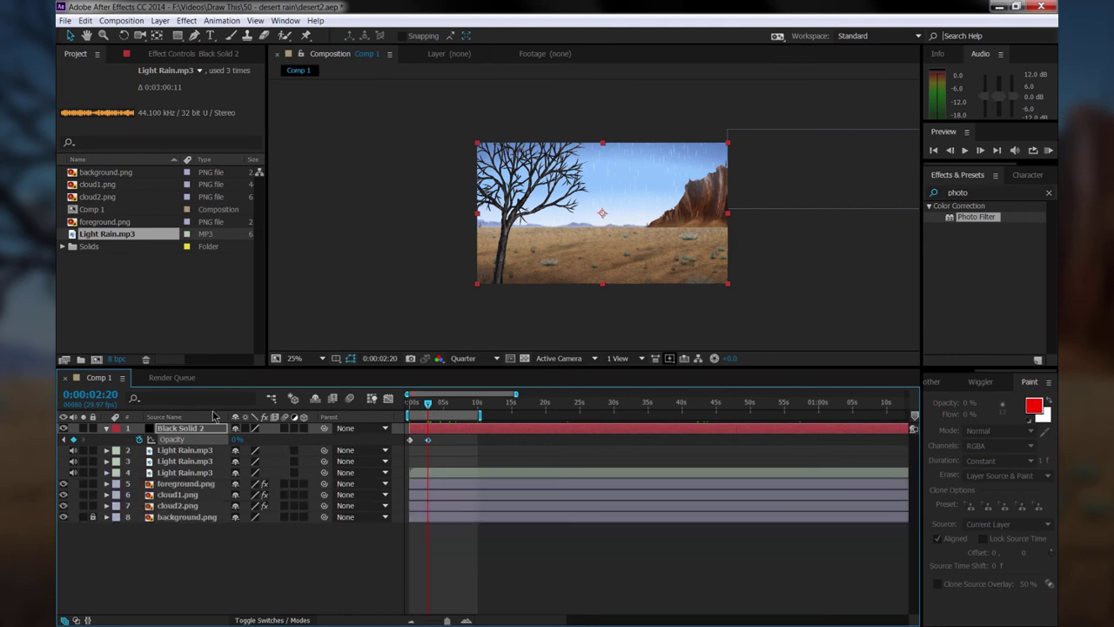
left_click_drag(428, 404, 905, 409)
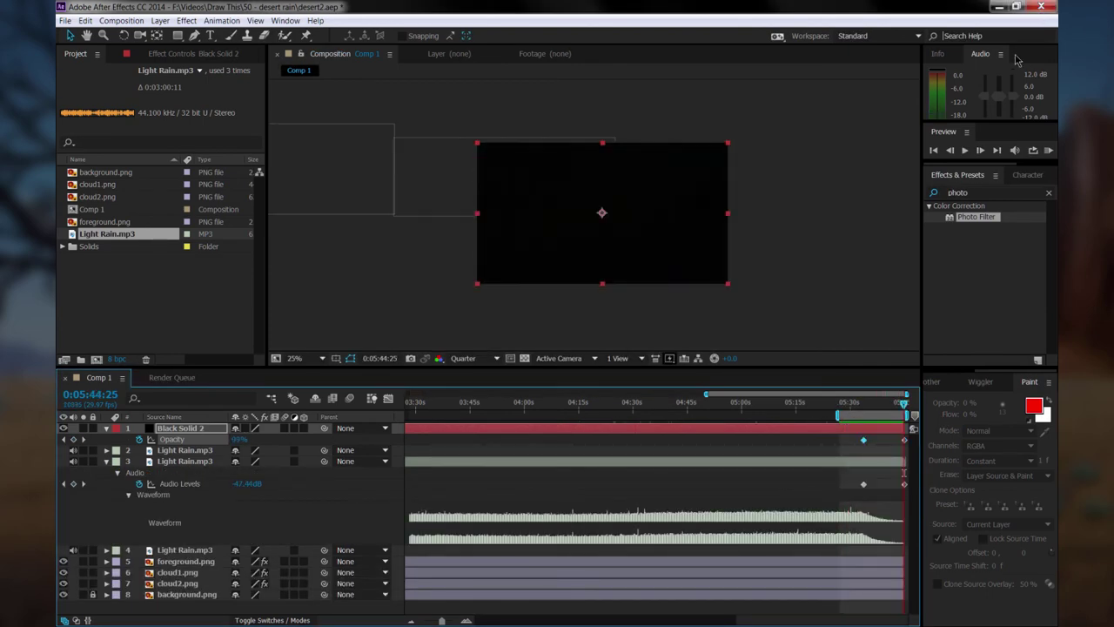
- Stretch the work area across the entire timeline and save the project
key("minus")
key("minus")
key("minus")
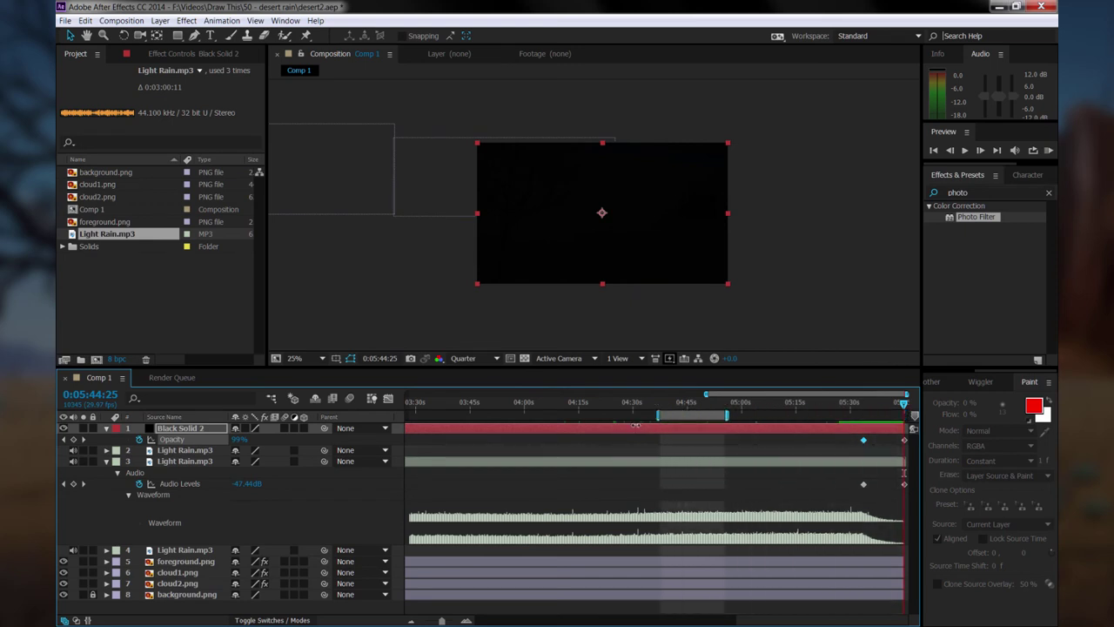
left_click_drag(604, 415, 367, 407)
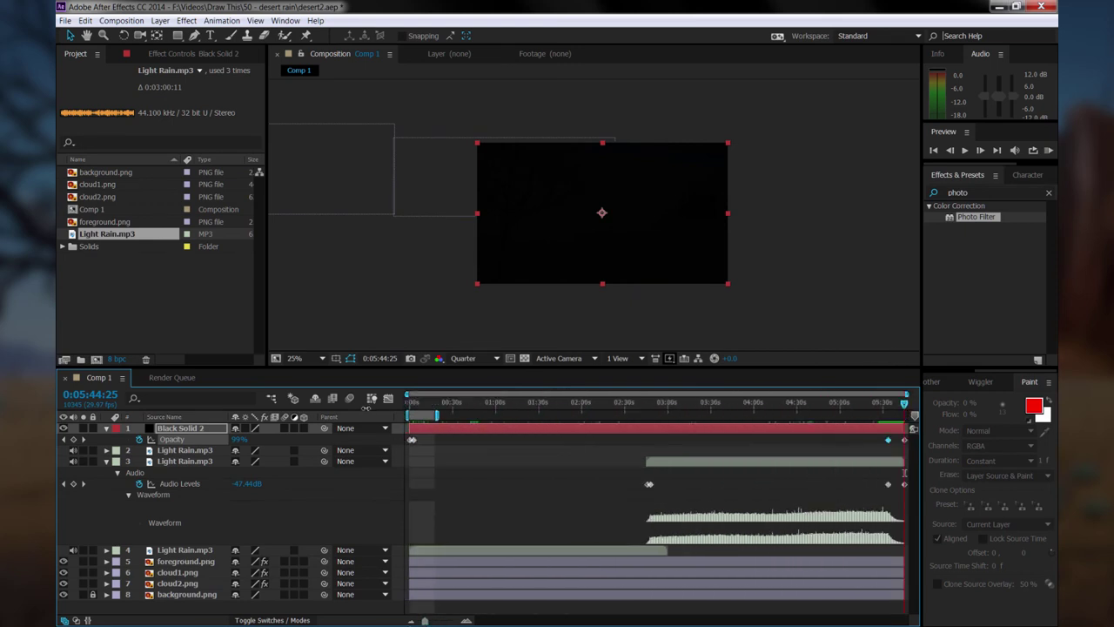
left_click_drag(438, 414, 970, 421)
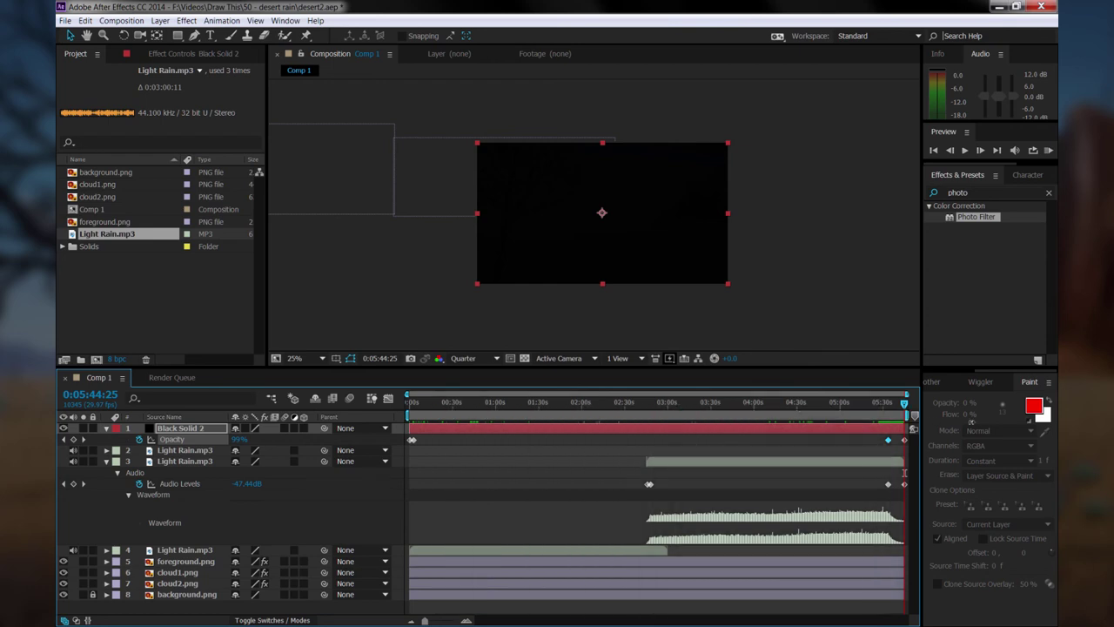
key("ctrl+s")
- Collapse the layers and add Comp 1 to the Adobe Media Encoder queue
left_click(106, 429)
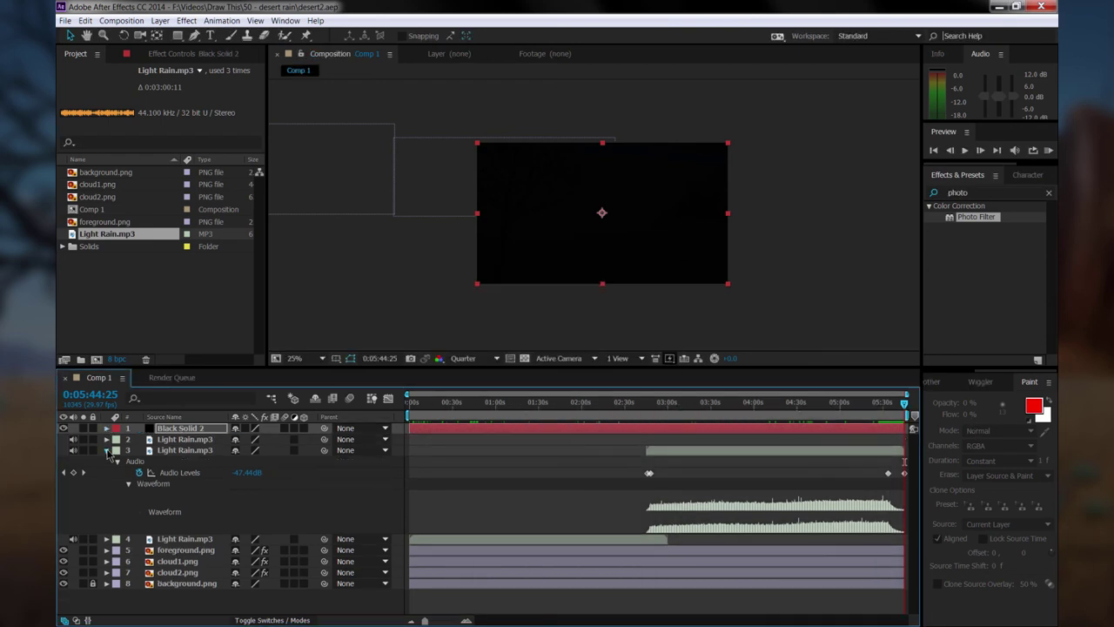
left_click(106, 451)
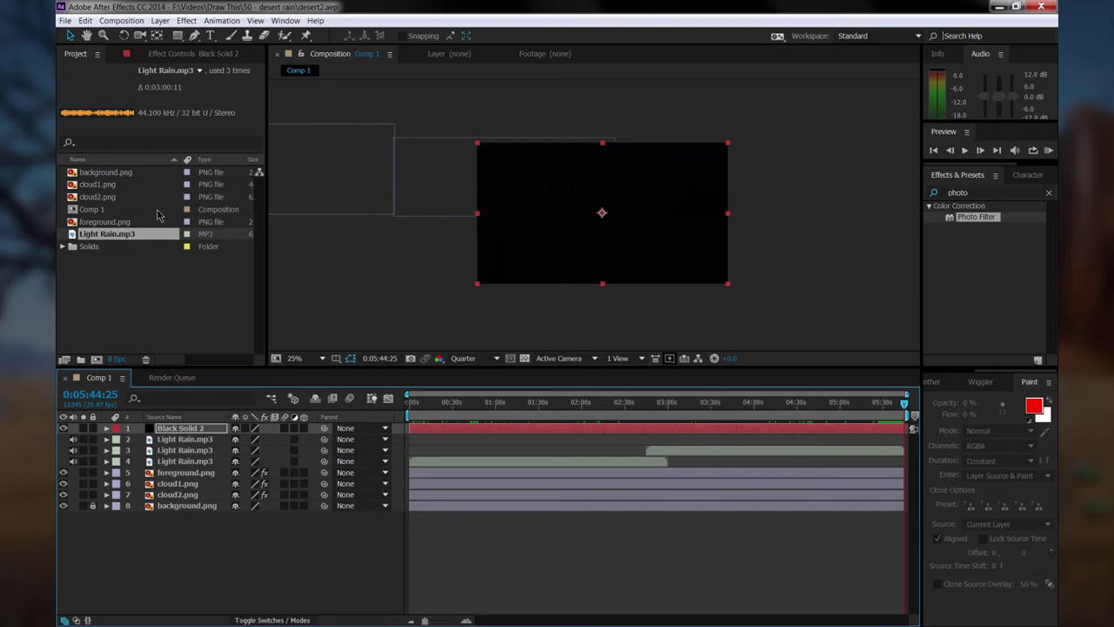
left_click(307, 260)
left_click(66, 21)
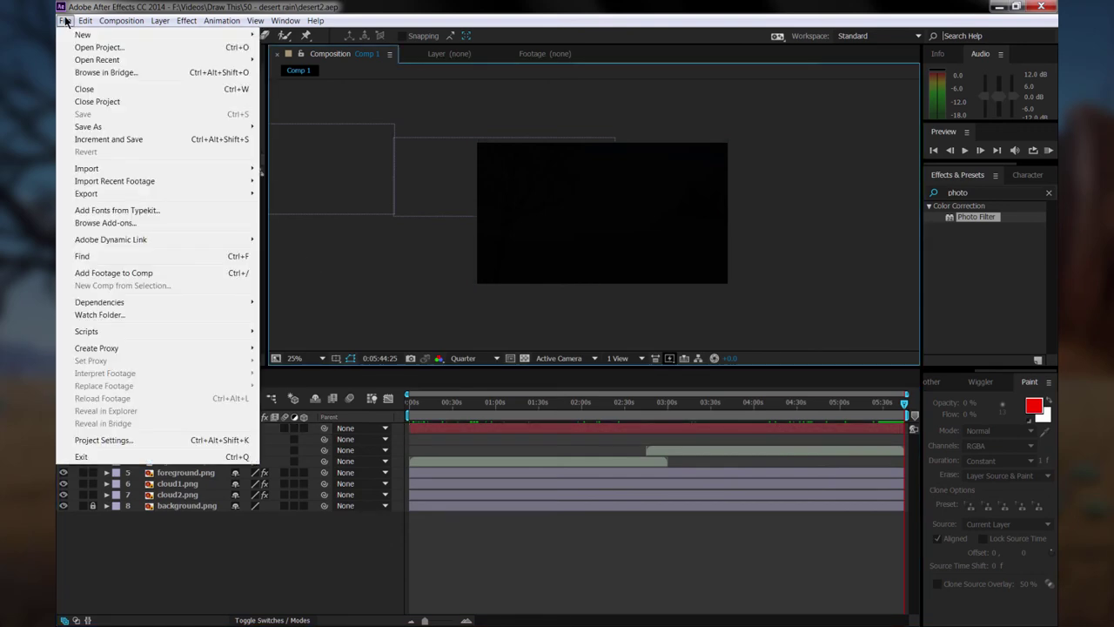
mouse_move(93, 194)
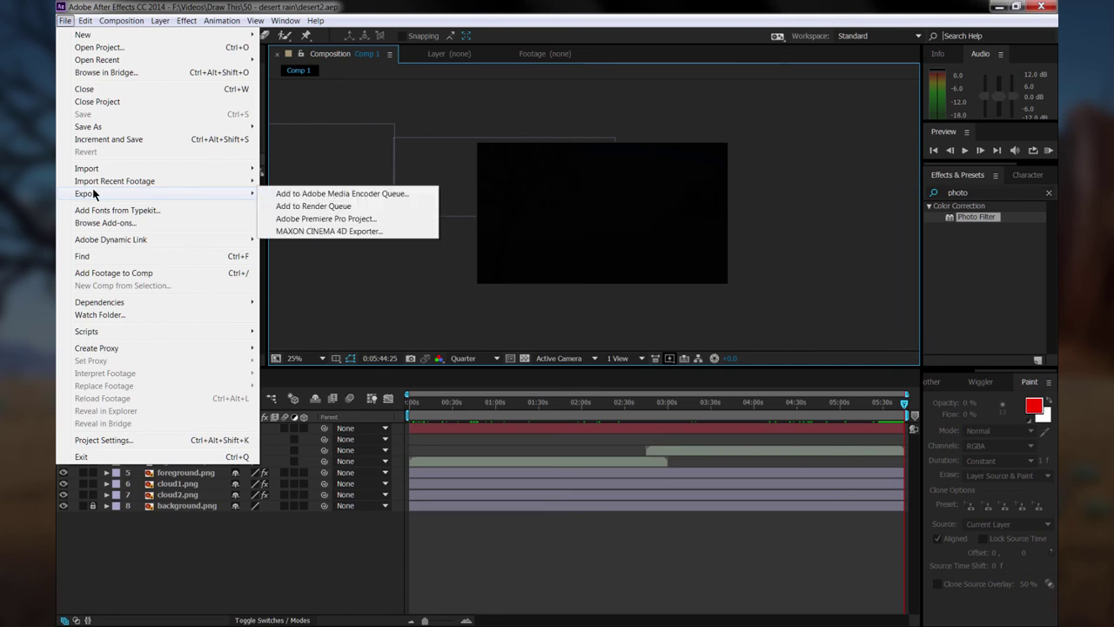
left_click(303, 194)
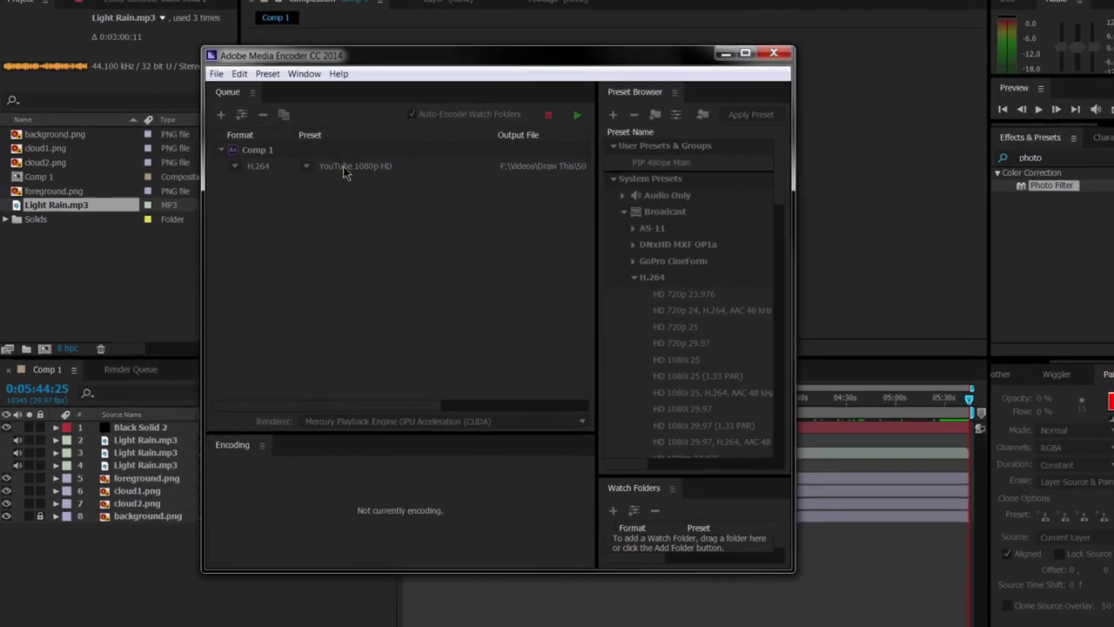
- Export Comp 1 as H.264 with the YouTube 1080p HD preset and start the queue
left_click(356, 201)
left_click(771, 73)
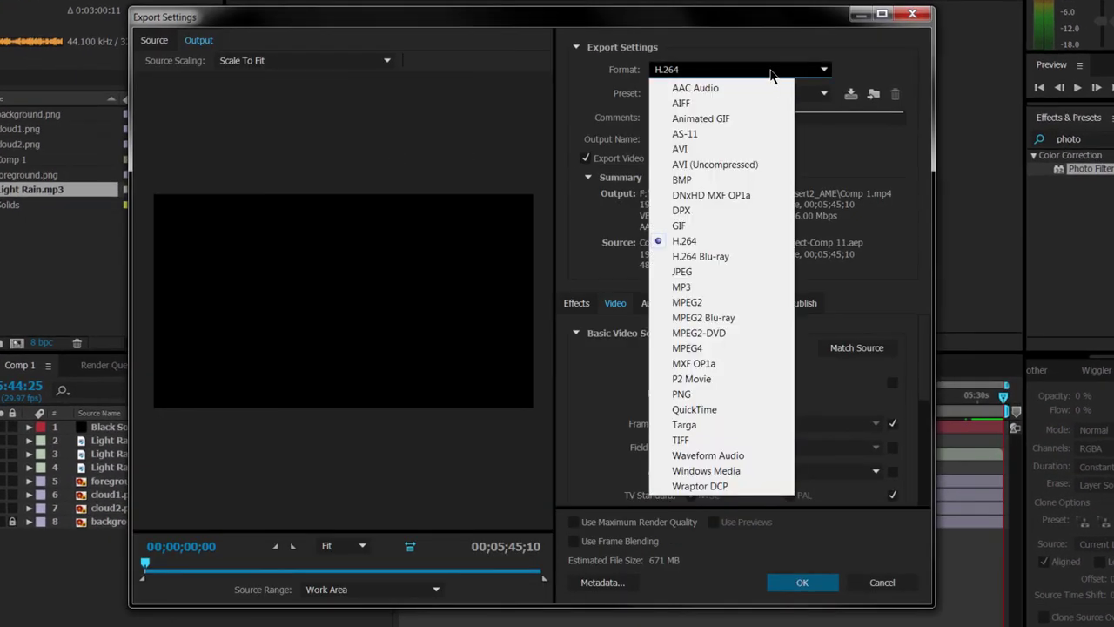
left_click(688, 242)
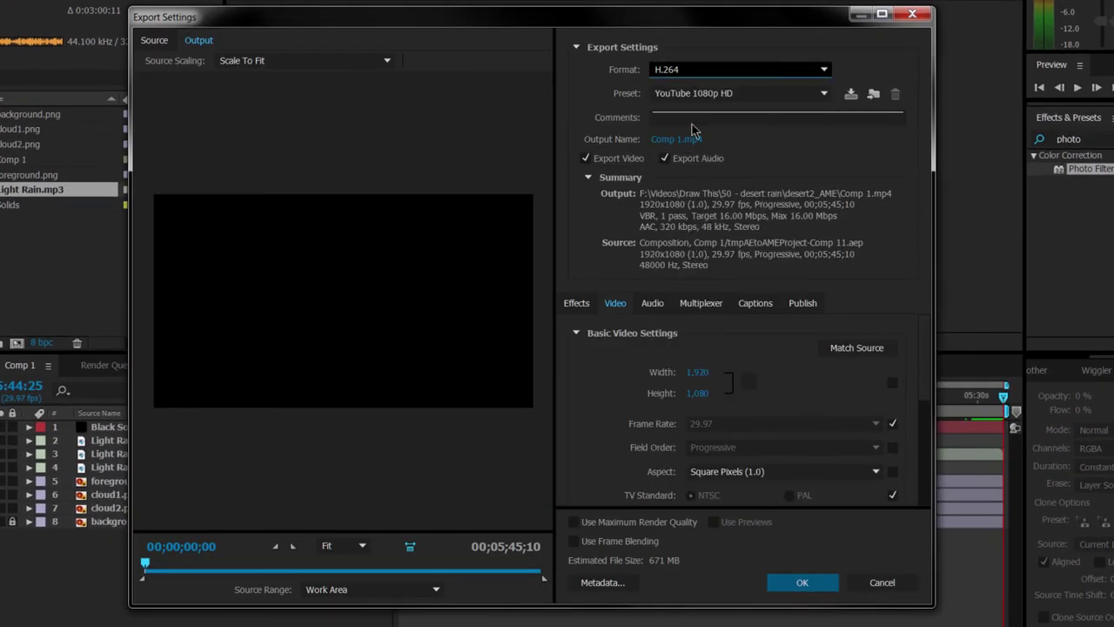
left_click(766, 93)
scroll(891, 545, "down", 15)
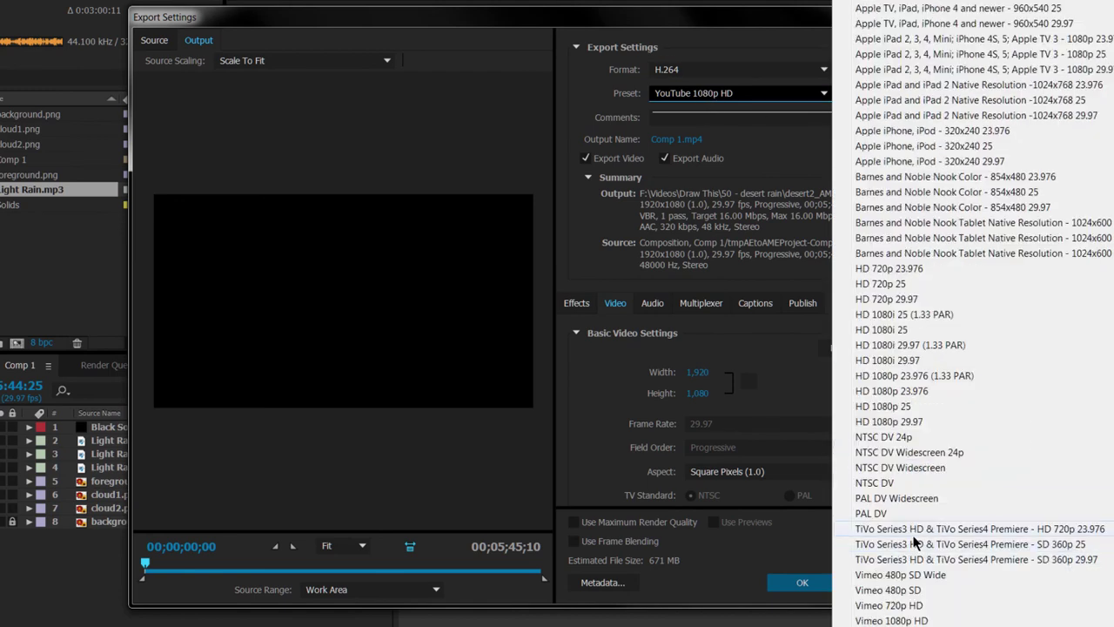
left_click(902, 620)
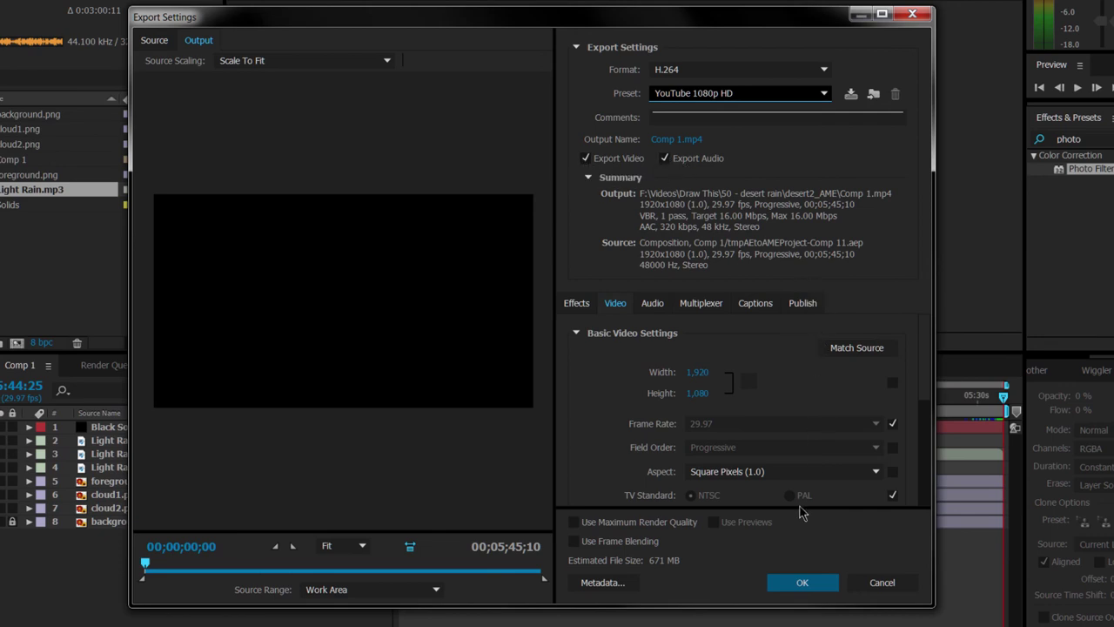
left_click(780, 584)
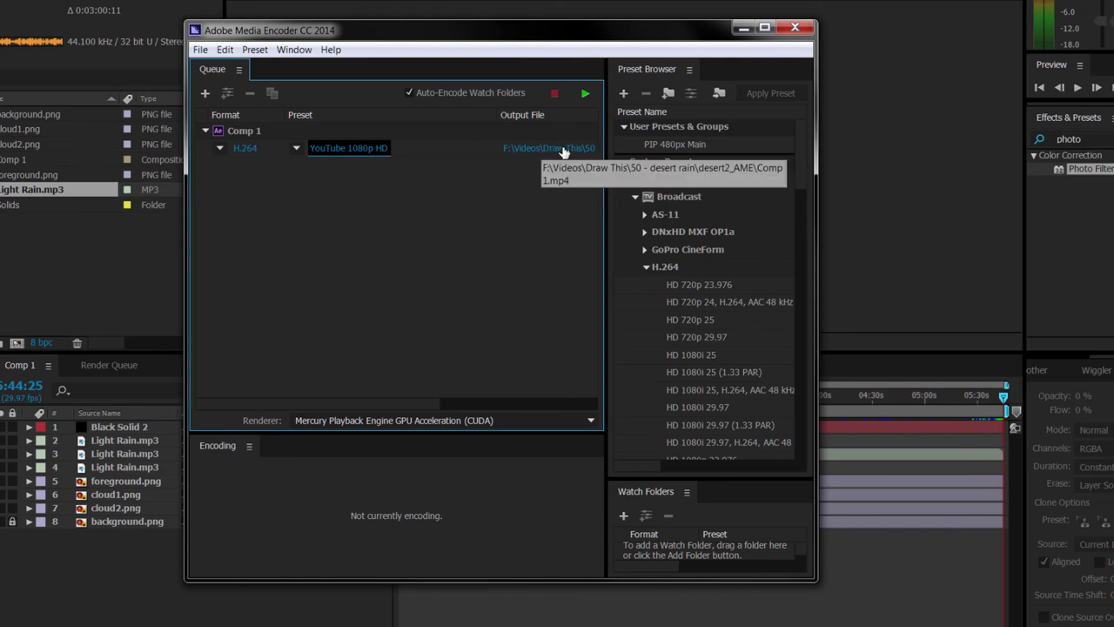
left_click(585, 94)
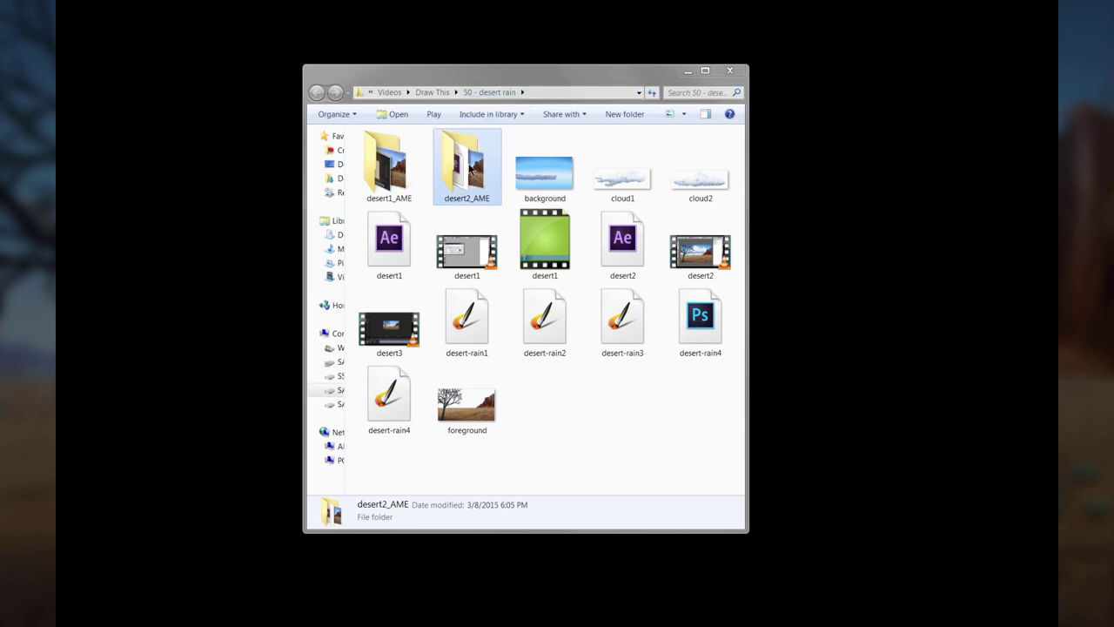
- Open desert2_AME and select the Comp 1 MP4 to see its 5:45 length and 672 MB size
double_click(470, 168)
left_click(406, 194)
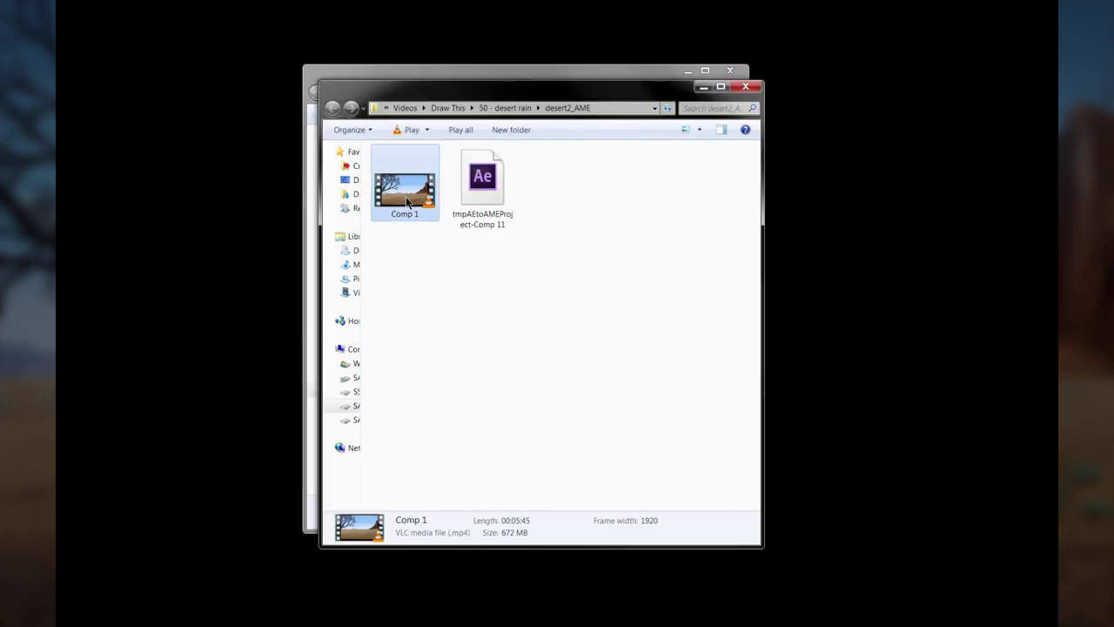